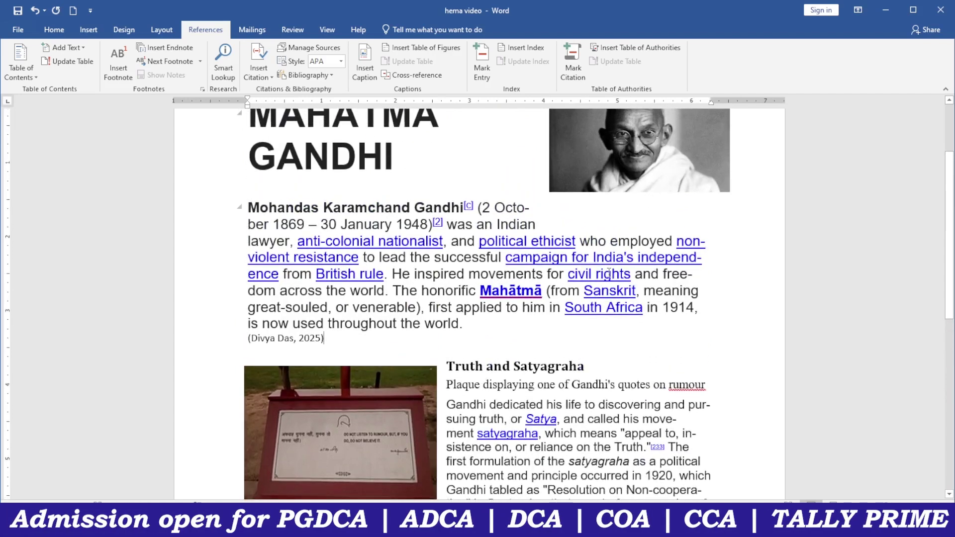
Step: Insert a "Figure 1" caption below the Gandhi portrait and move the caption box up directly beneath the picture
scroll(609, 273, up, 2)
click(642, 242)
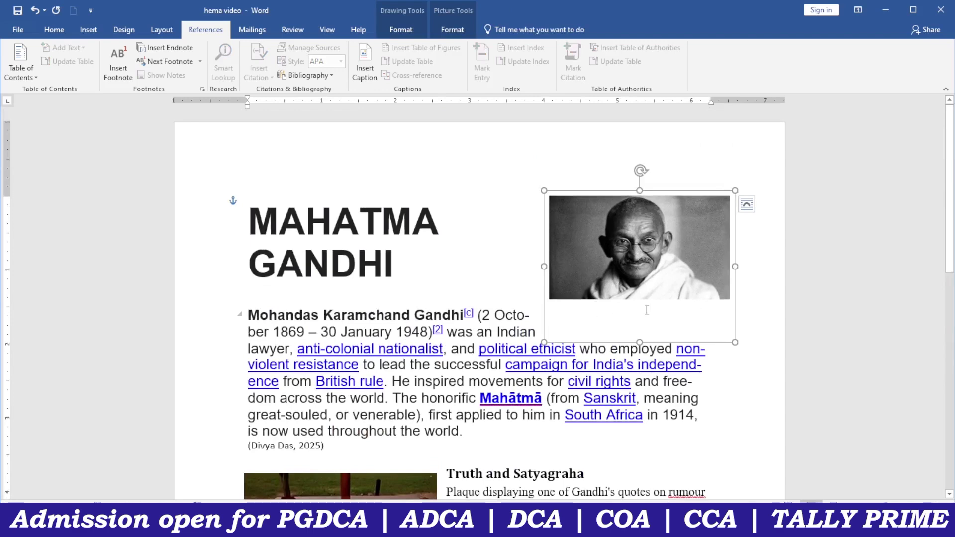
scroll(431, 323, down, 6)
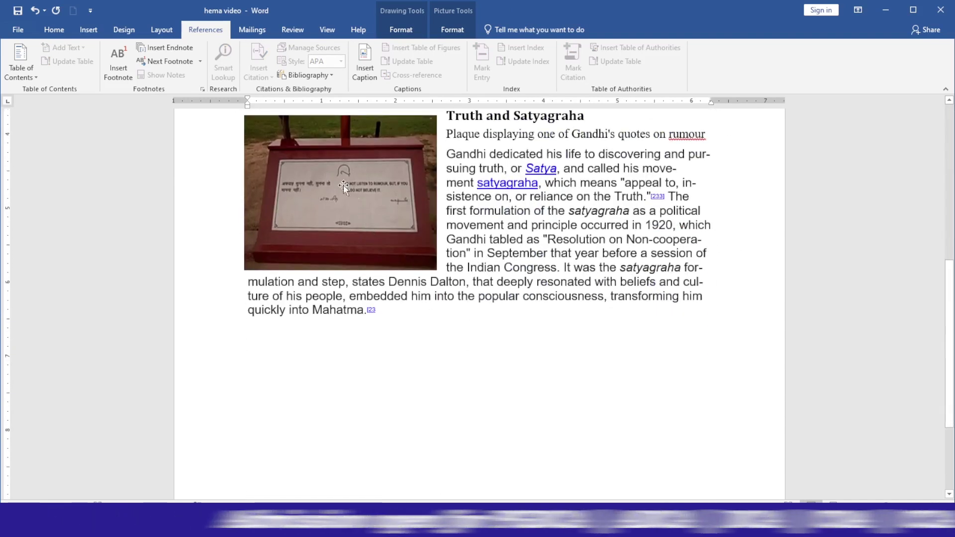
scroll(319, 203, down, 1)
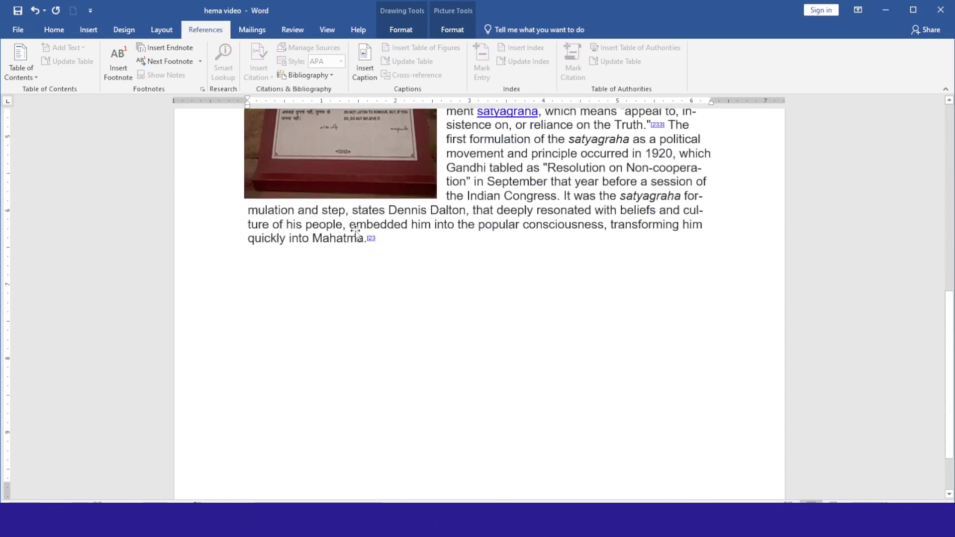
scroll(334, 264, up, 1)
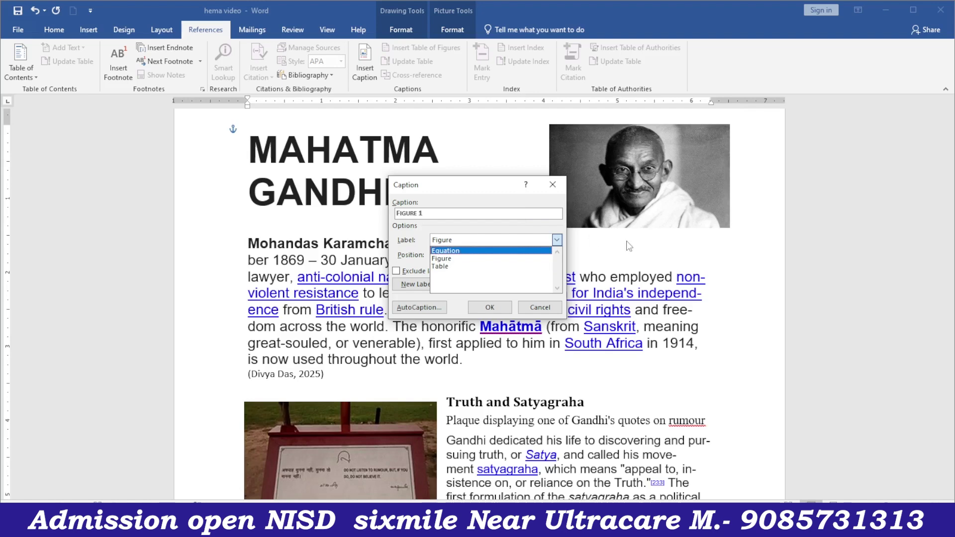
click(552, 185)
click(552, 185)
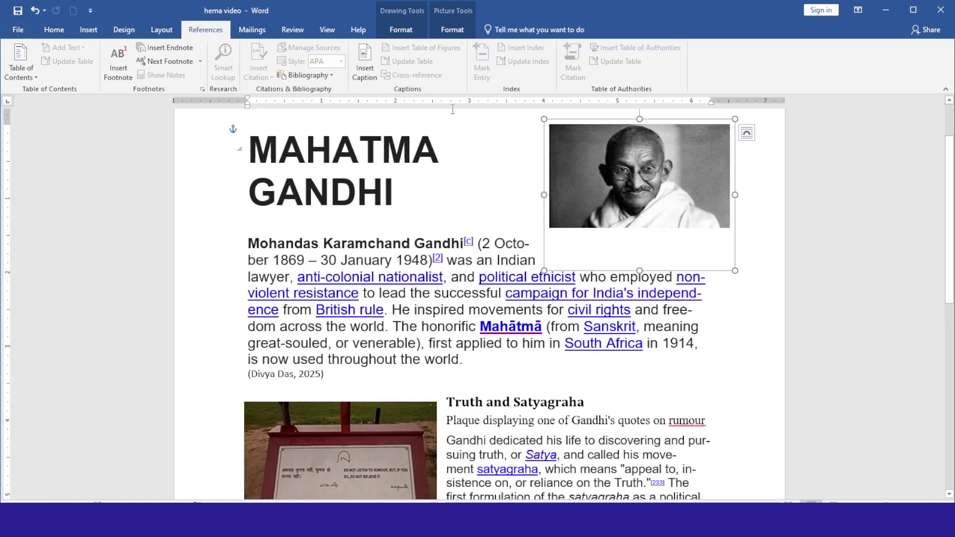
click(367, 69)
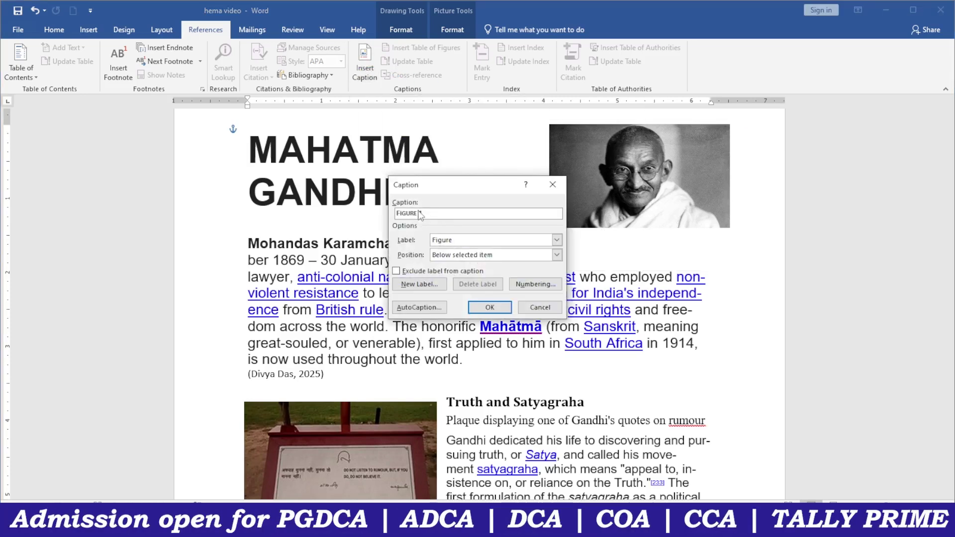
click(500, 312)
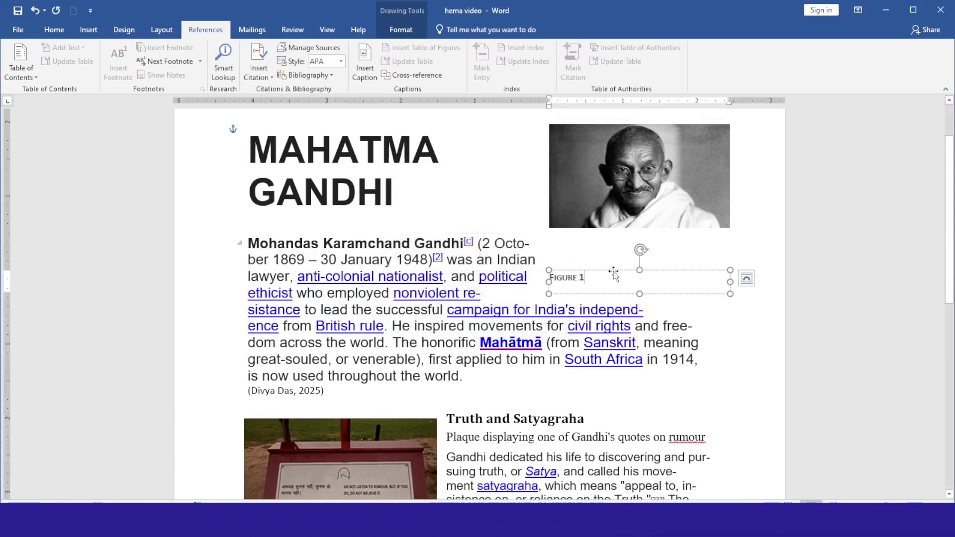
drag(613, 264, 610, 231)
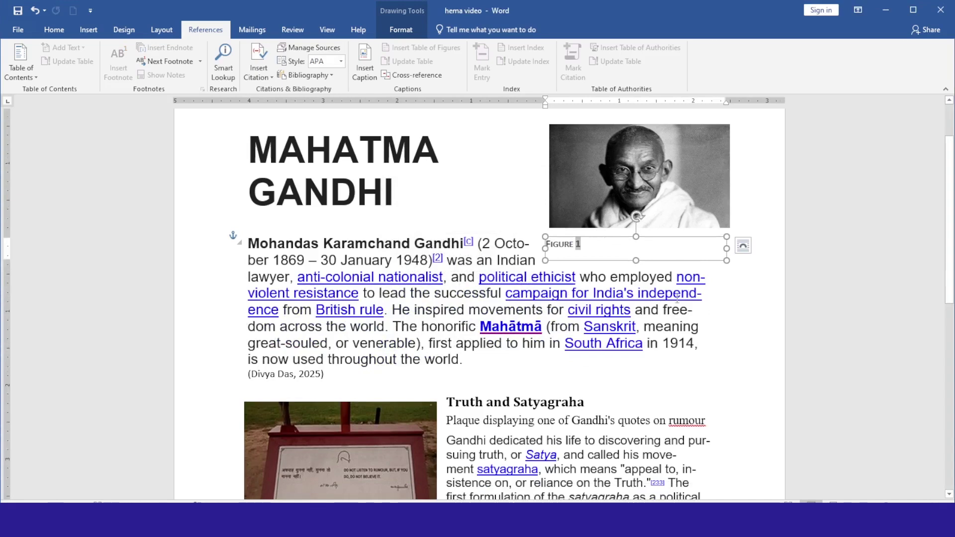
Step: Extend the portrait's Figure 1 caption with the text "—Ganghi during 90s"
click(587, 244)
text(--)
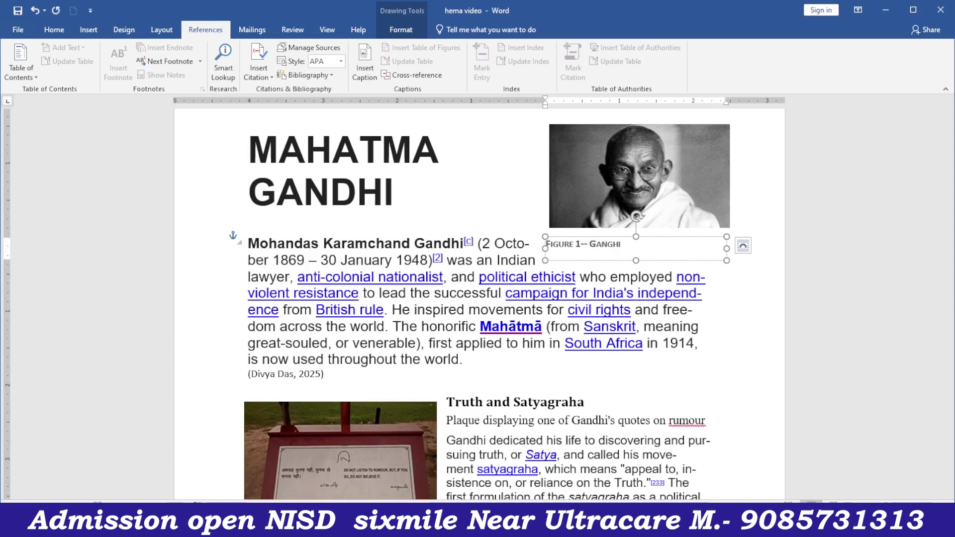
text(GANGHI DURING)
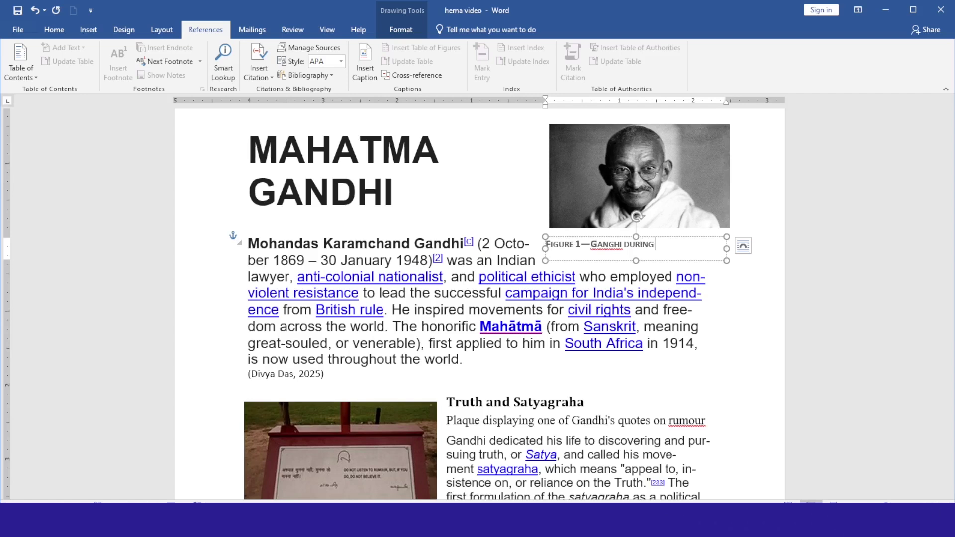
text( 90S)
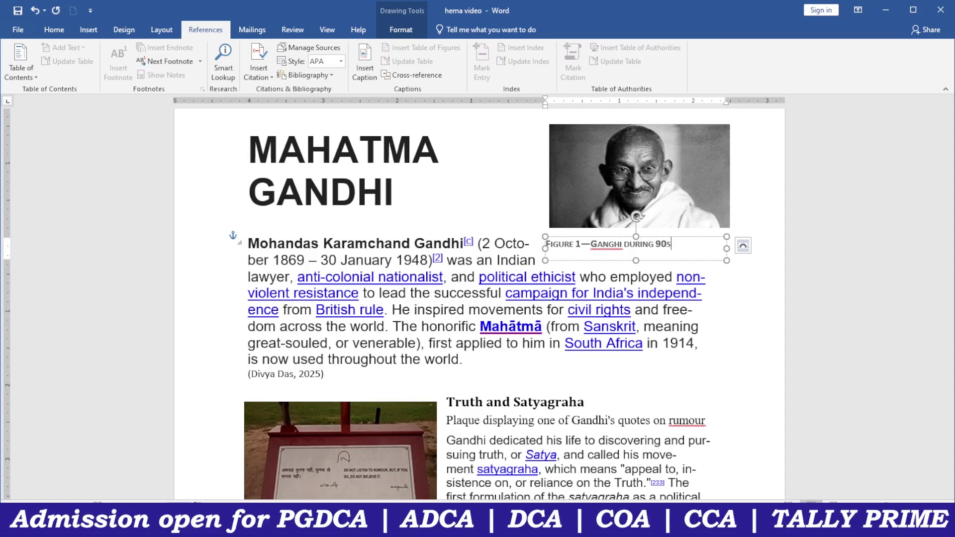
click(574, 371)
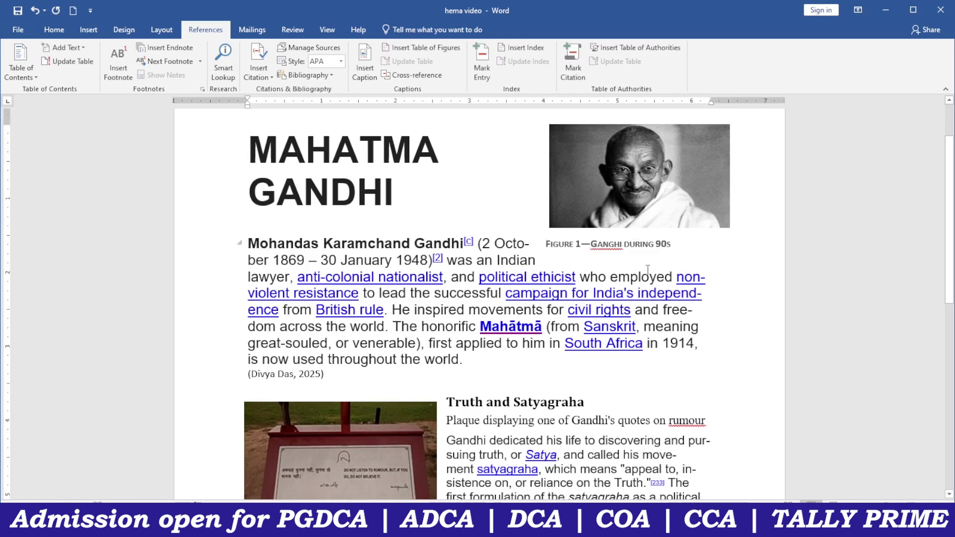
Step: Correct the misspelled name in the Figure 1 caption to "Gandhi"
scroll(648, 269, down, 3)
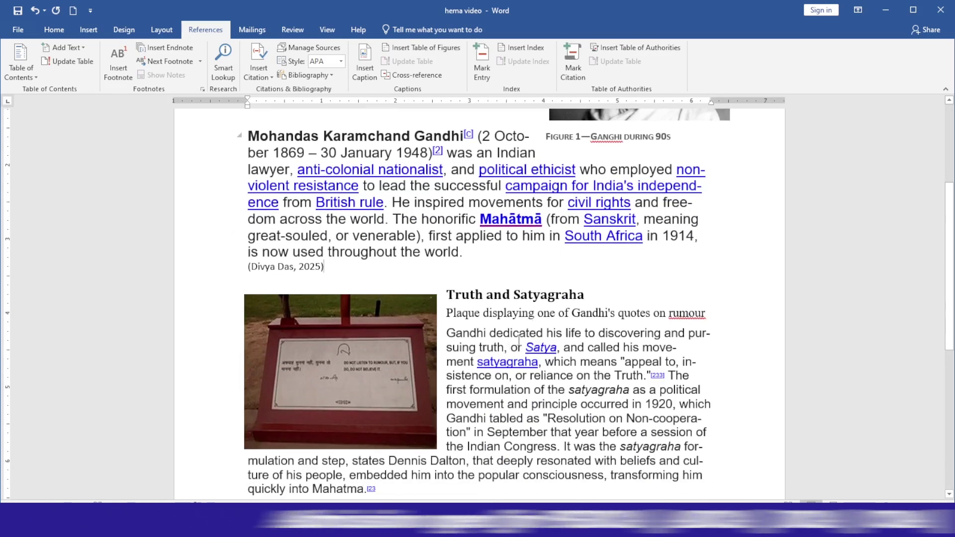
click(616, 137)
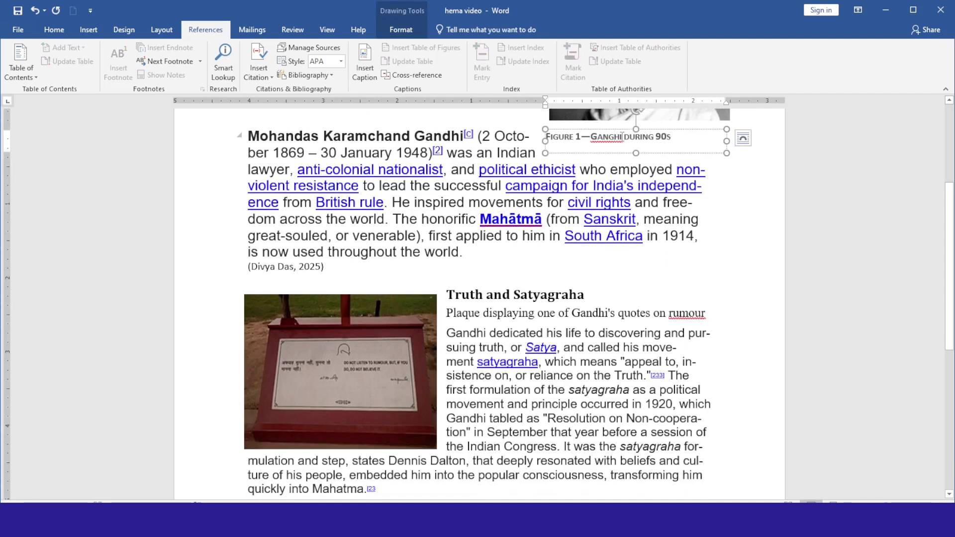
click(615, 136)
key(BackSpace)
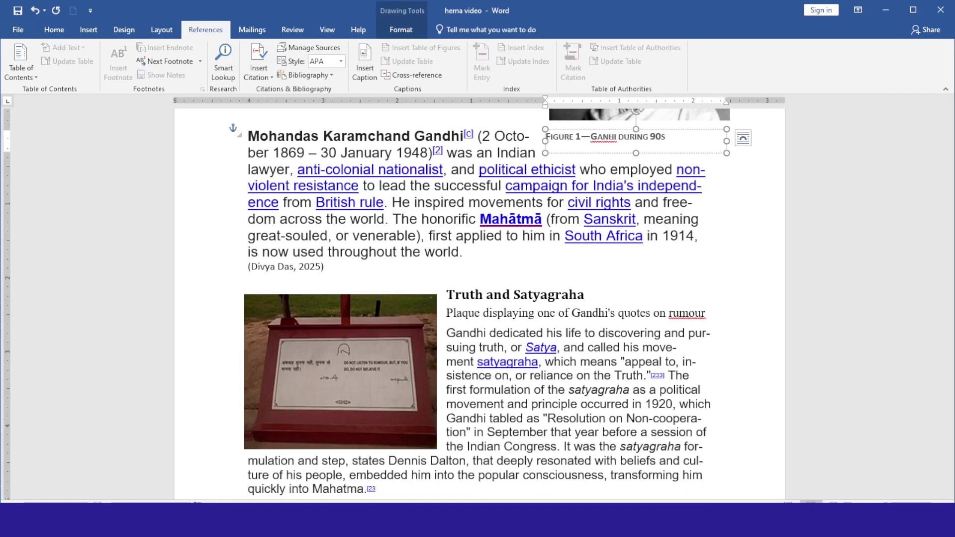
text(D)
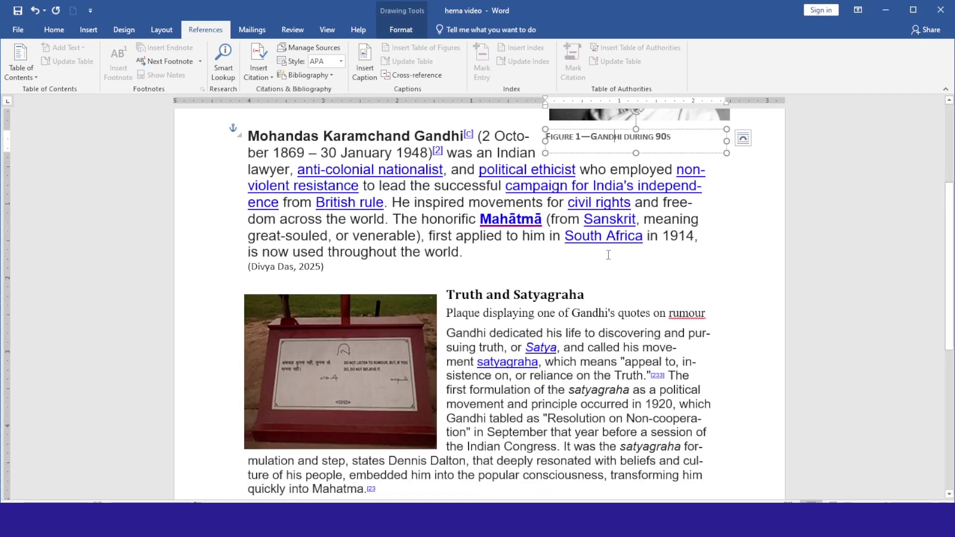
Step: Insert a "Figure 2" caption below the plaque picture and place the cursor on the empty line after the last paragraph
scroll(608, 254, down, 3)
click(387, 279)
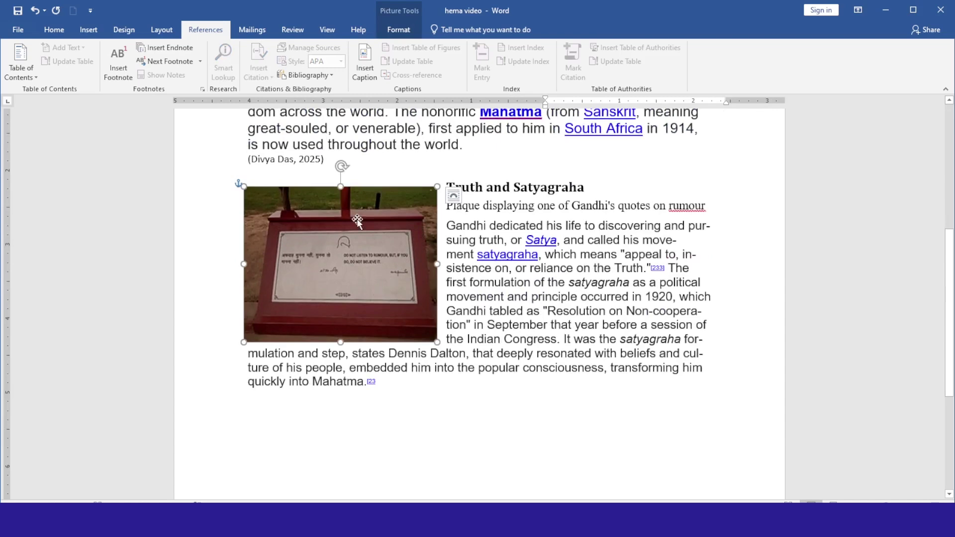
key(alt+s)
key(p)
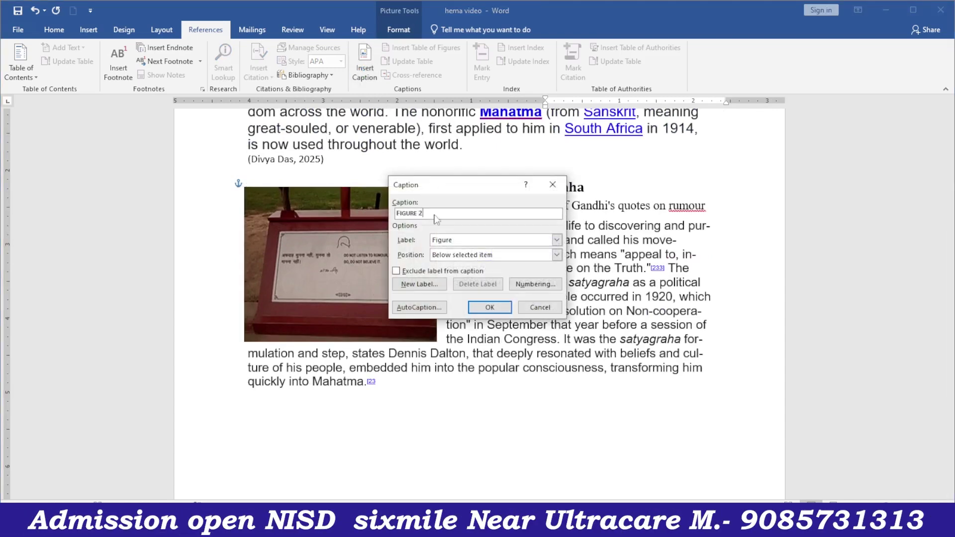
click(489, 307)
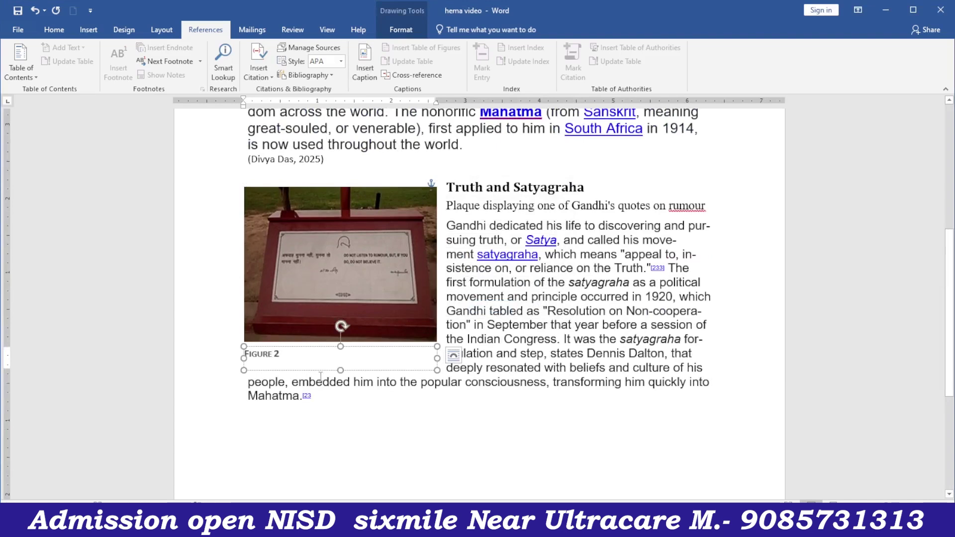
click(349, 448)
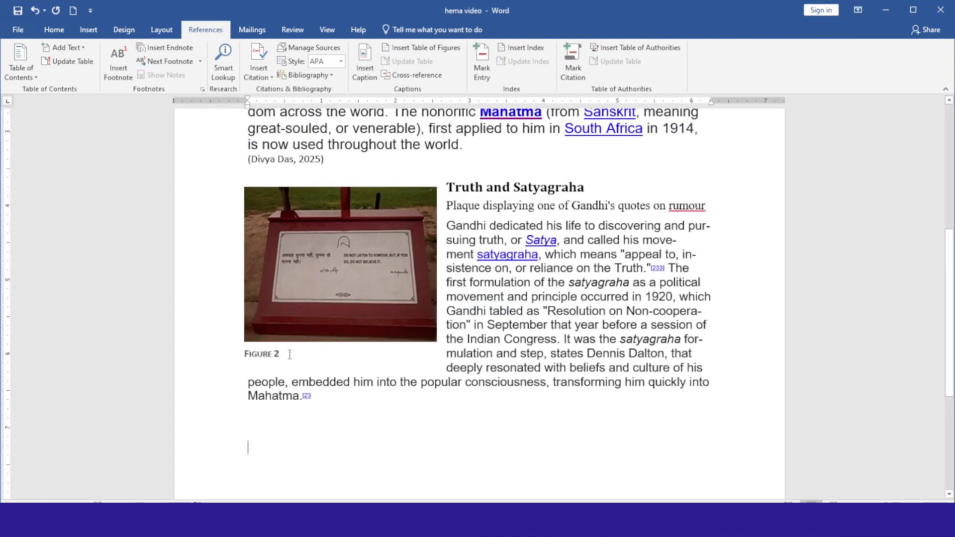
Step: Review the captions under the portrait and the plaque picture and the empty space after the last paragraph
scroll(396, 345, up, 5)
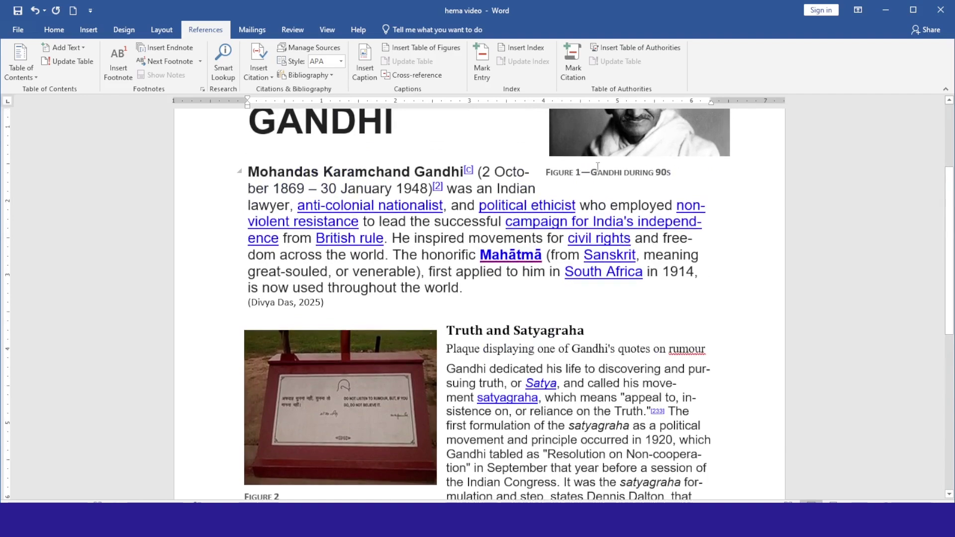
scroll(626, 229, down, 3)
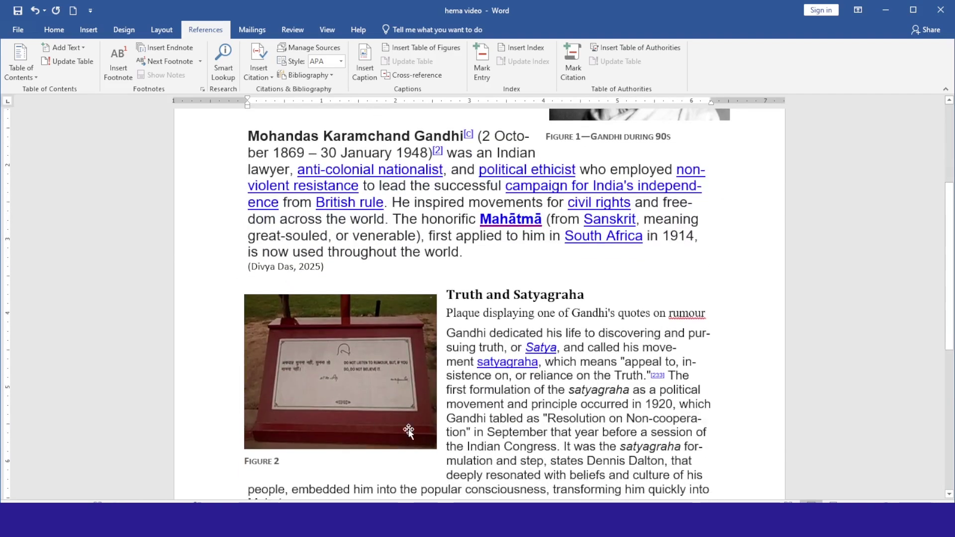
scroll(522, 418, down, 4)
scroll(512, 412, down, 3)
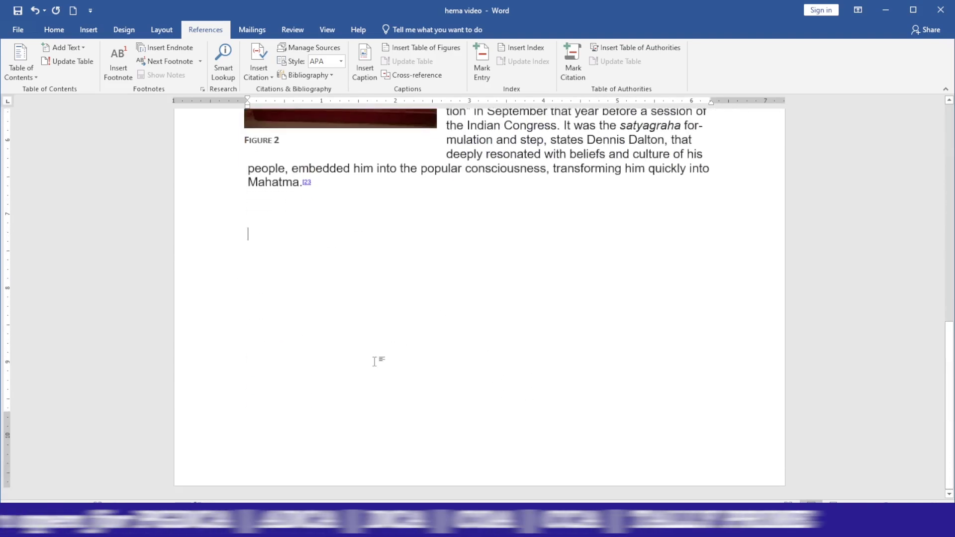
scroll(448, 378, up, 6)
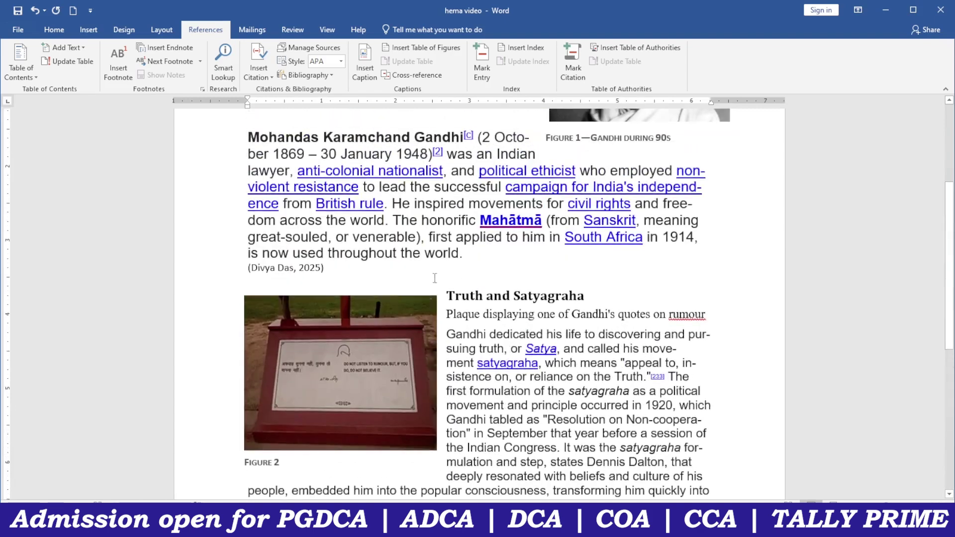
scroll(417, 368, down, 2)
scroll(409, 353, down, 1)
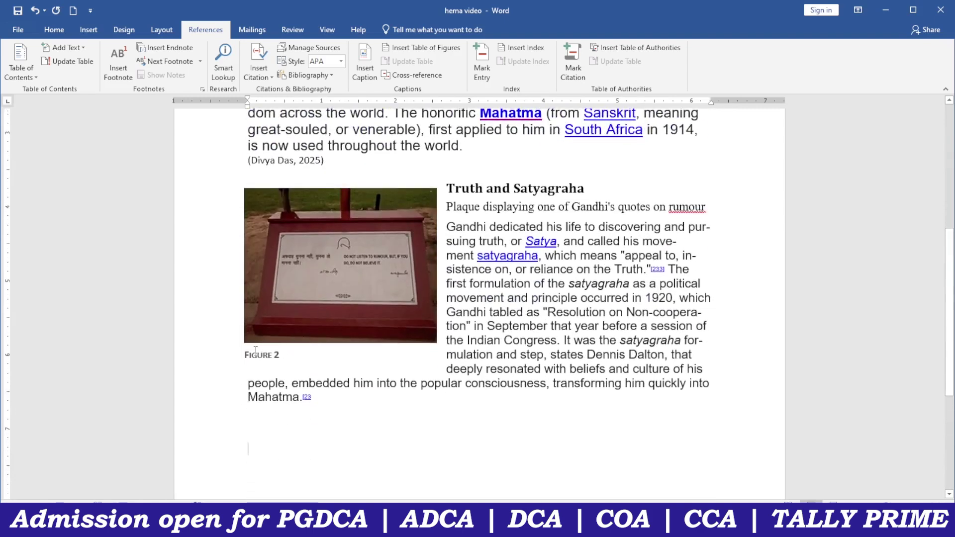
scroll(282, 360, up, 3)
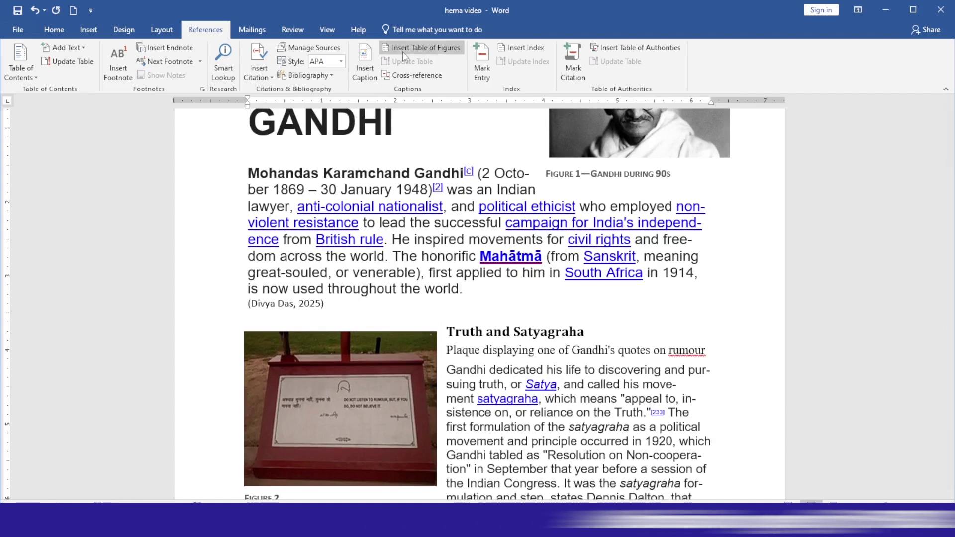
click(441, 48)
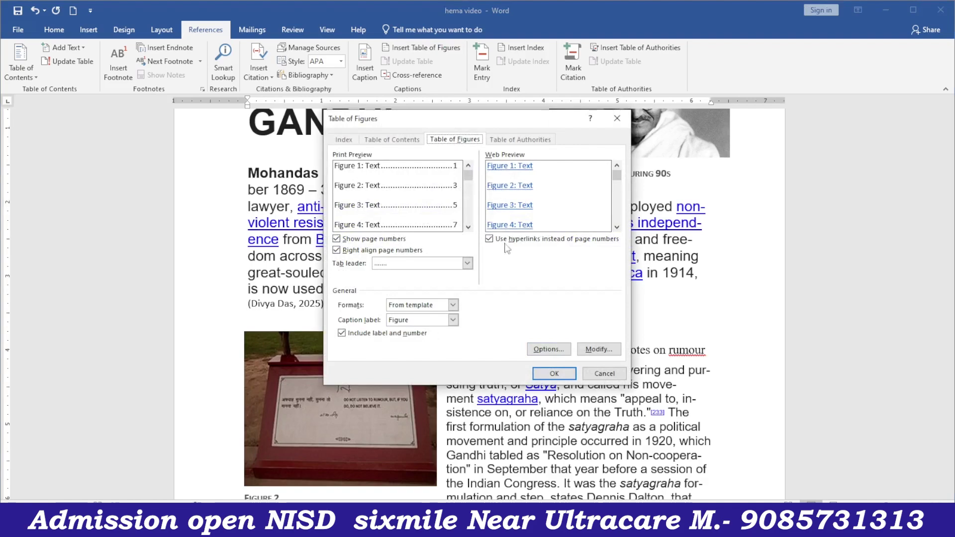
click(604, 374)
scroll(522, 395, down, 3)
scroll(343, 333, down, 3)
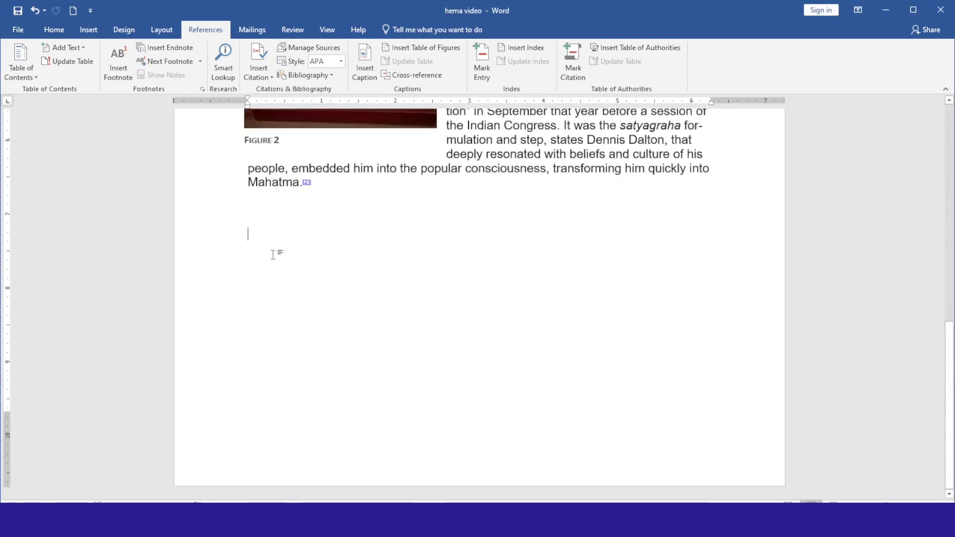
scroll(336, 278, up, 8)
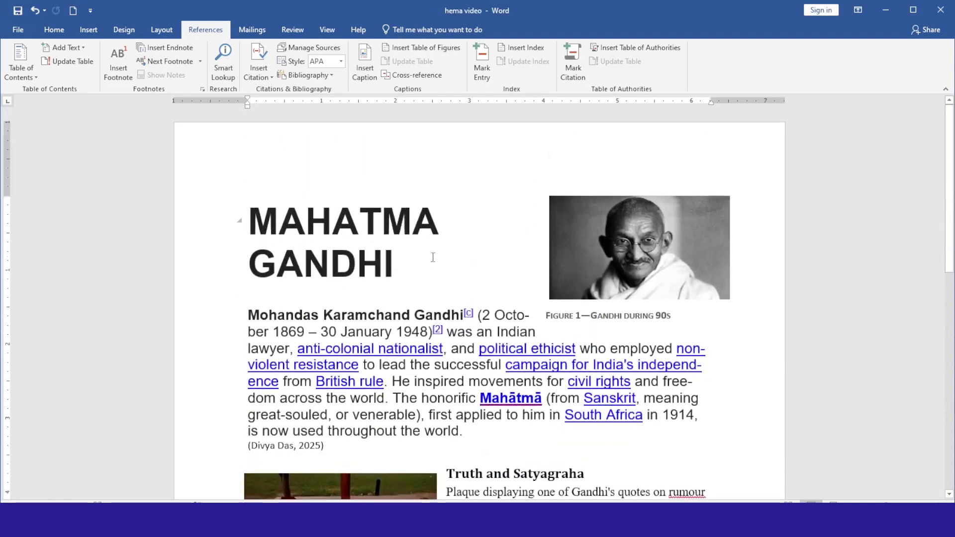
Step: Insert a table of figures after the last paragraph, using the Figure caption label, right-aligned page numbers and a dotted tab leader
click(436, 49)
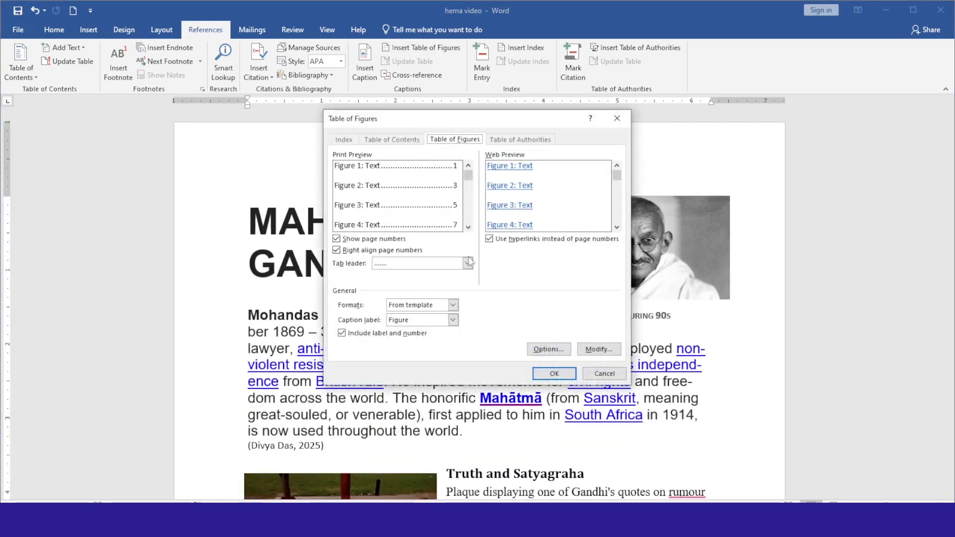
click(555, 372)
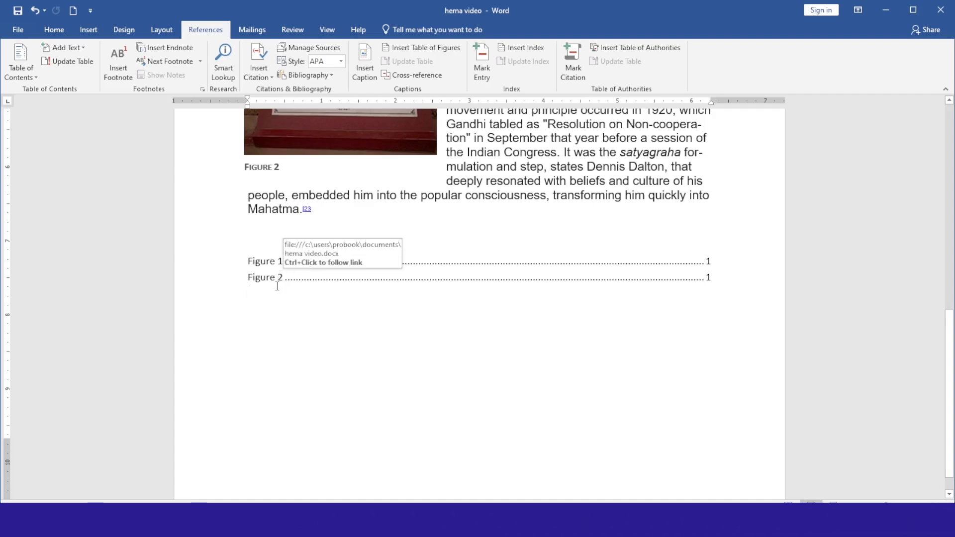
scroll(348, 263, up, 4)
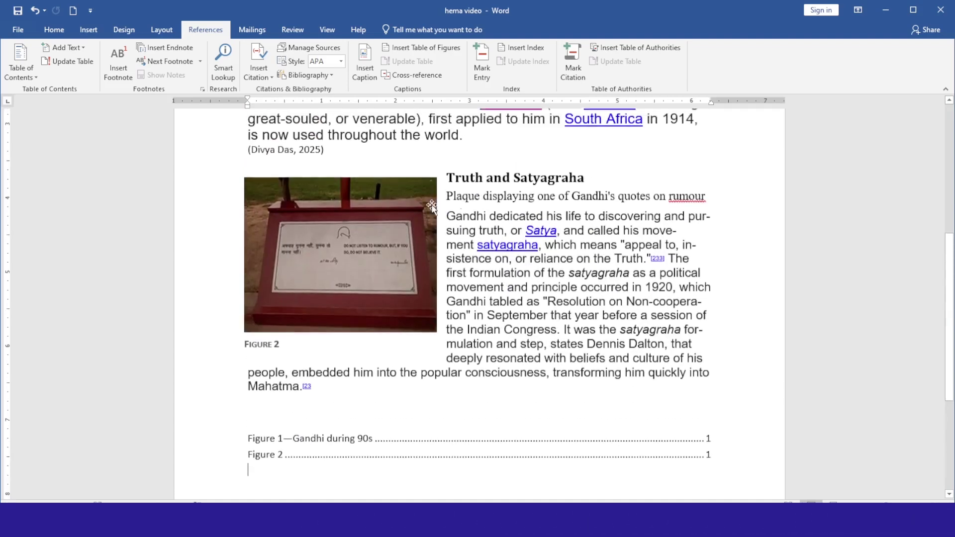
click(89, 29)
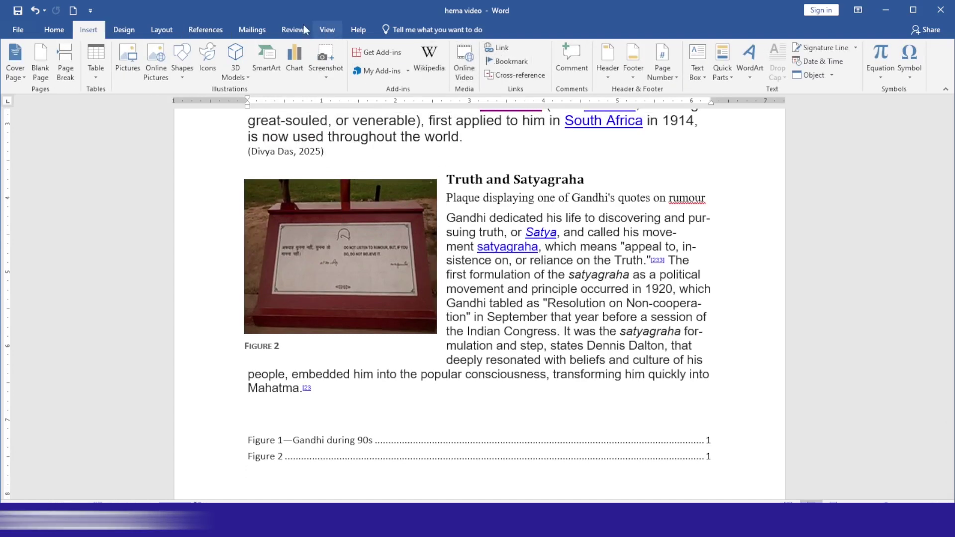
click(224, 30)
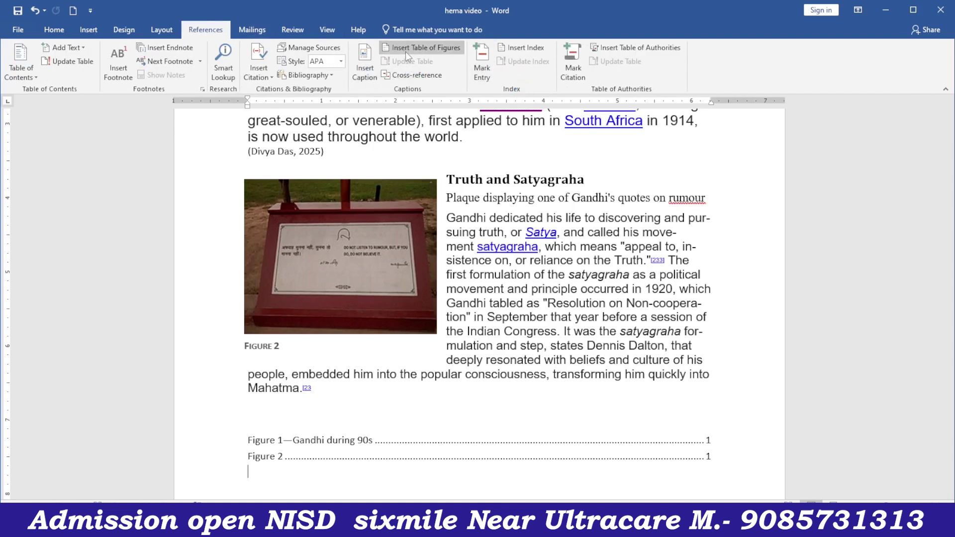
scroll(309, 309, down, 3)
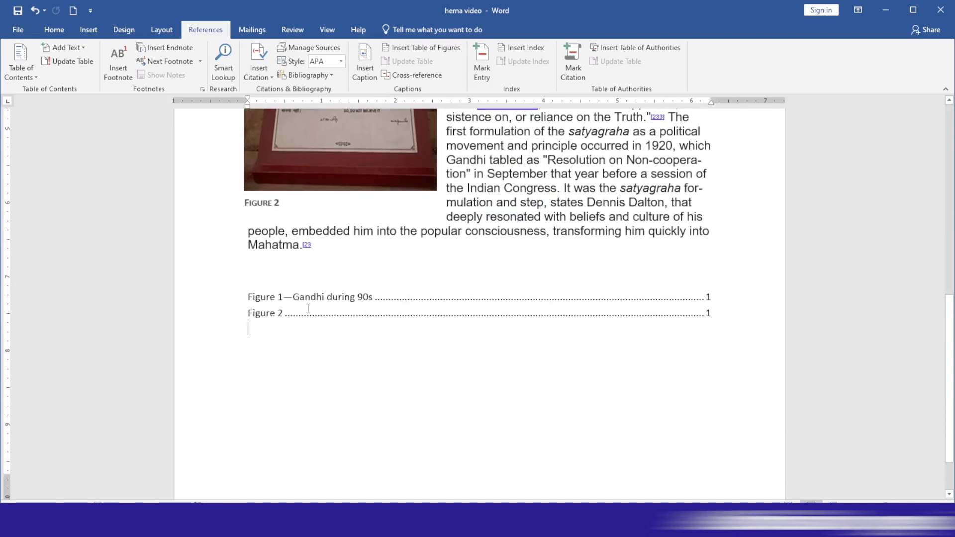
Step: Delete the table of figures directly below the last paragraph
click(288, 308)
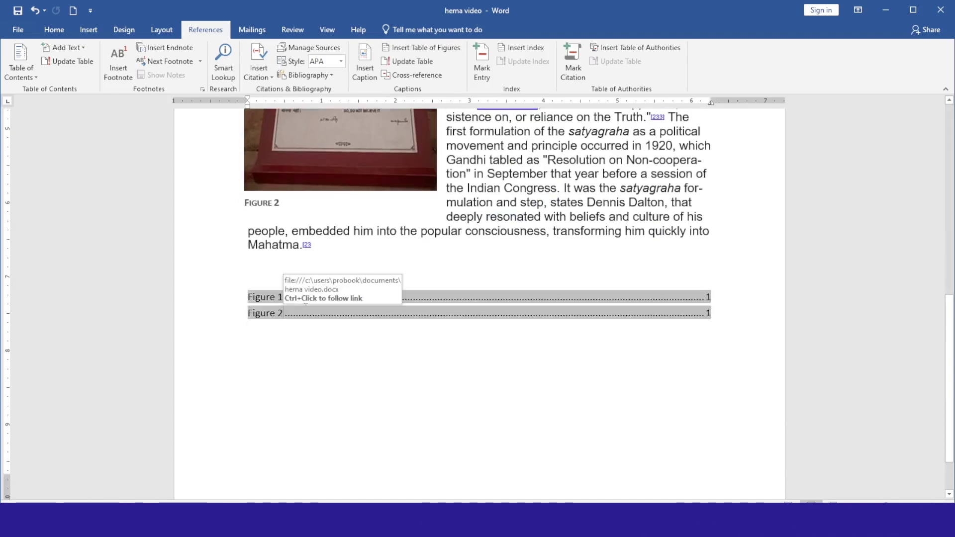
key(F9)
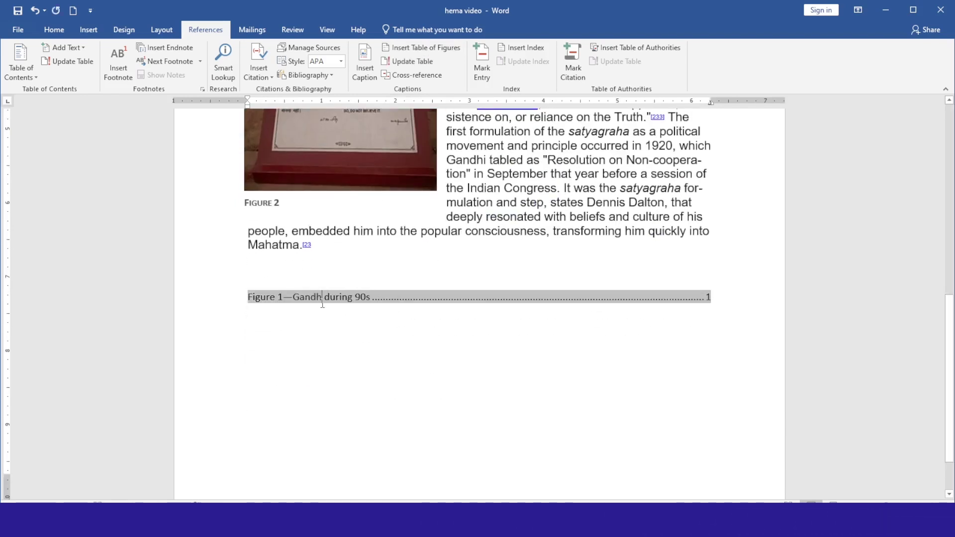
key(Delete)
key(Delete)
key(Delete)
key(Delete)
key(Delete)
Step: Insert a table of figures at the start of the next page, using the Figure caption label and a dotted tab leader
scroll(321, 303, down, 1)
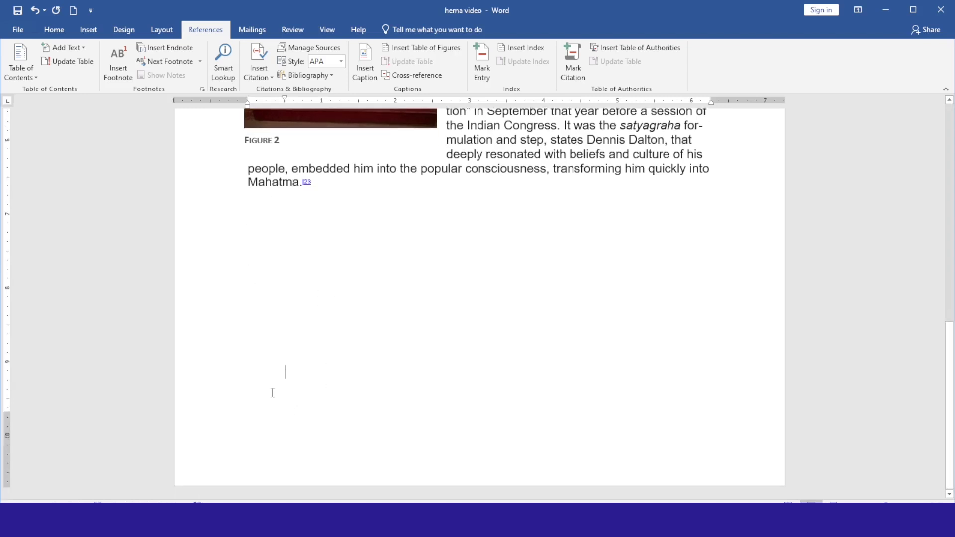
scroll(299, 388, down, 2)
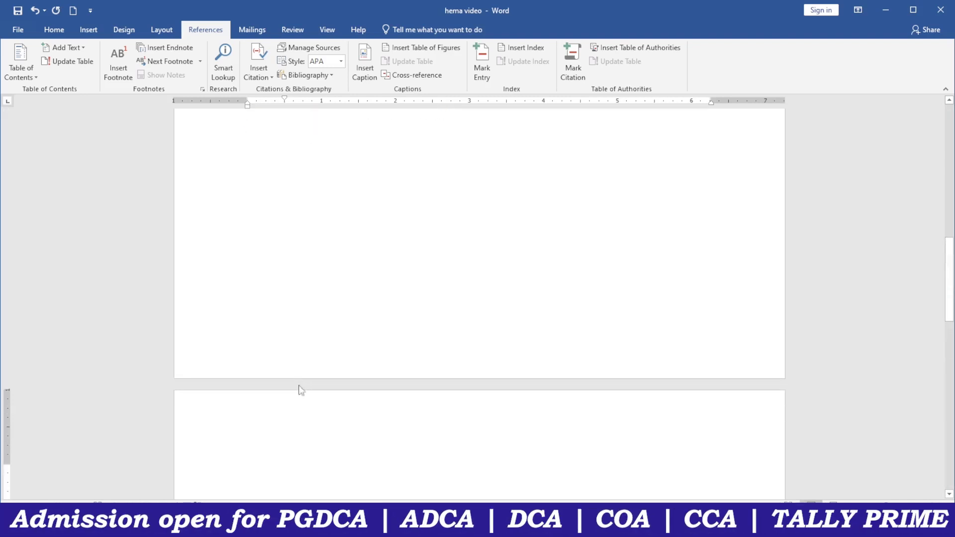
scroll(298, 384, down, 5)
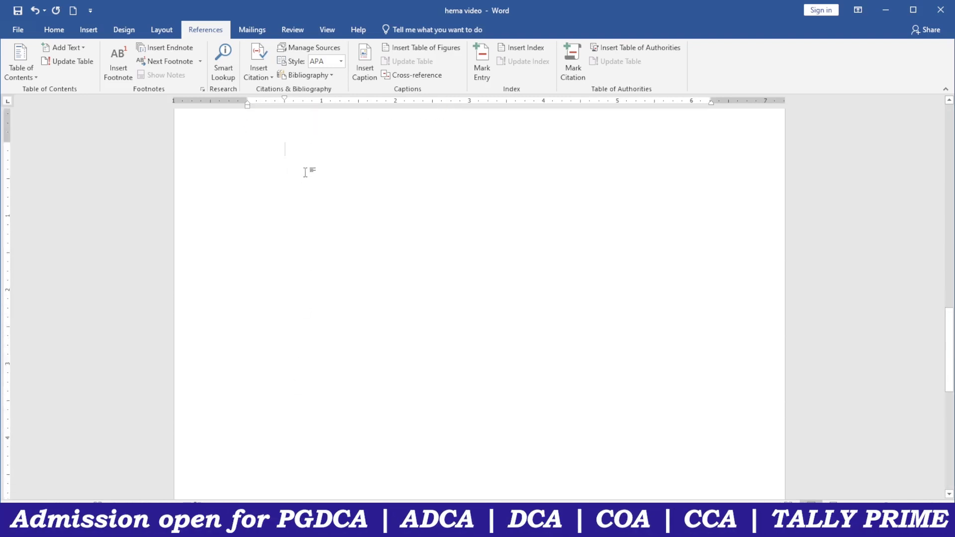
click(421, 47)
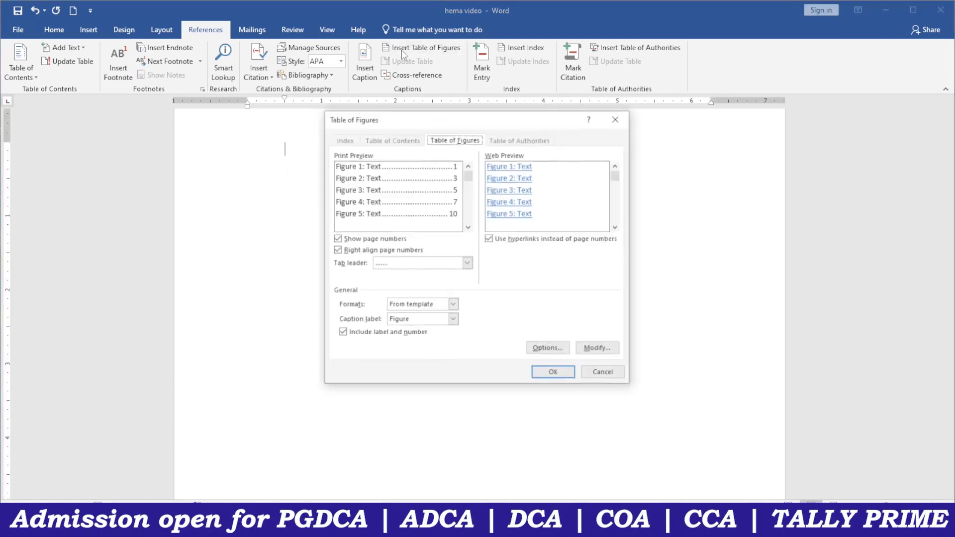
click(552, 374)
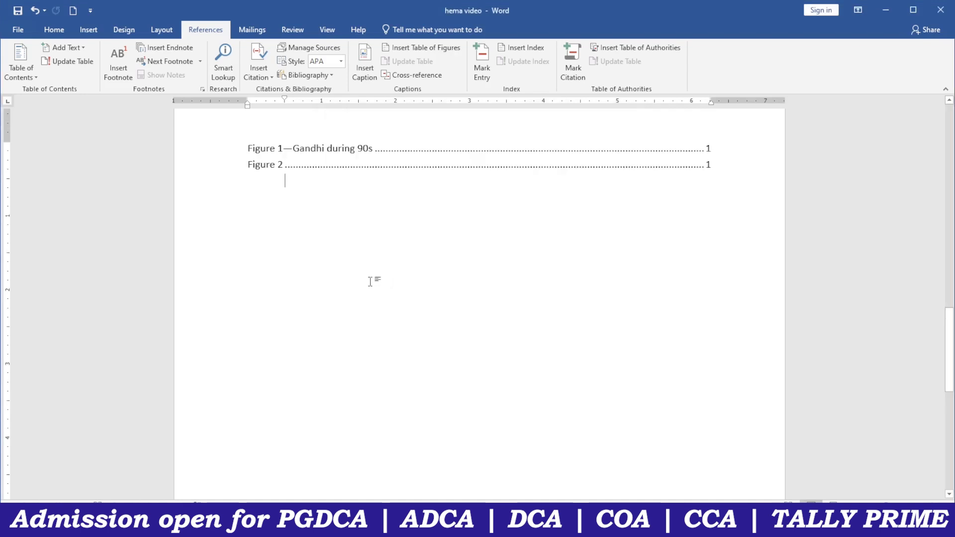
Step: Follow the Figure 1 entry in the table of figures to its caption under the portrait
scroll(343, 256, up, 2)
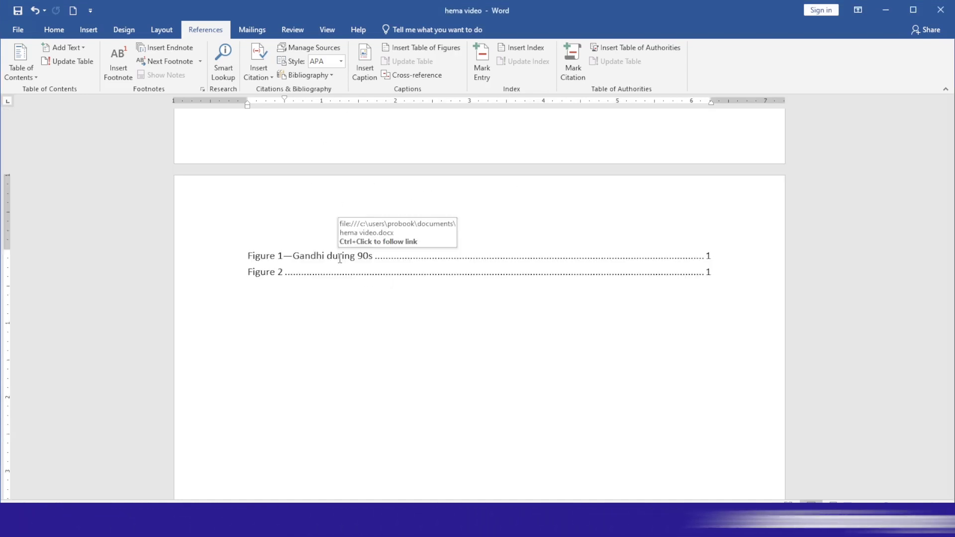
click(343, 256)
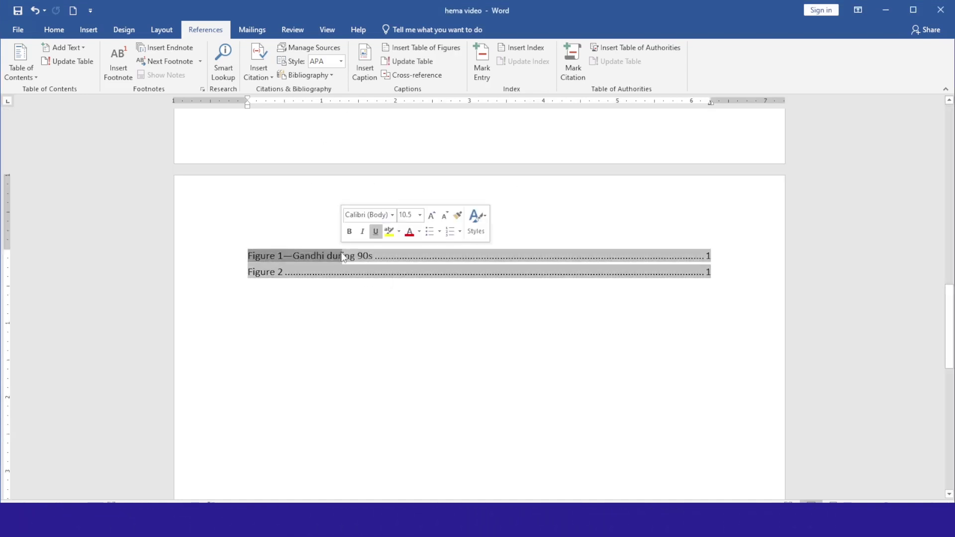
click(345, 271)
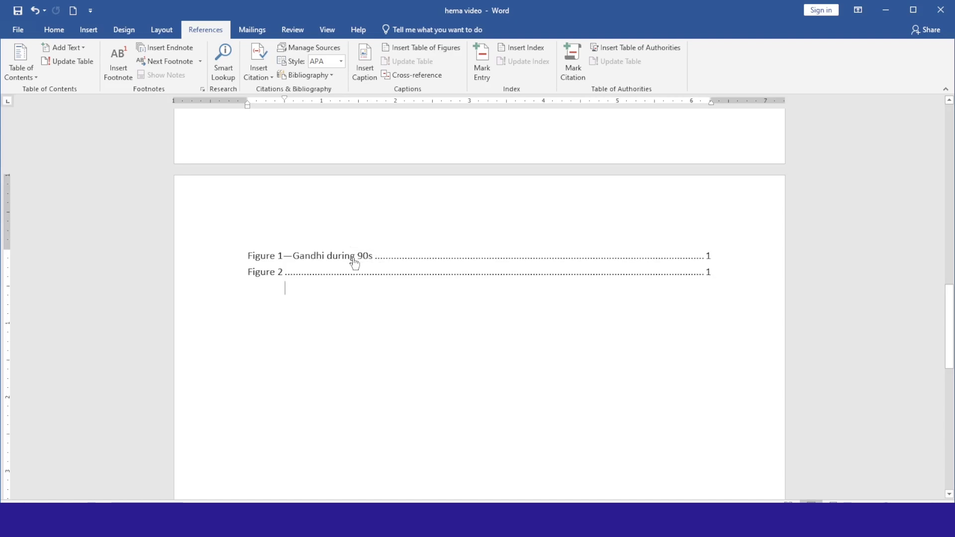
ctrl+click(353, 256)
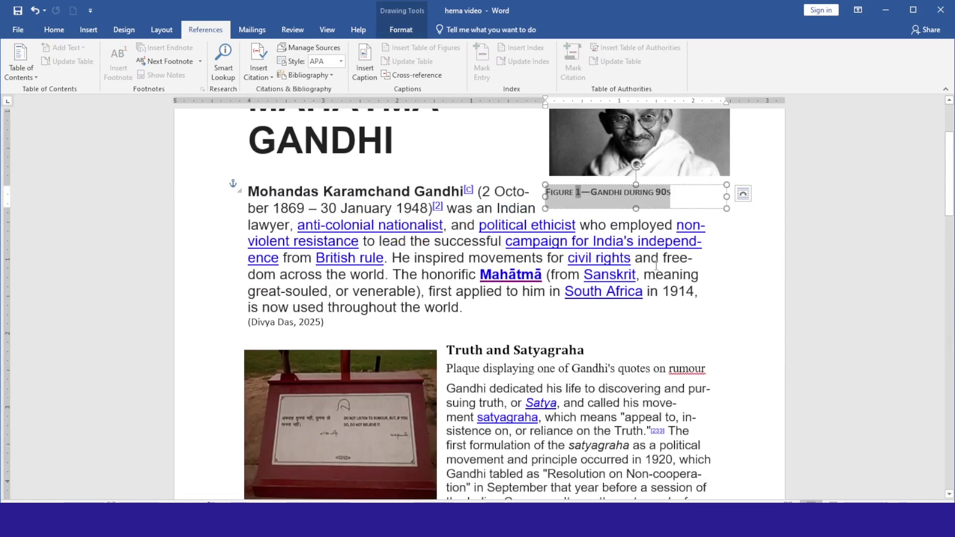
scroll(656, 266, up, 2)
click(630, 330)
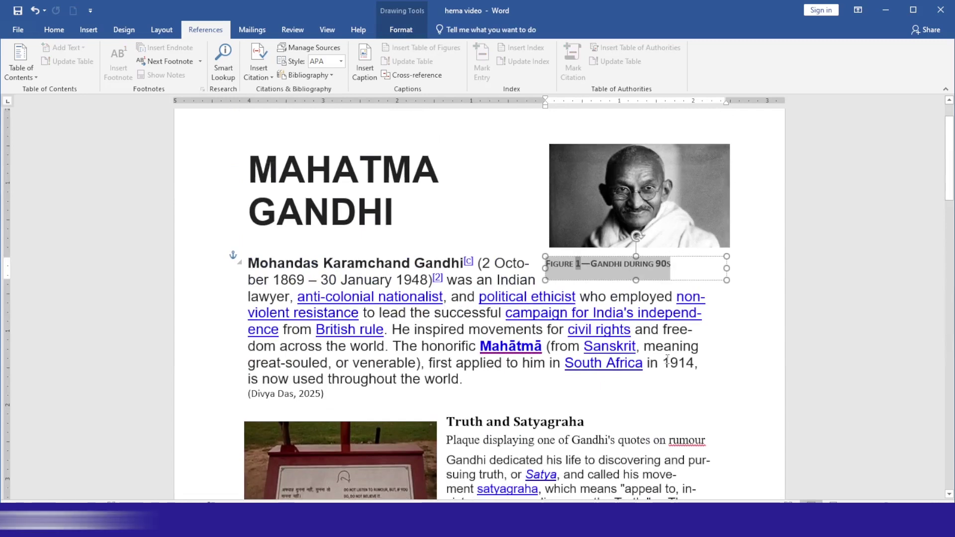
Step: Compare the table of figures with the captioned page and follow the Figure 2 entry to the plaque picture's caption
scroll(473, 354, down, 10)
scroll(402, 372, down, 2)
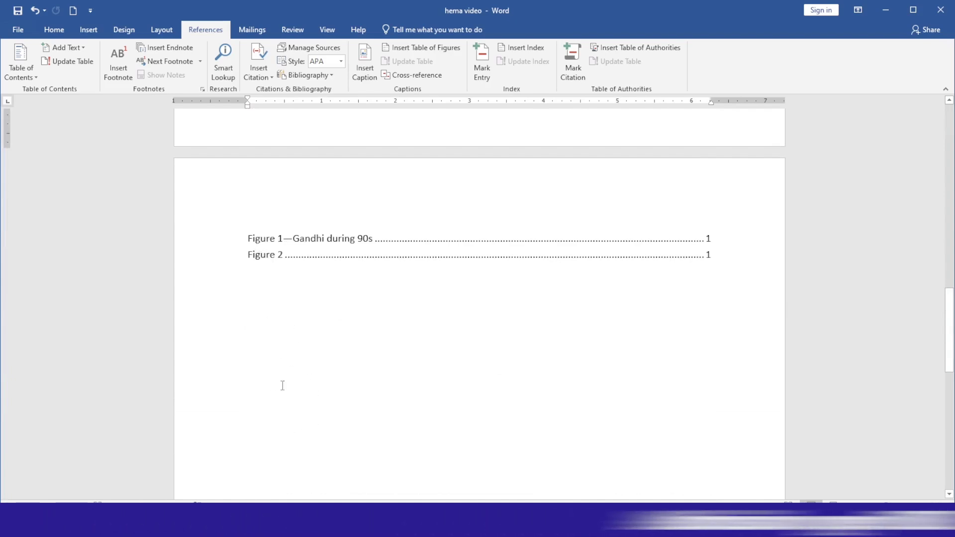
scroll(319, 341, up, 6)
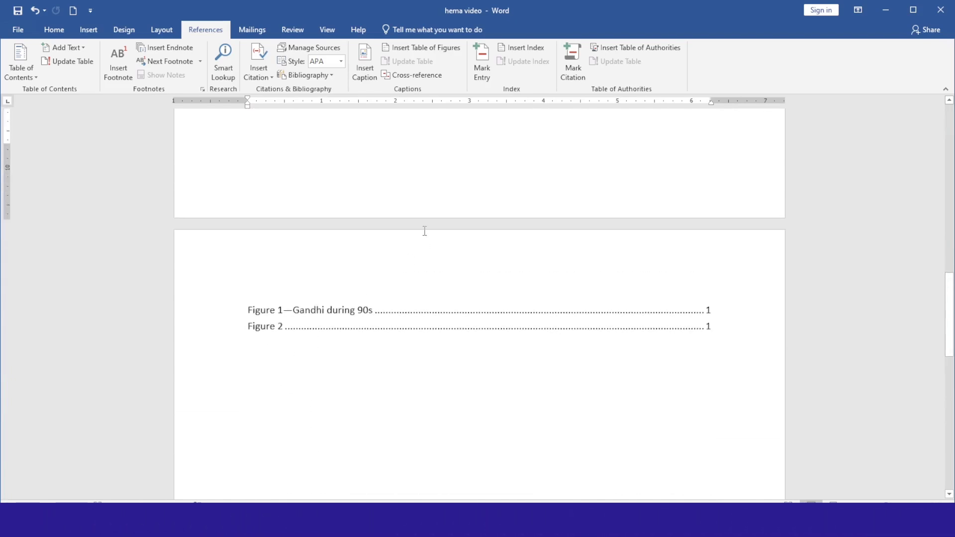
scroll(425, 229, up, 10)
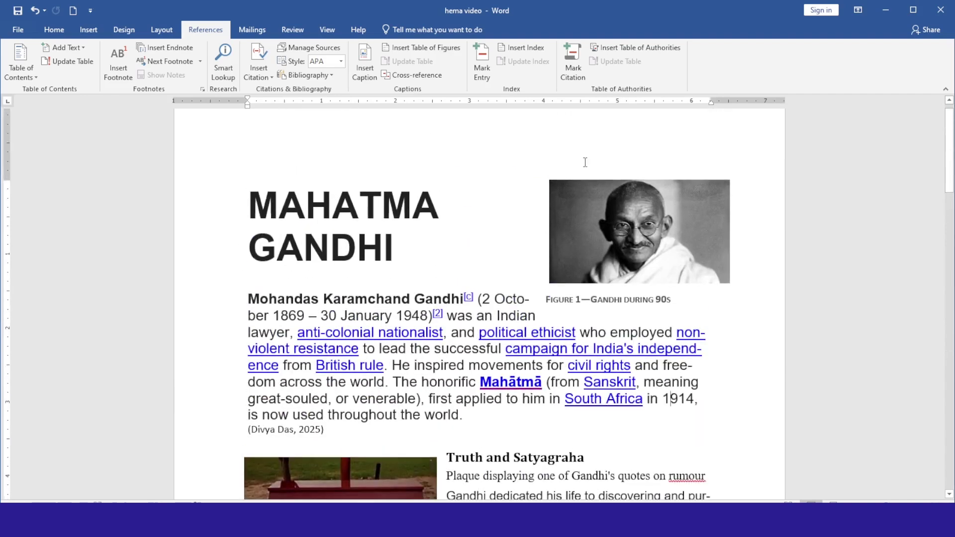
scroll(588, 353, down, 3)
scroll(588, 353, down, 10)
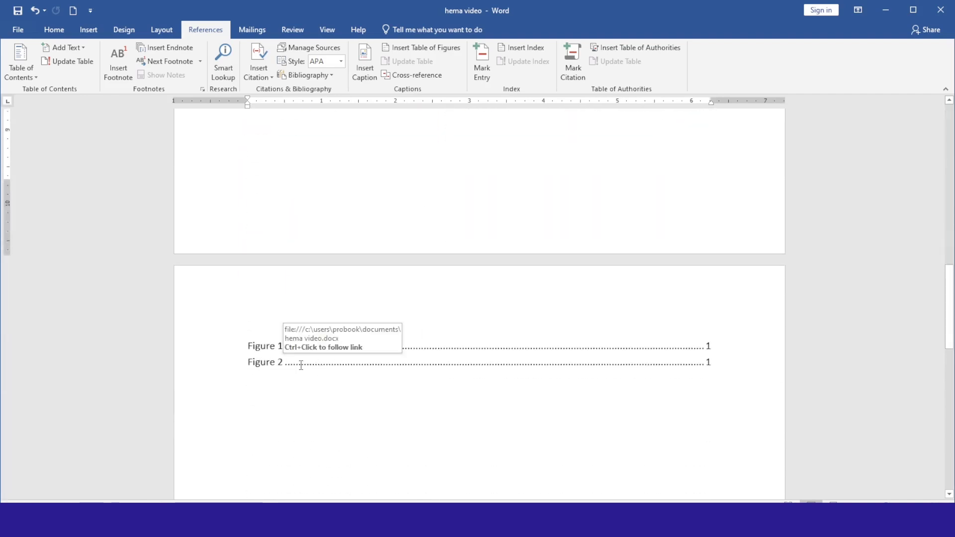
ctrl+click(301, 366)
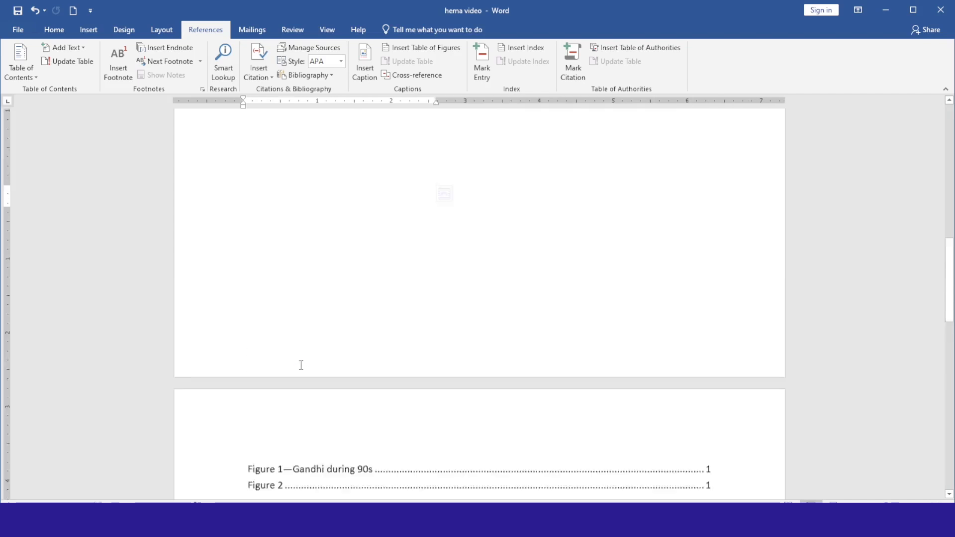
scroll(326, 248, up, 1)
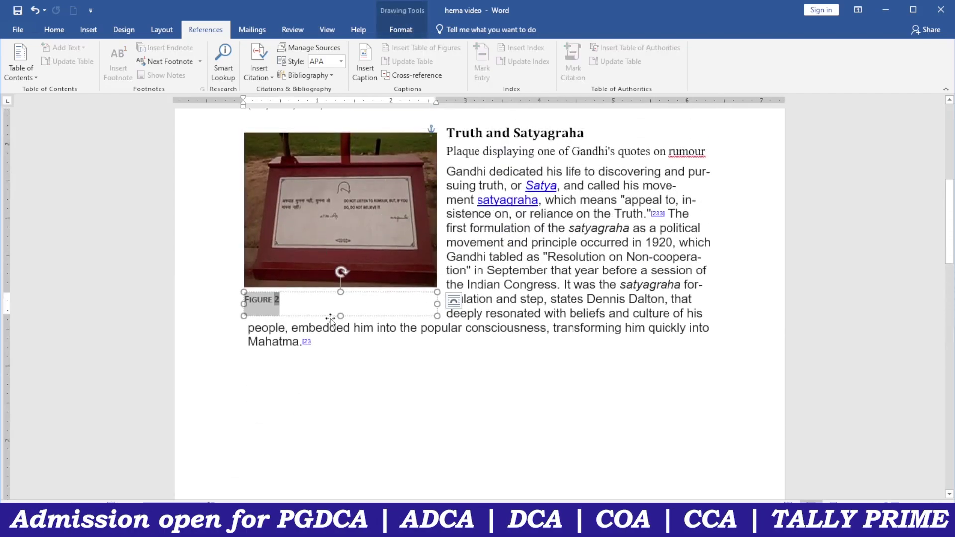
click(656, 293)
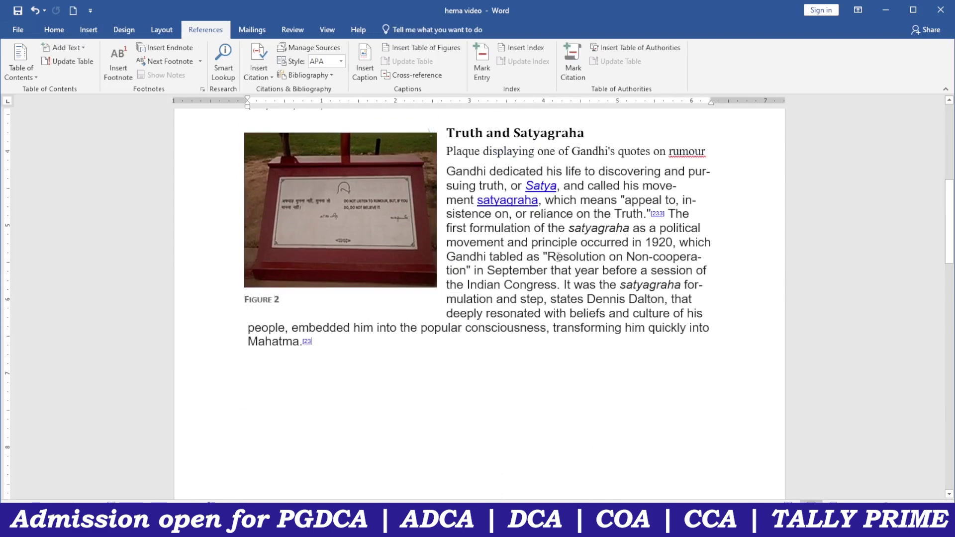
scroll(471, 215, down, 10)
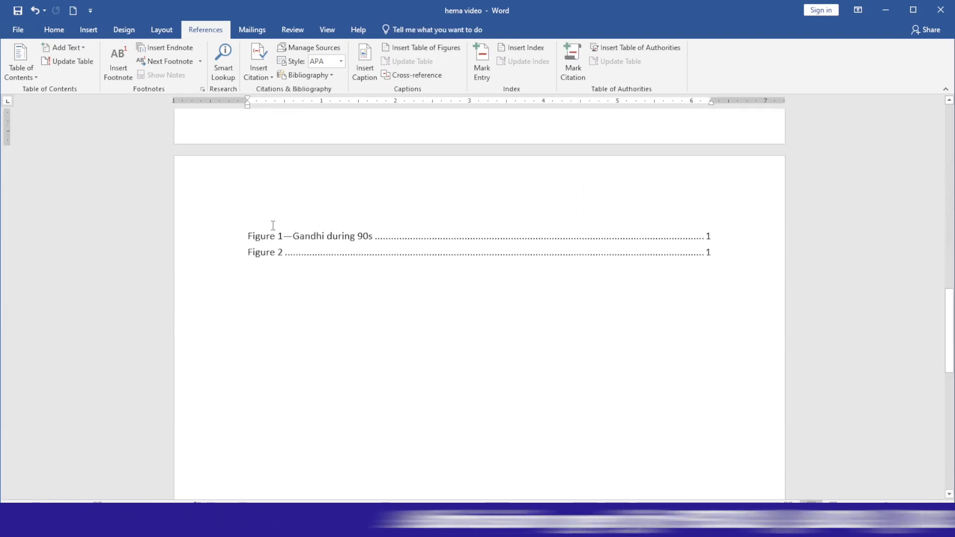
click(292, 219)
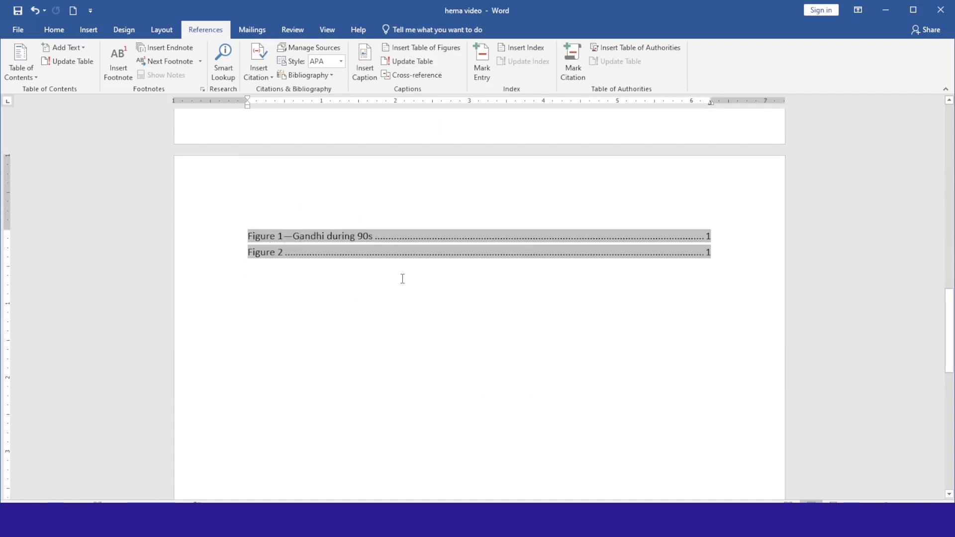
scroll(413, 274, up, 8)
scroll(458, 269, down, 4)
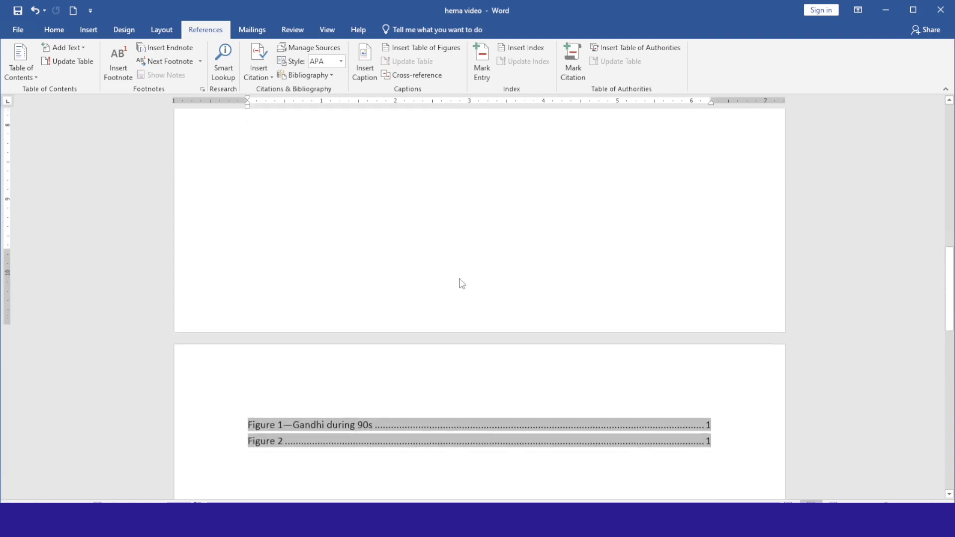
Step: Add the sample text "fhdfhcghgc" at the start of a new page after the table of figures, followed by empty lines
scroll(448, 298, down, 10)
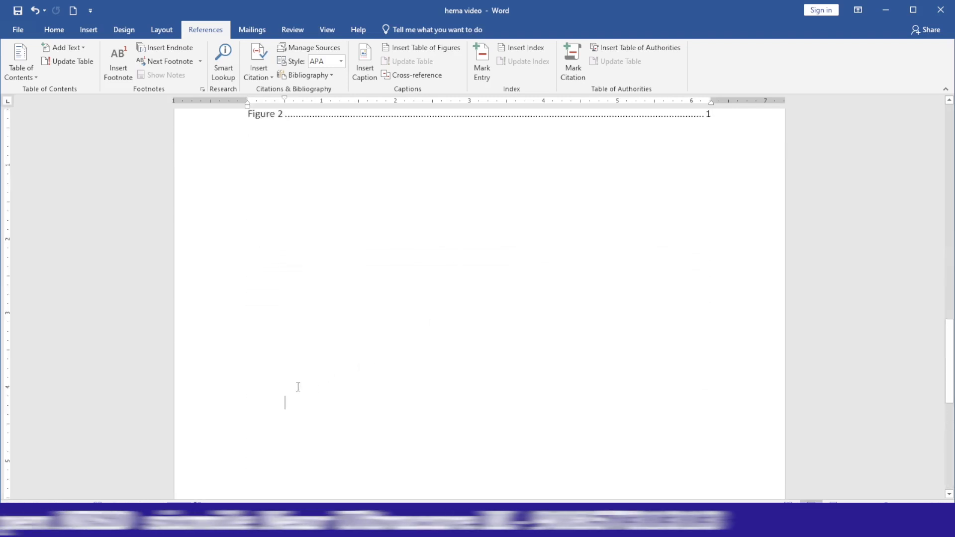
scroll(298, 386, down, 3)
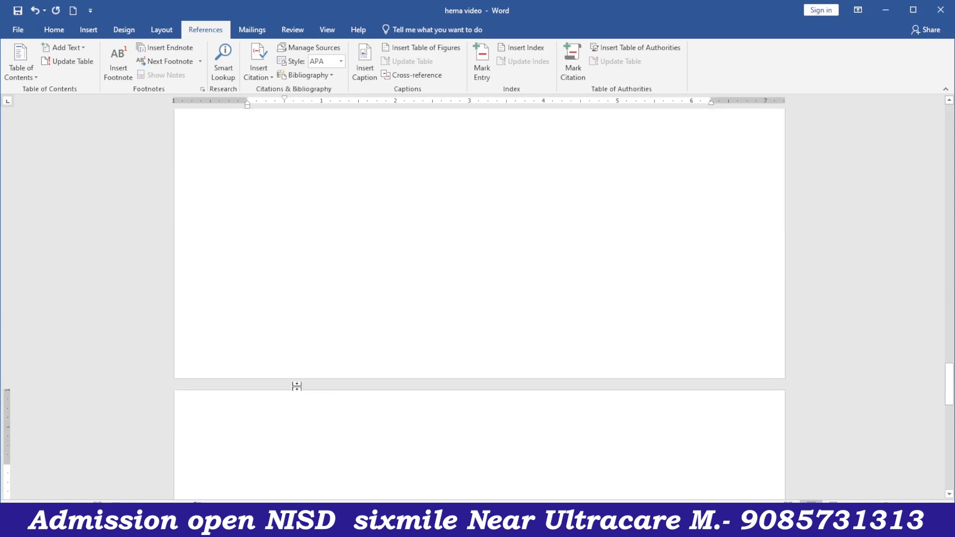
scroll(298, 387, down, 6)
scroll(323, 190, up, 2)
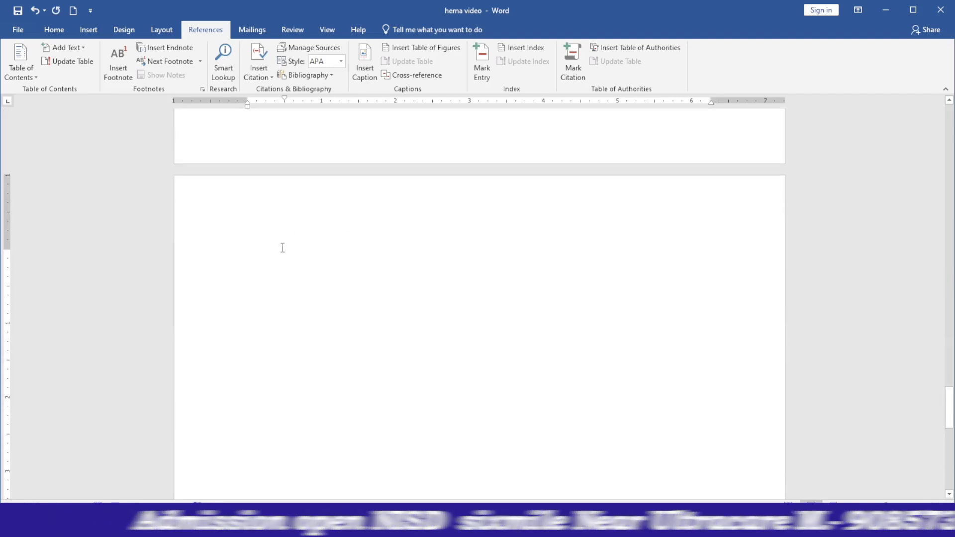
text(fhdfhcghgc)
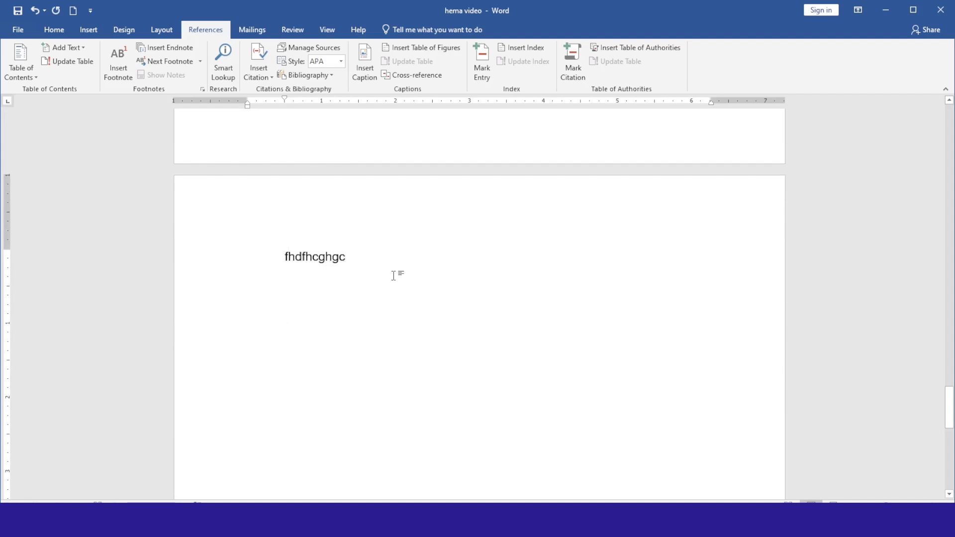
key(Return)
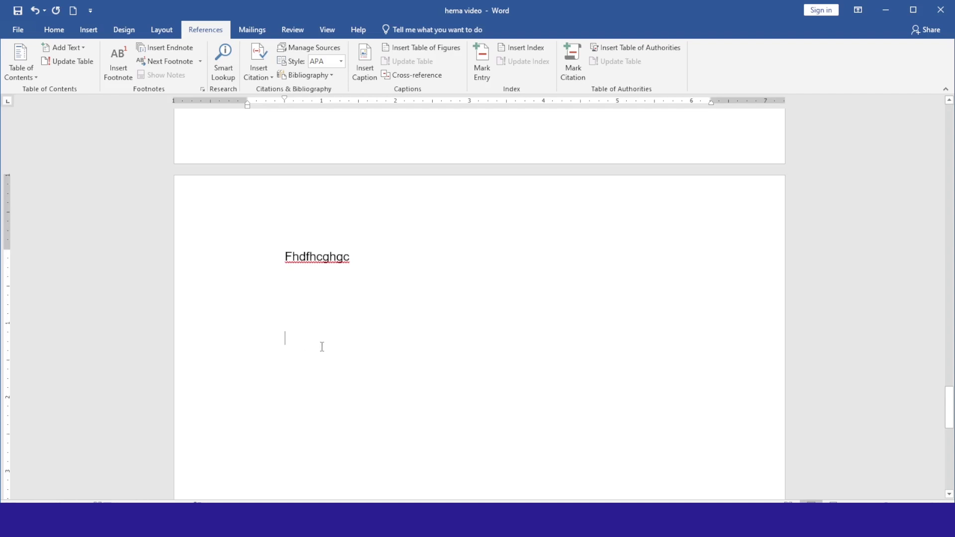
Step: View the pages side by side to compare the captioned pictures, the table of figures and the page with the sample text
scroll(322, 347, down, 6)
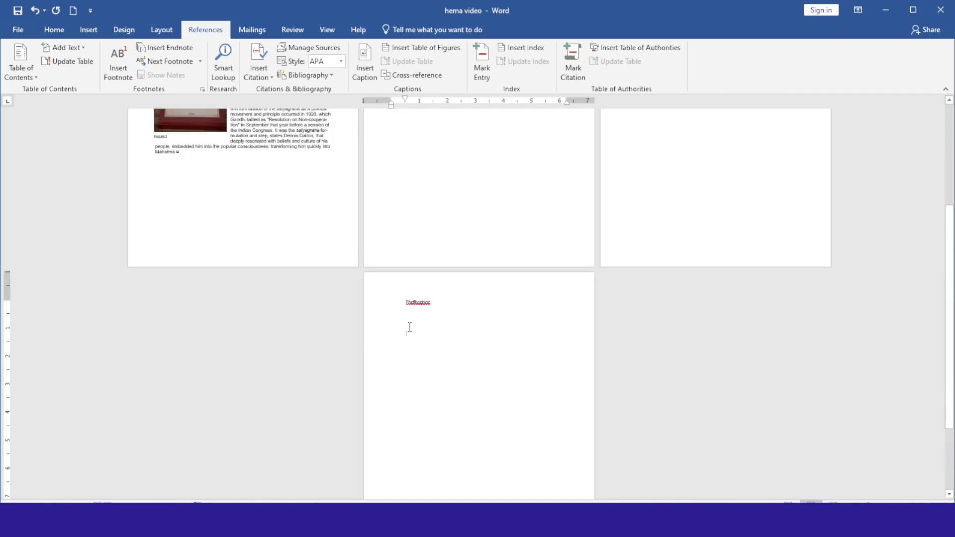
scroll(437, 378, up, 1)
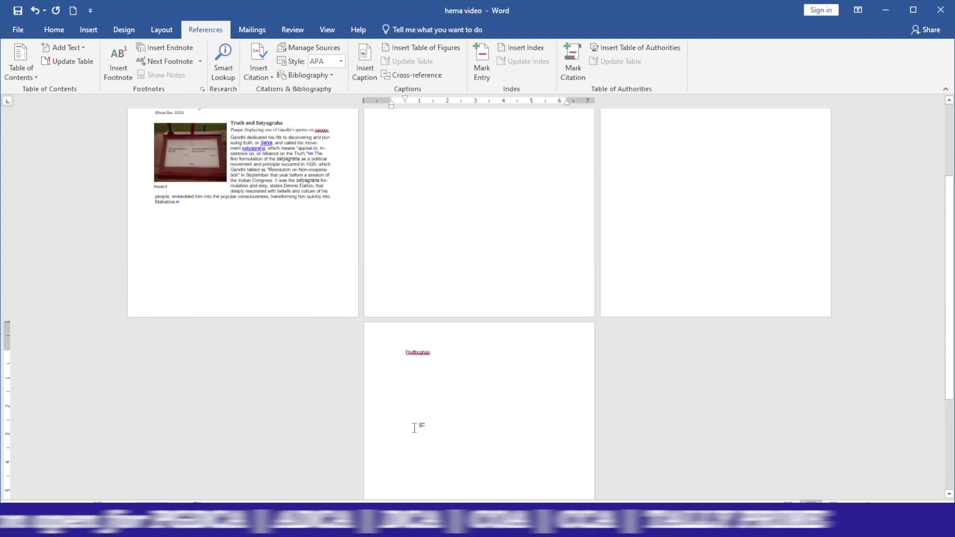
scroll(398, 393, up, 1)
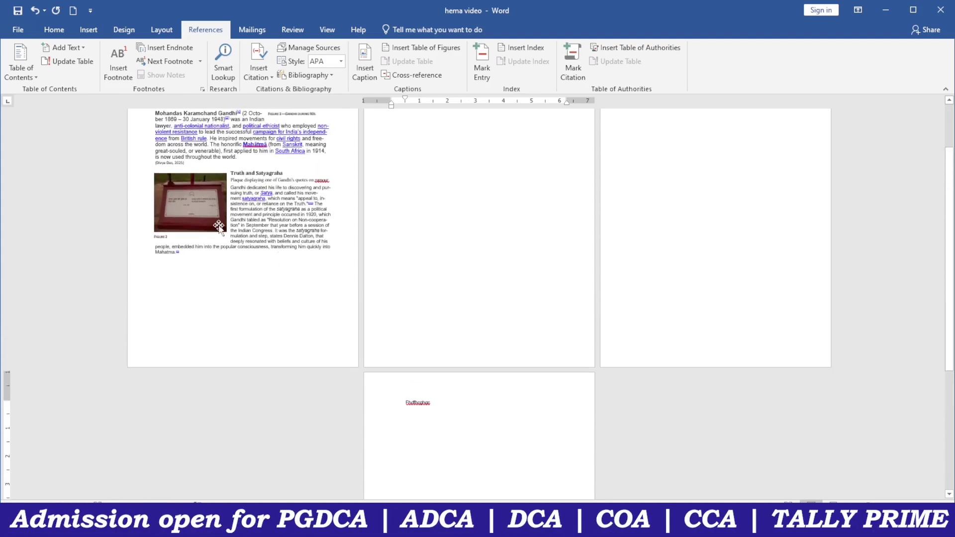
scroll(342, 159, up, 1)
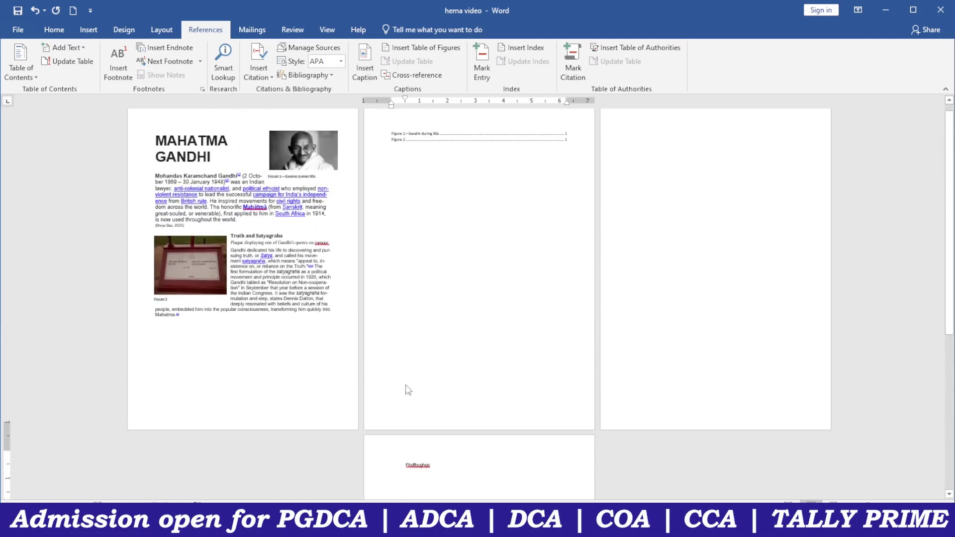
scroll(412, 406, down, 2)
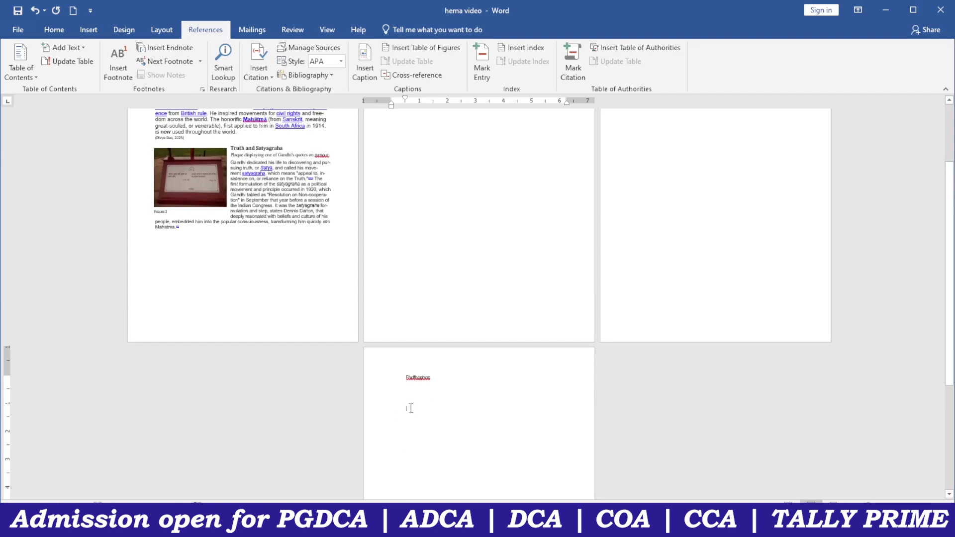
Step: Insert a hyperlinked cross-reference to the entire caption of Figure 1 on the empty line below the sample text
ctrl+scroll(411, 408, up, 6)
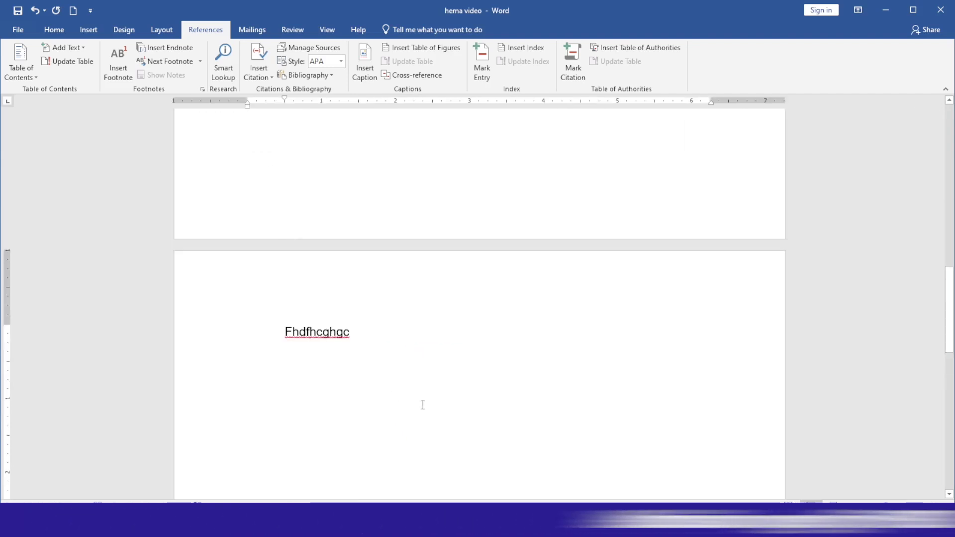
click(412, 74)
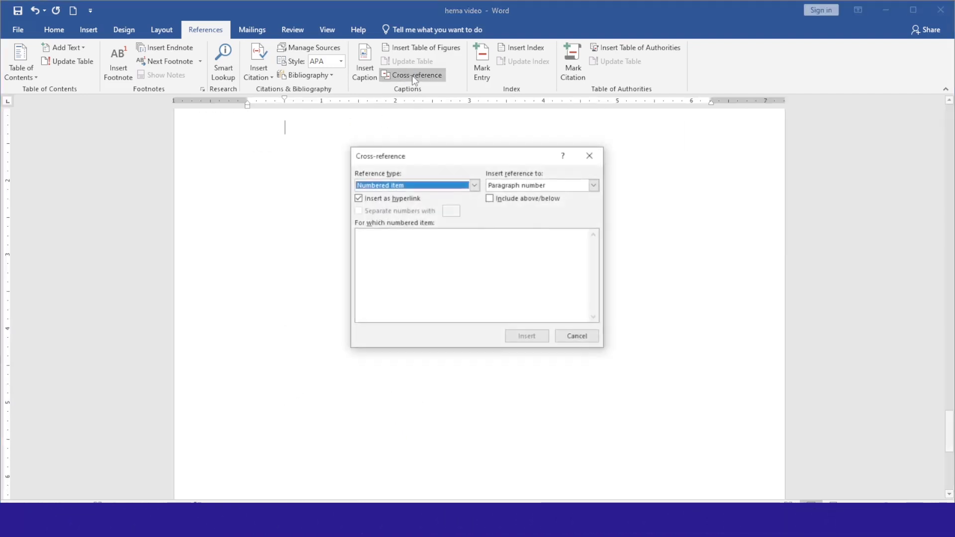
click(474, 185)
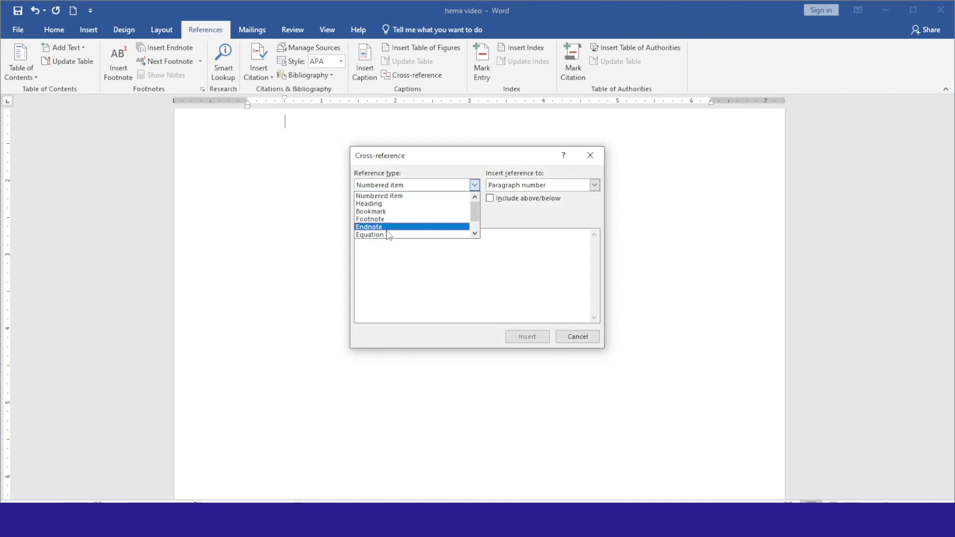
scroll(477, 233, down, 2)
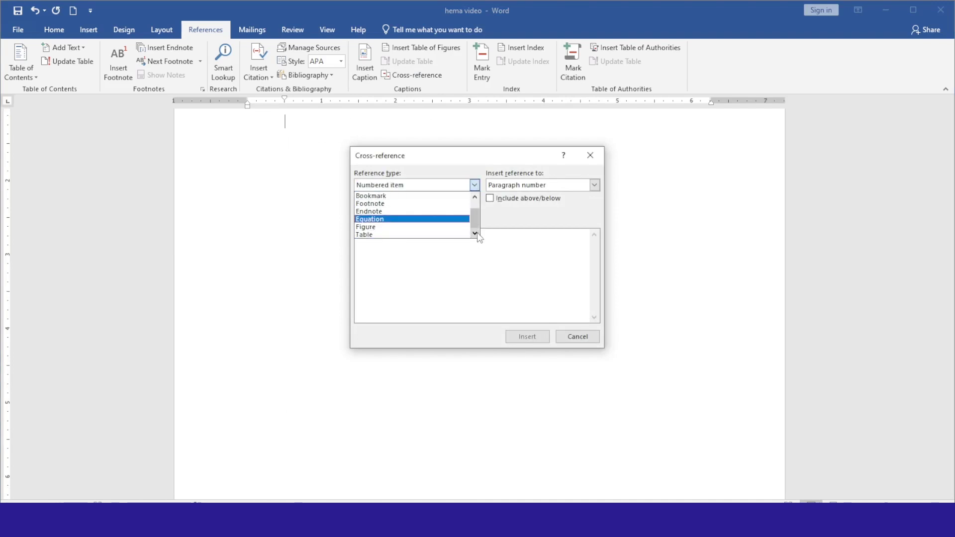
click(389, 229)
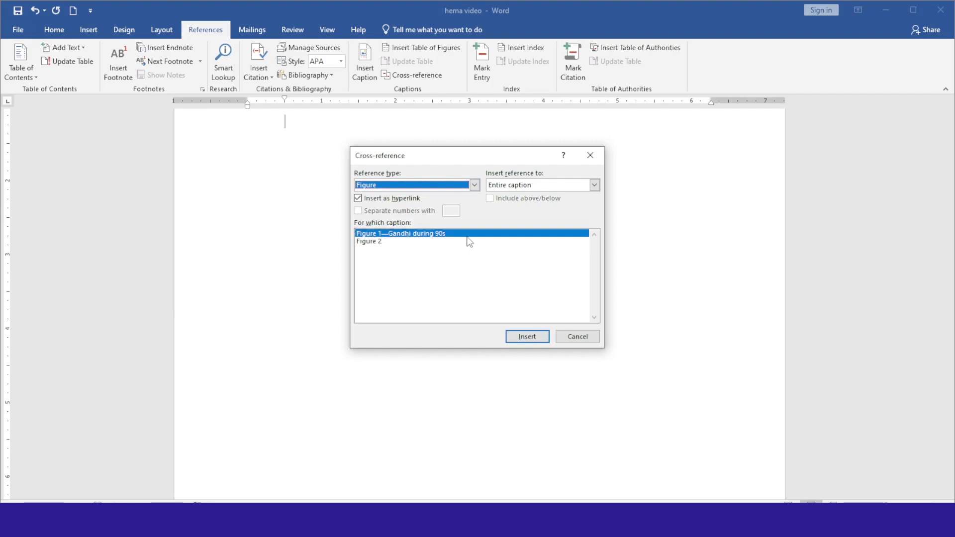
click(527, 337)
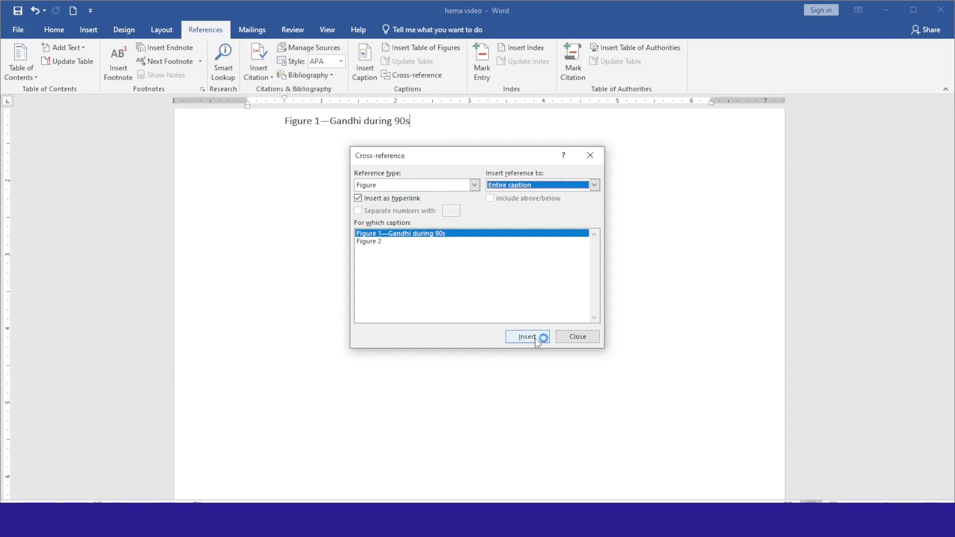
click(527, 336)
click(577, 337)
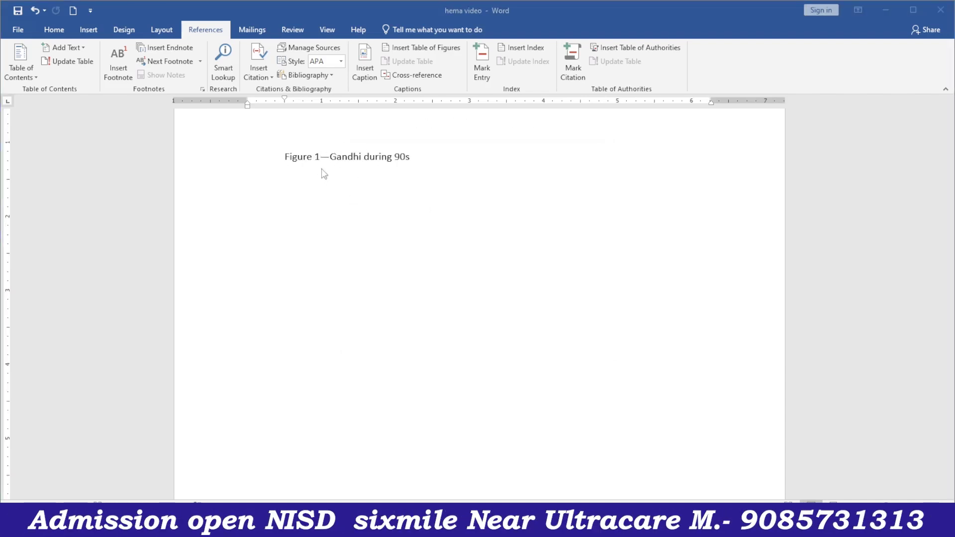
click(326, 181)
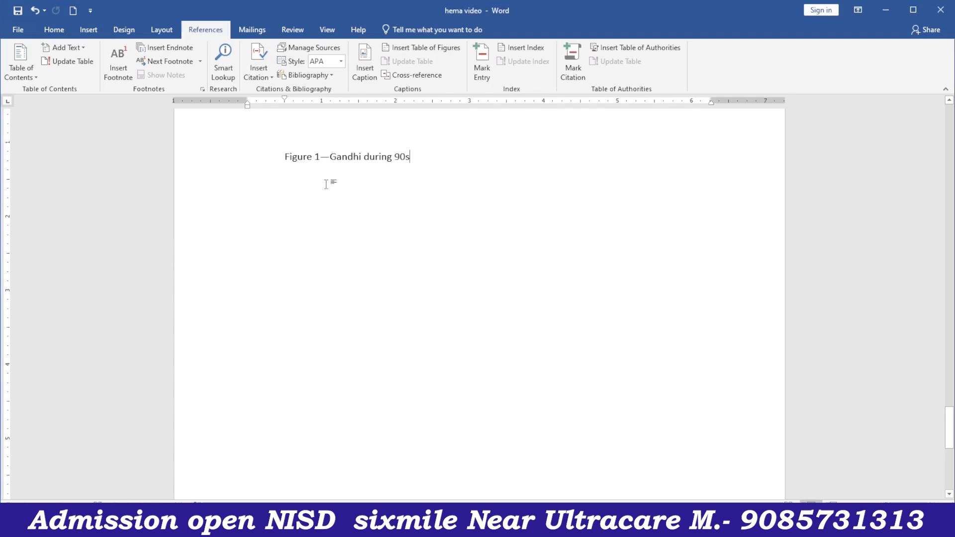
Step: Follow the cross-reference to the Figure 1 caption and compare it with the captioned pictures and the table of figures
ctrl+click(352, 158)
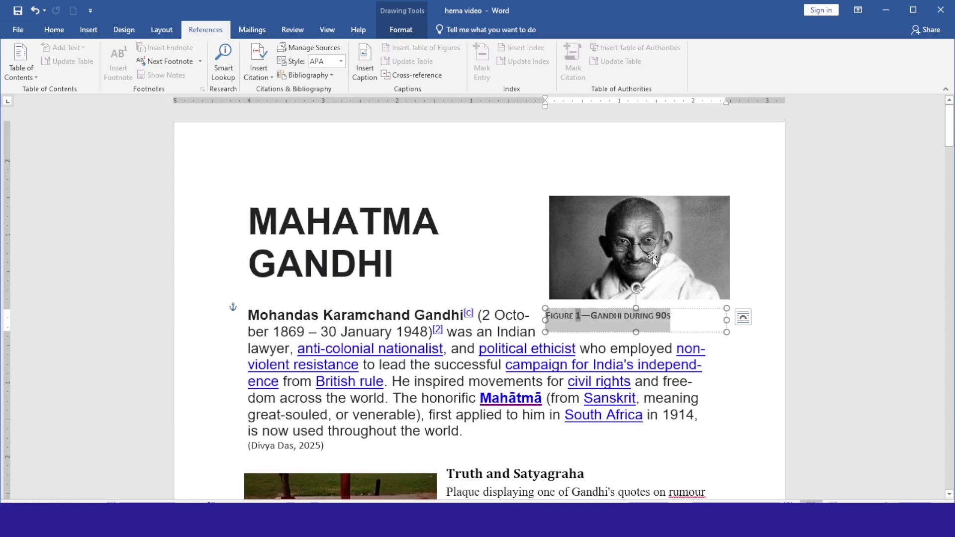
scroll(459, 297, down, 10)
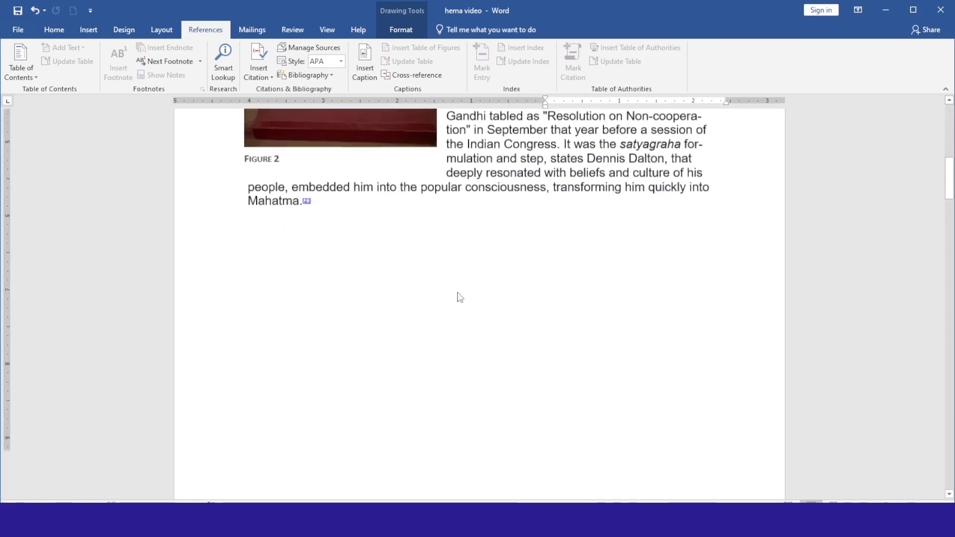
scroll(460, 297, down, 12)
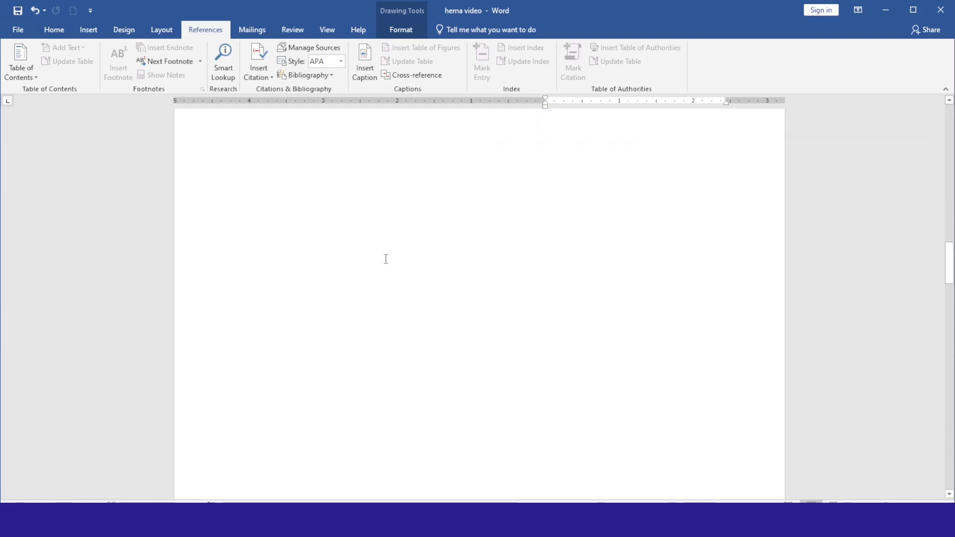
scroll(386, 258, down, 3)
ctrl+scroll(386, 256, down, 5)
scroll(544, 270, down, 3)
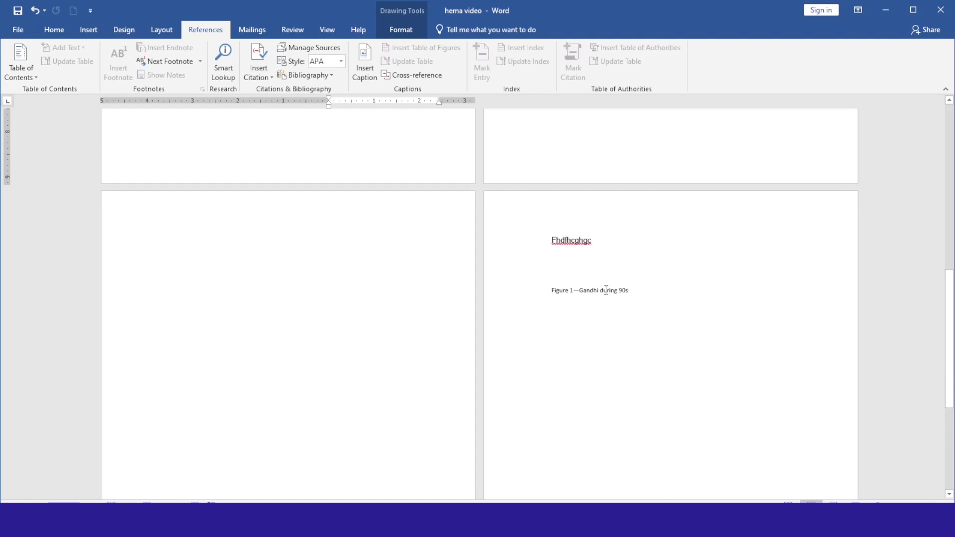
scroll(492, 231, up, 6)
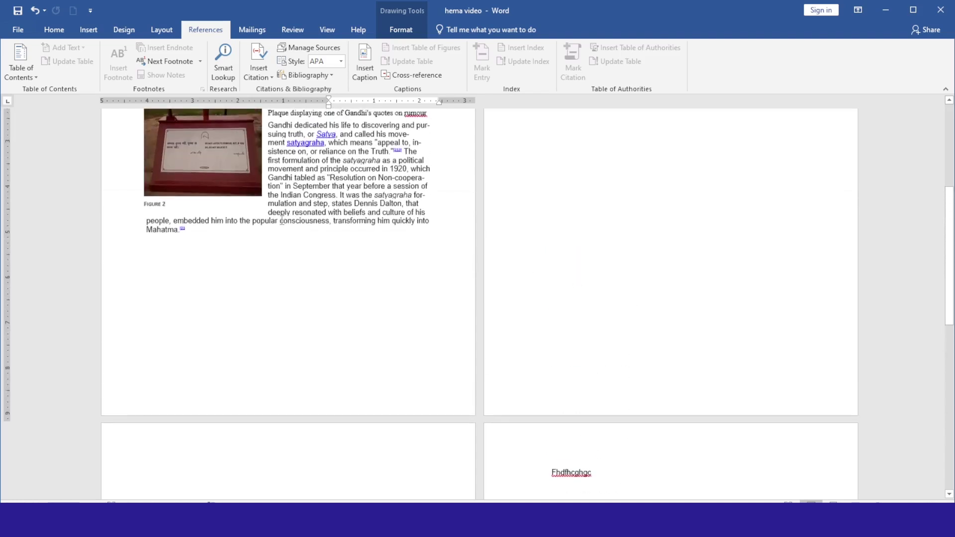
scroll(493, 231, up, 3)
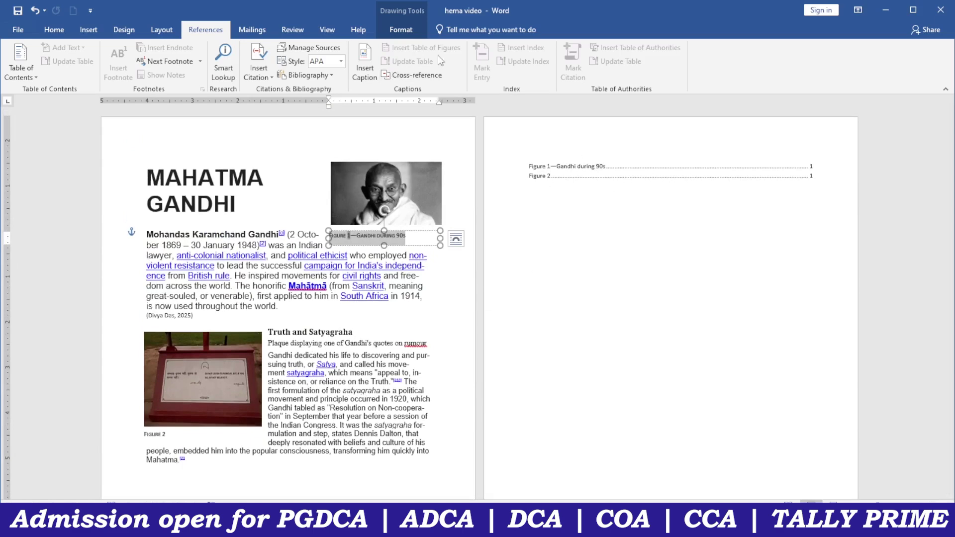
Step: Review the Table of Figures settings for the space below the existing table, closing them without inserting another table
click(529, 218)
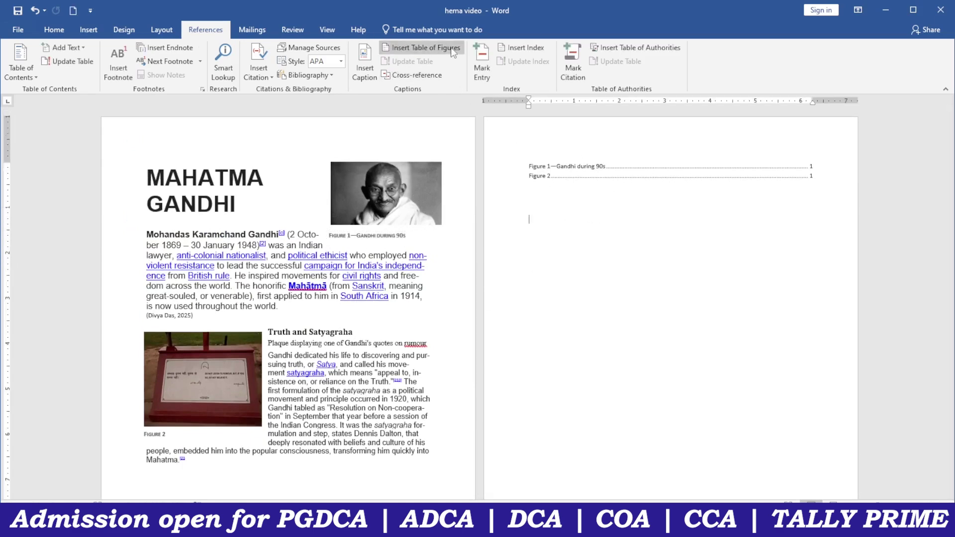
click(421, 48)
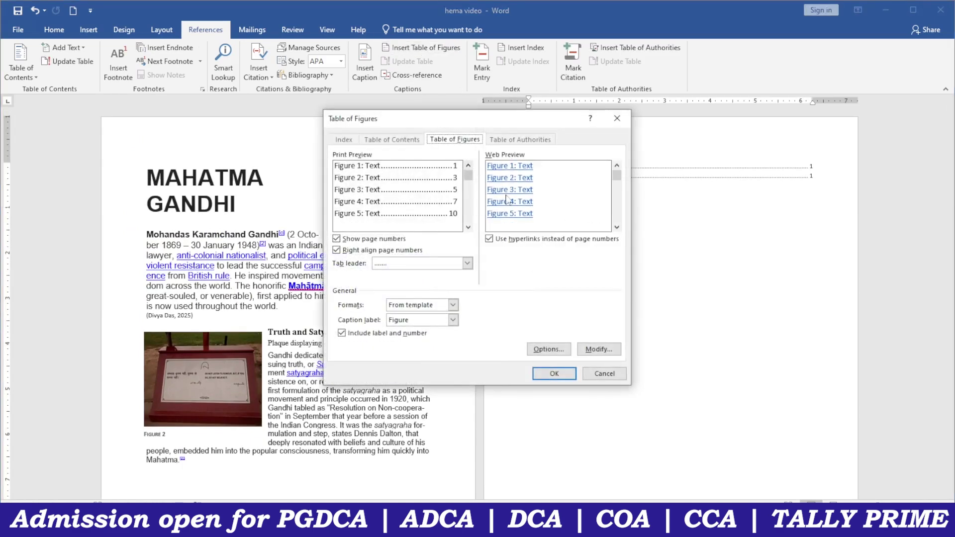
click(602, 377)
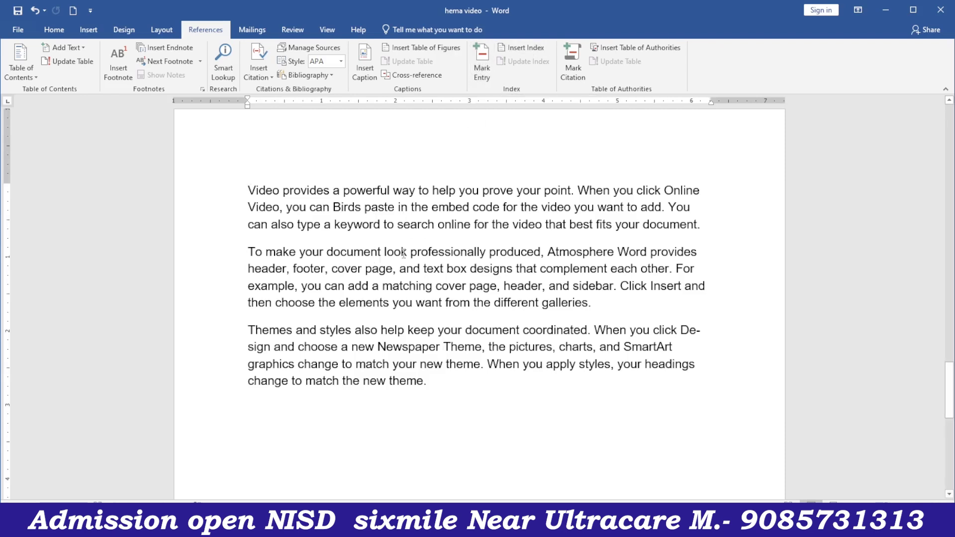
scroll(385, 259, up, 1)
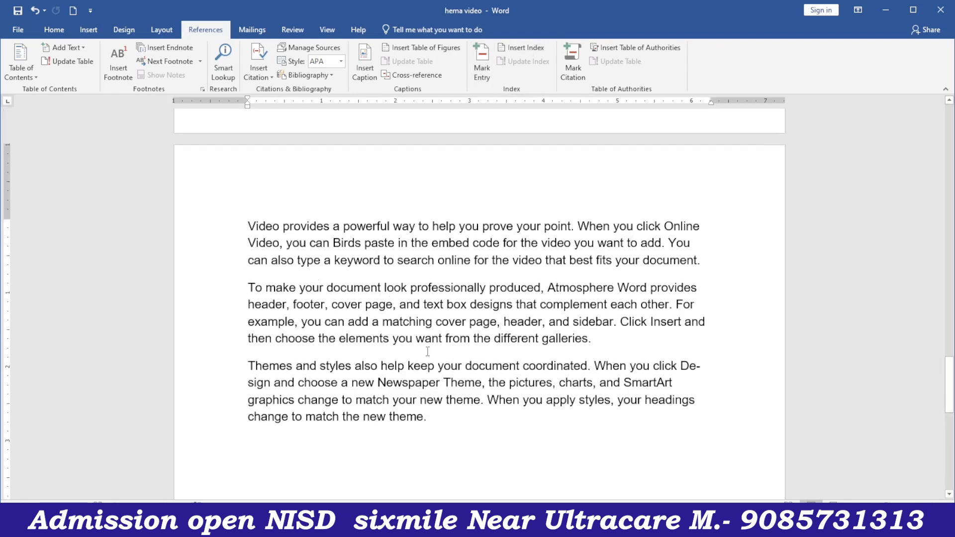
scroll(427, 351, down, 10)
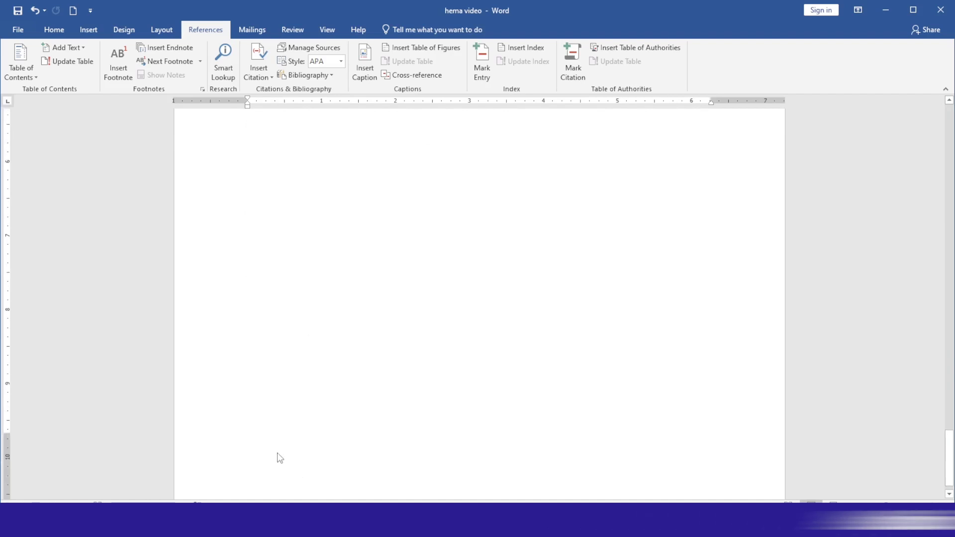
scroll(290, 445, up, 10)
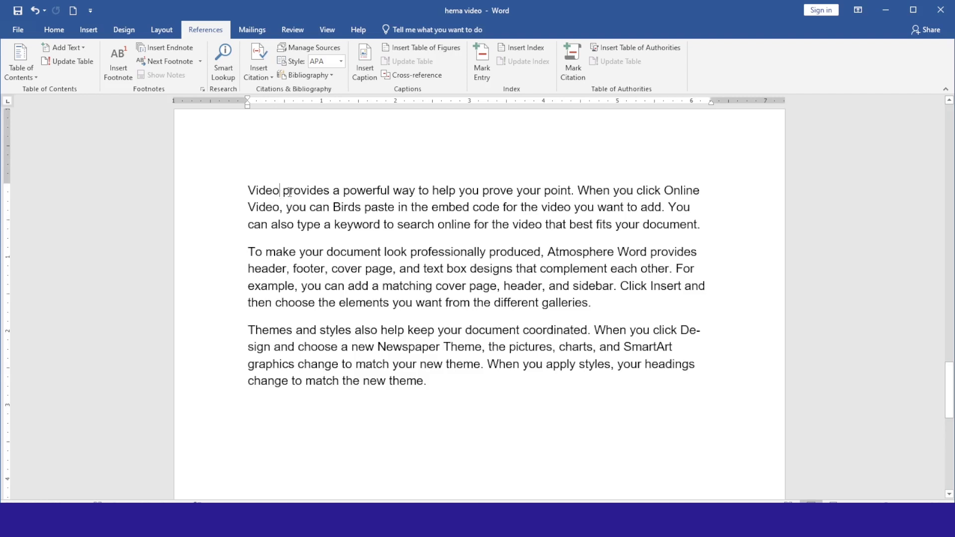
scroll(396, 321, down, 3)
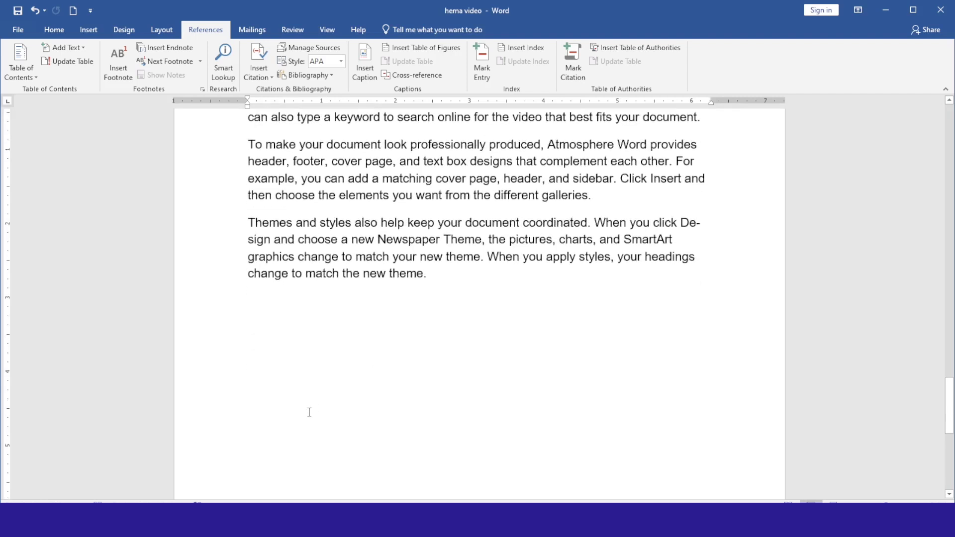
scroll(327, 289, down, 5)
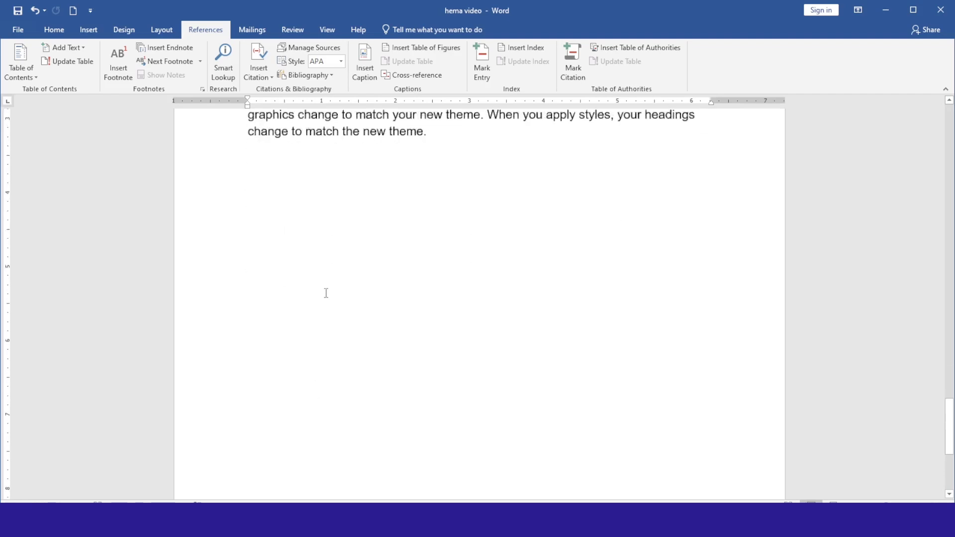
scroll(432, 478, up, 8)
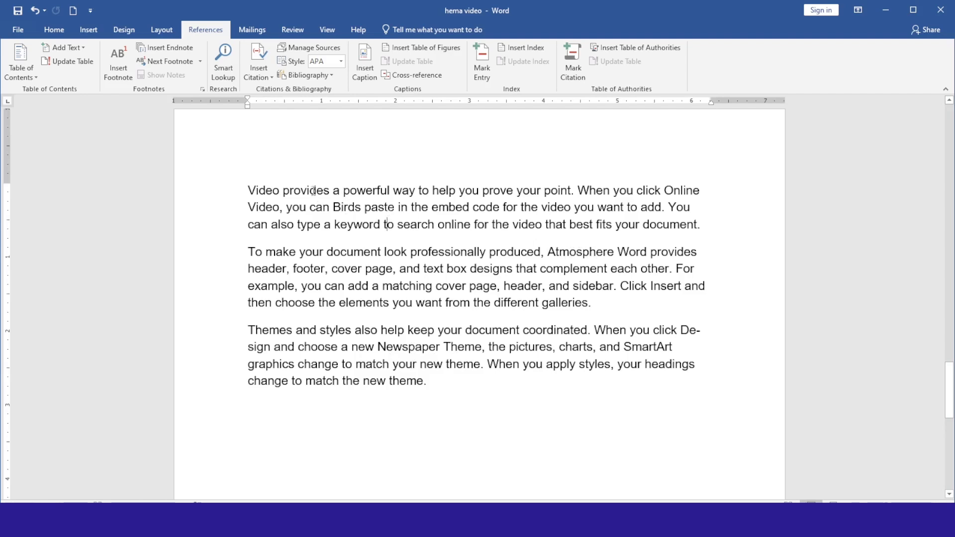
Step: Mark "Birds" in the first paragraph as an index entry with the subentry "creature with feathers and wings that can fly" and a bold, italic page number
drag(333, 207, 361, 208)
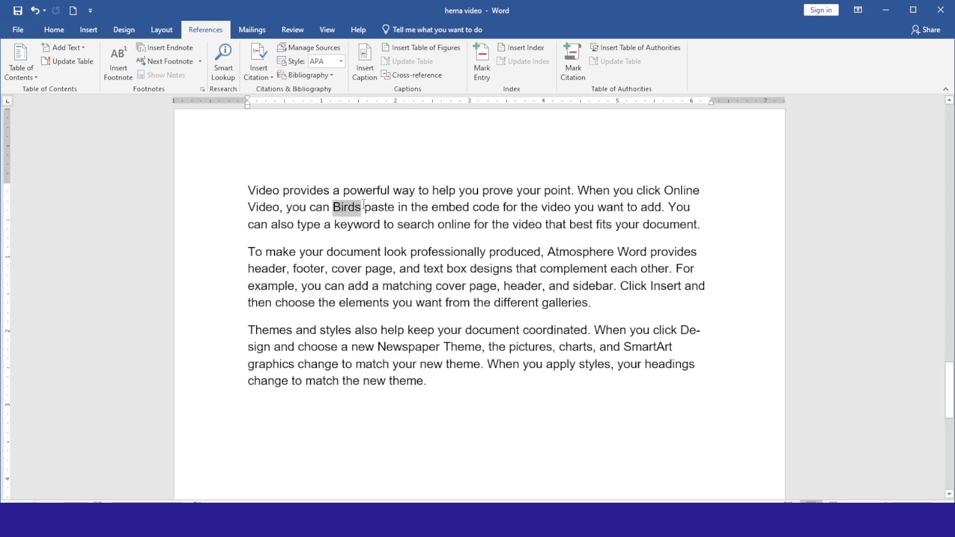
click(481, 63)
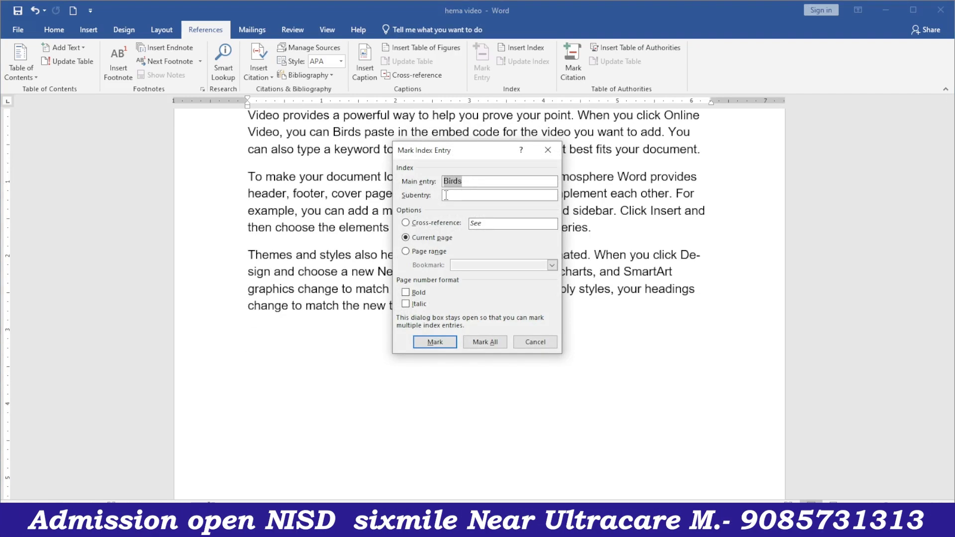
click(448, 196)
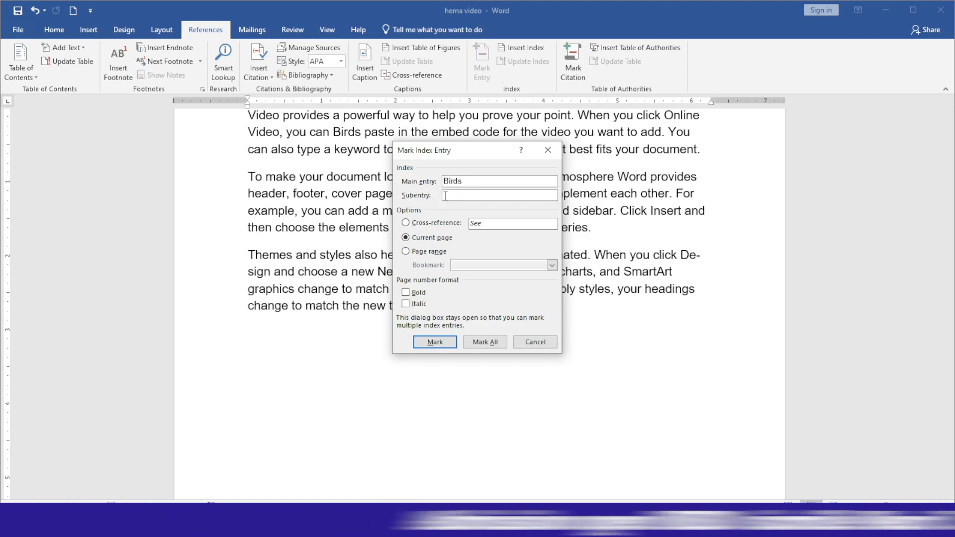
text(creature with)
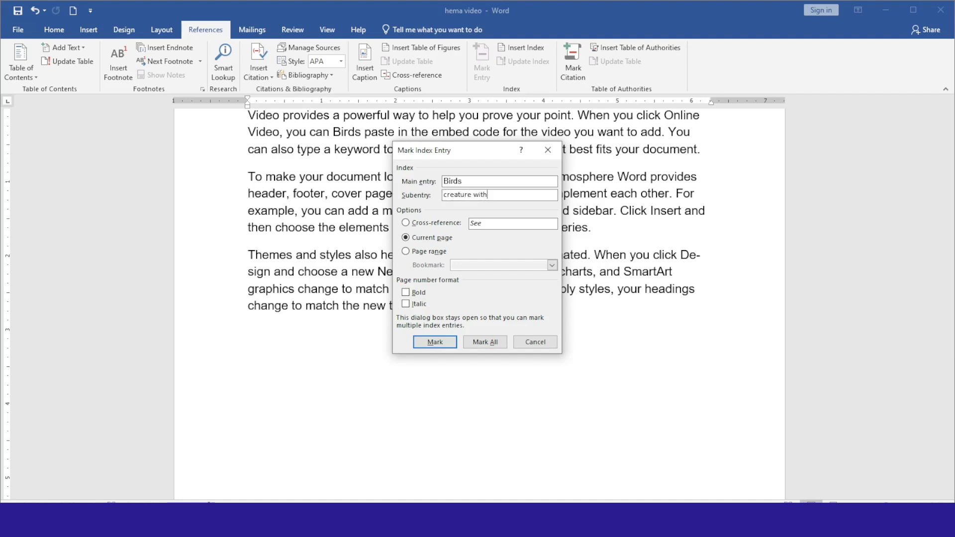
text( feathe)
text(rs and wings that)
text( can fly)
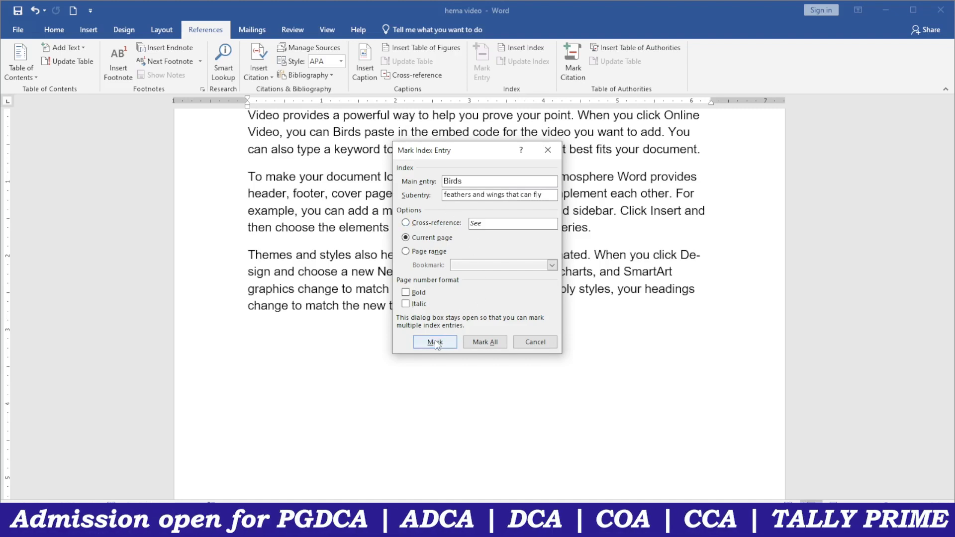
click(405, 292)
click(406, 304)
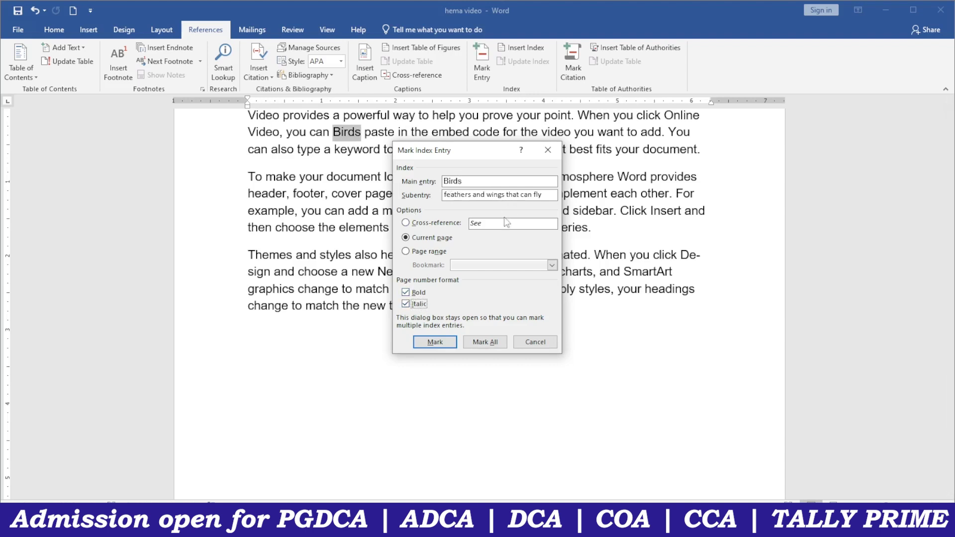
click(447, 345)
click(533, 342)
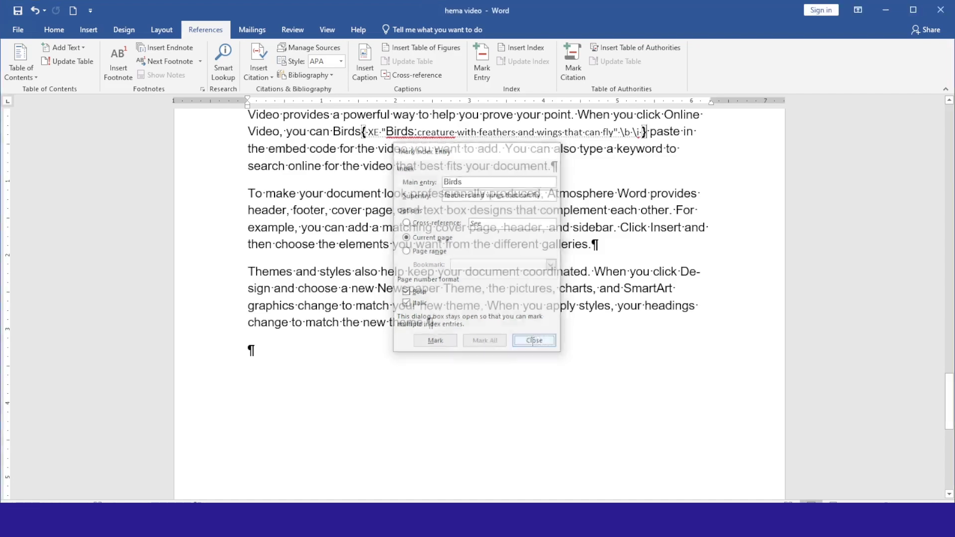
Step: Hide the formatting marks and the index field code in the sample paragraphs
scroll(427, 209, up, 2)
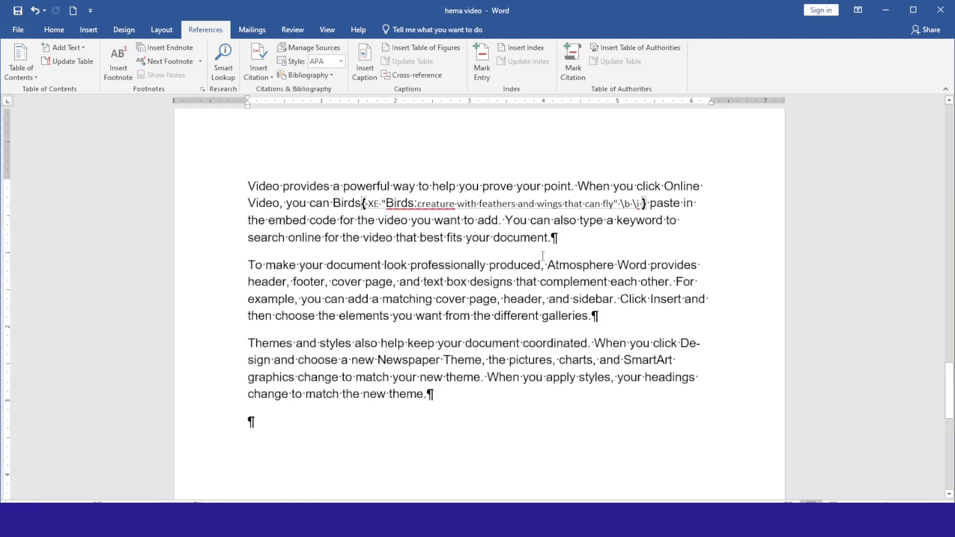
click(54, 30)
click(377, 52)
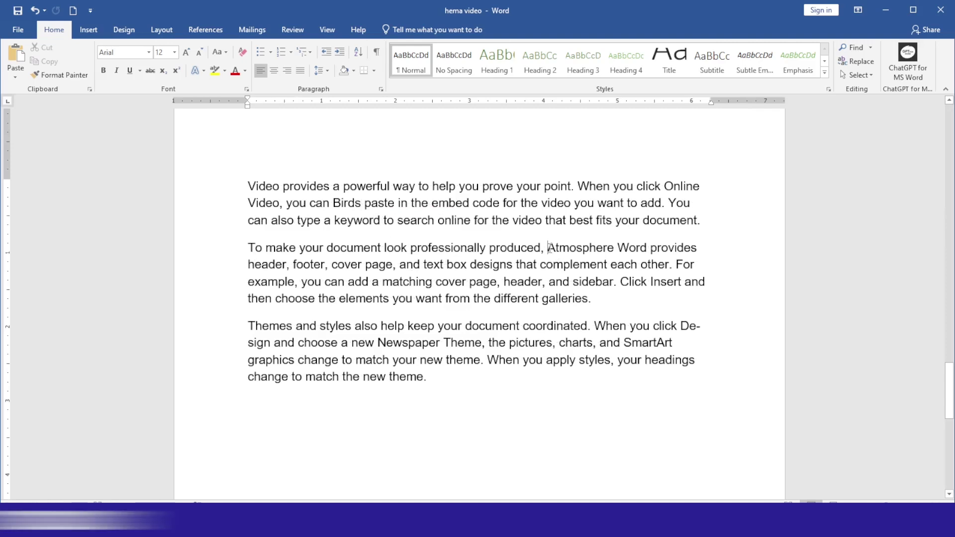
Step: Mark "Atmosphere" in the second paragraph as an index entry with the subentry "The layer of air surrounding the earth" and a bold, italic page number
drag(549, 248, 610, 252)
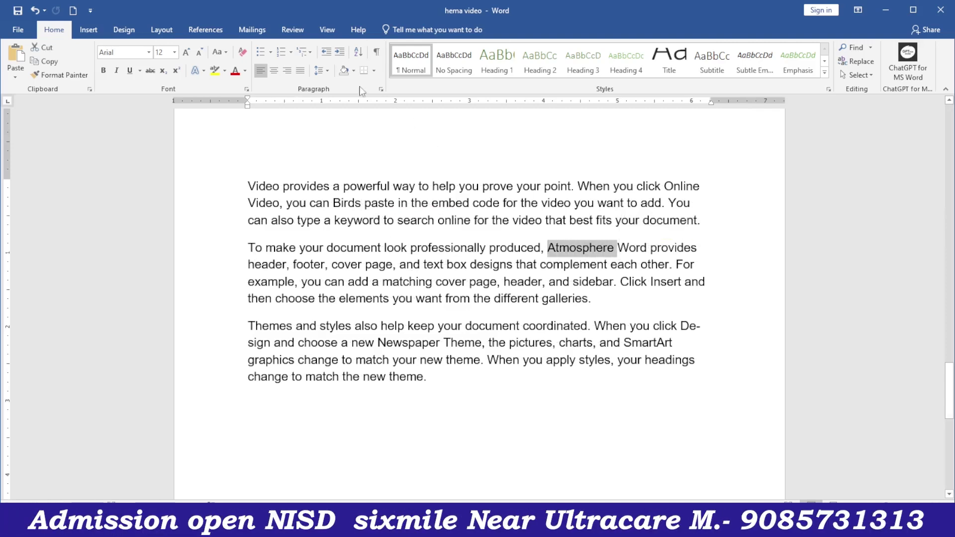
click(205, 30)
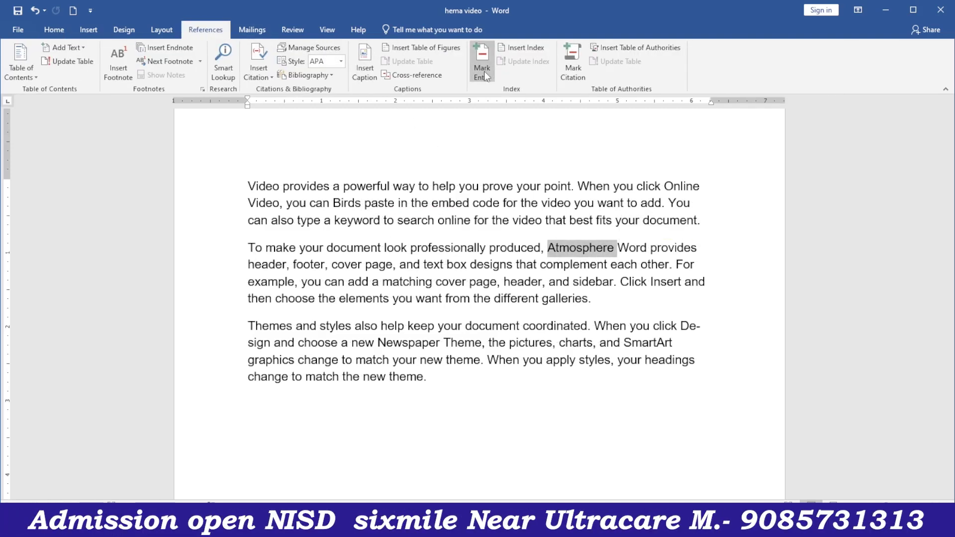
click(485, 74)
click(466, 195)
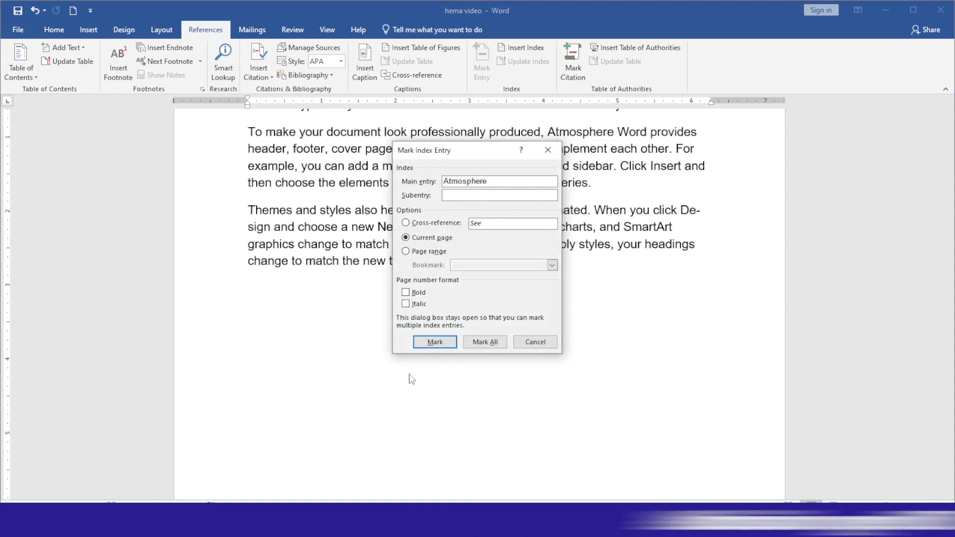
scroll(383, 435, down, 2)
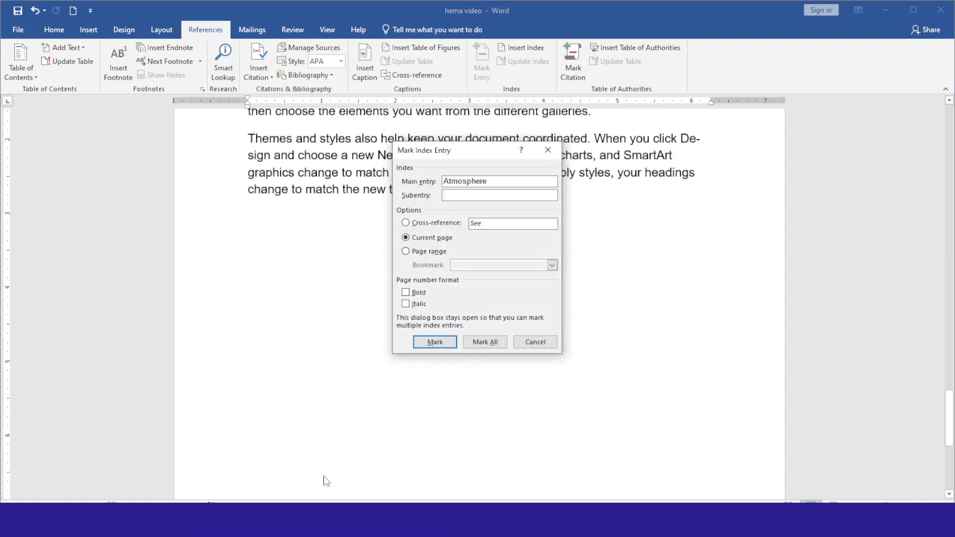
scroll(359, 483, up, 2)
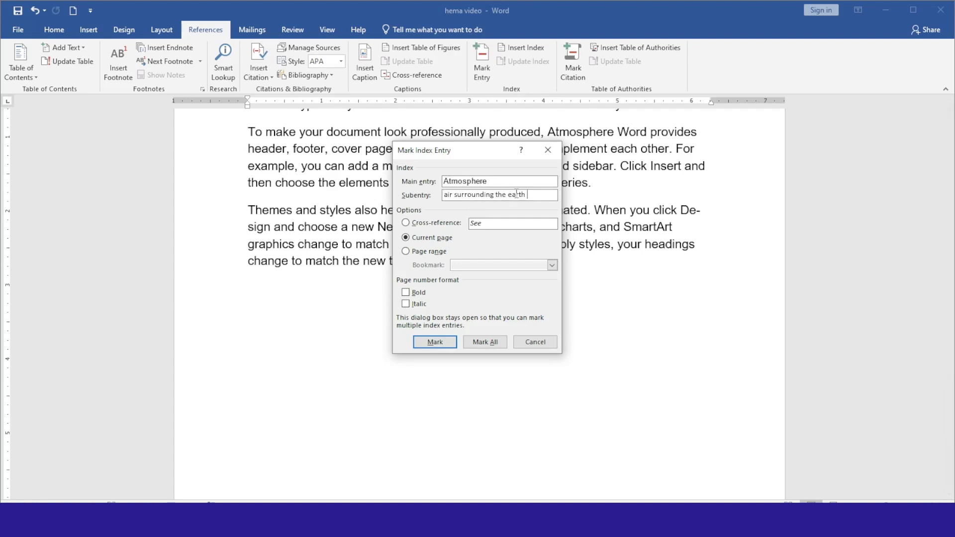
click(414, 292)
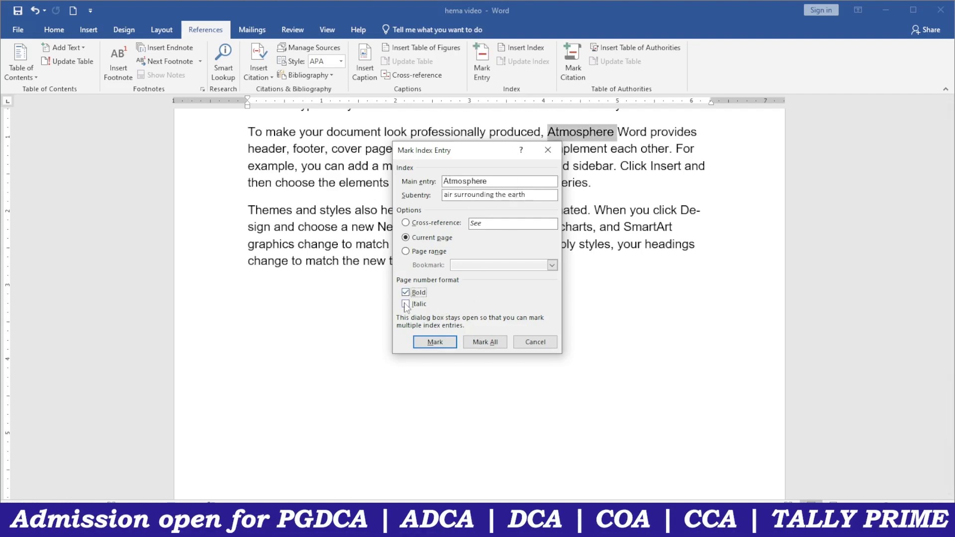
click(406, 305)
click(434, 341)
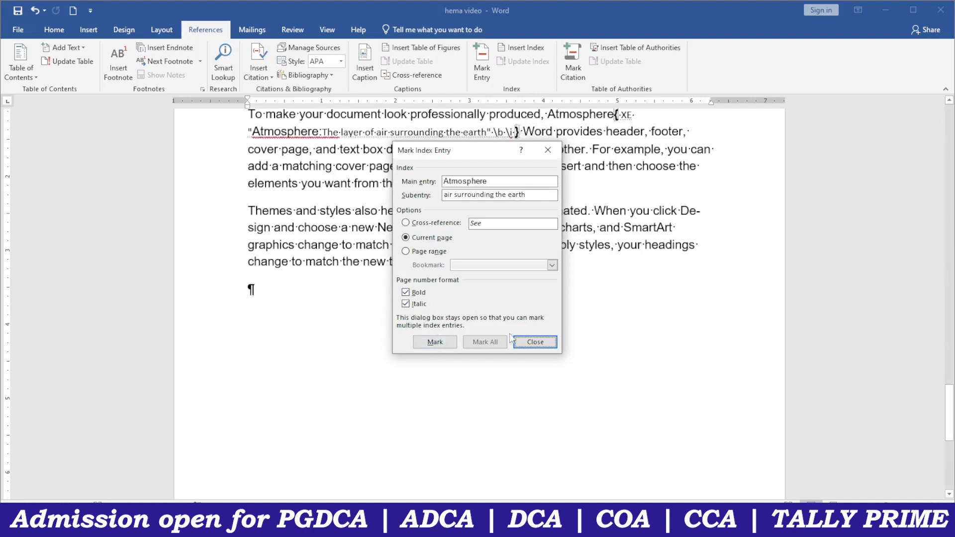
click(538, 344)
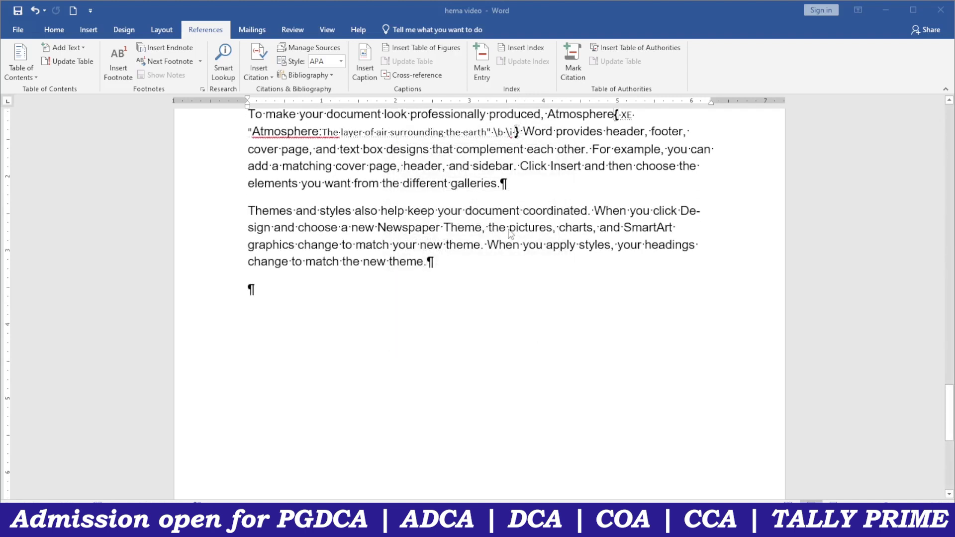
Step: Mark "Newspaper" in the third paragraph as an index entry with the subentry "large folded paper which includes news" and a bold, italic page number
double_click(393, 228)
click(482, 71)
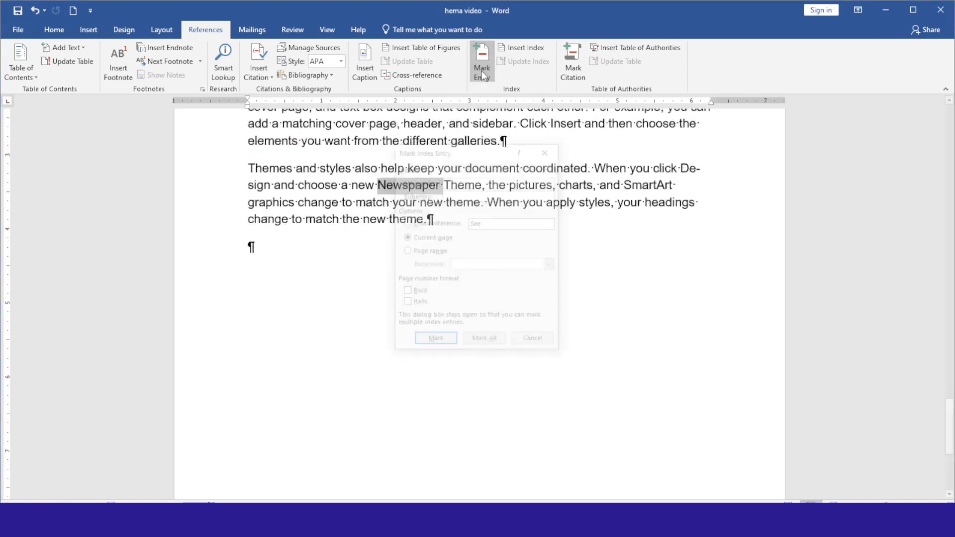
click(454, 197)
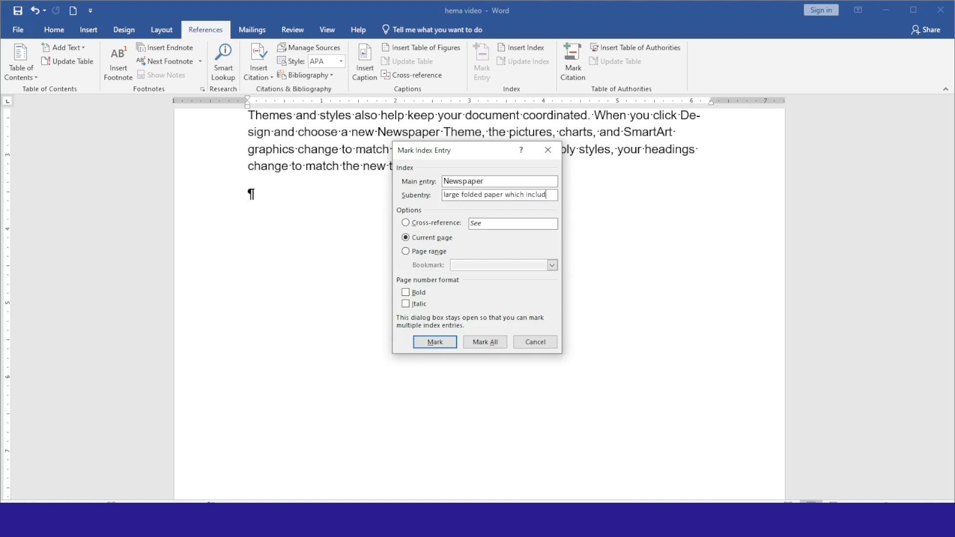
text(ews)
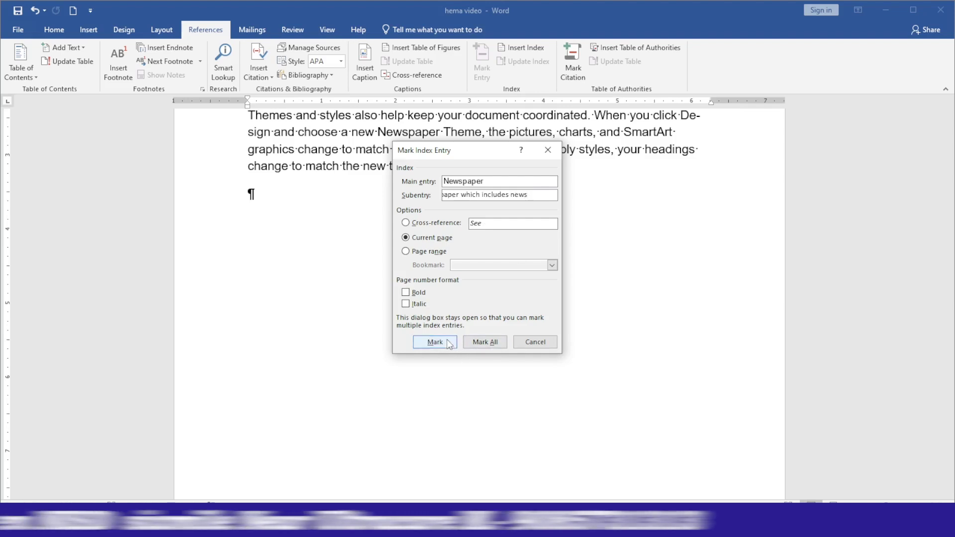
click(407, 293)
click(409, 303)
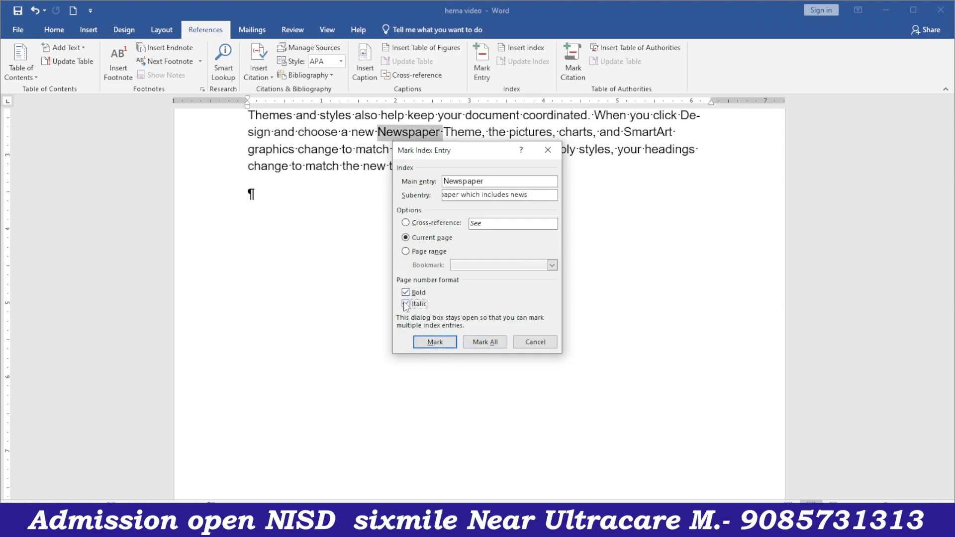
click(435, 342)
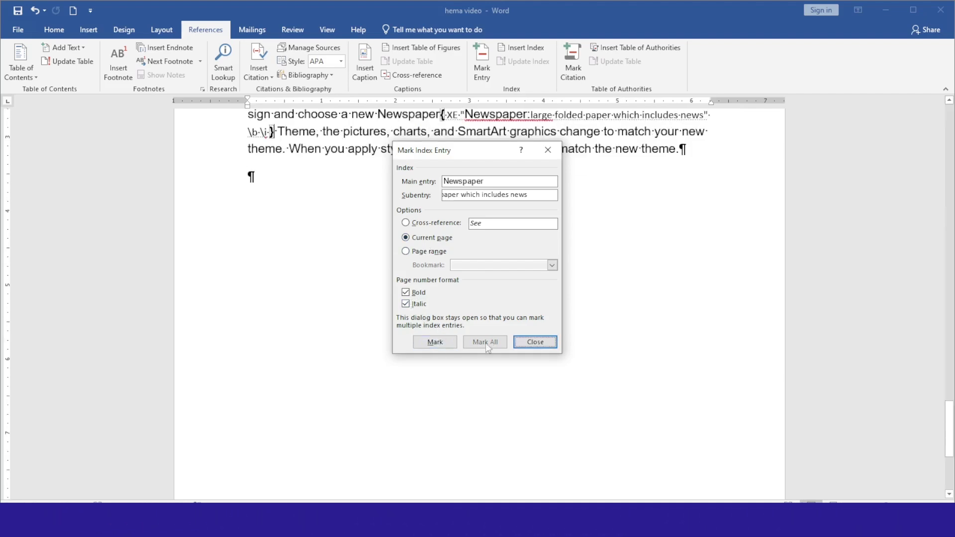
click(528, 342)
Step: Hide the formatting marks and the index field codes in all three sample paragraphs
scroll(479, 336, up, 4)
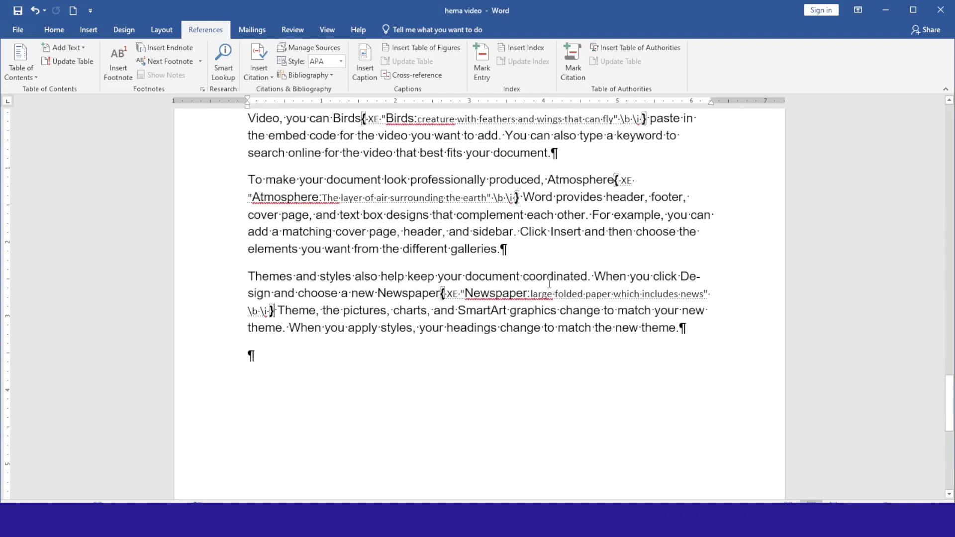
click(54, 30)
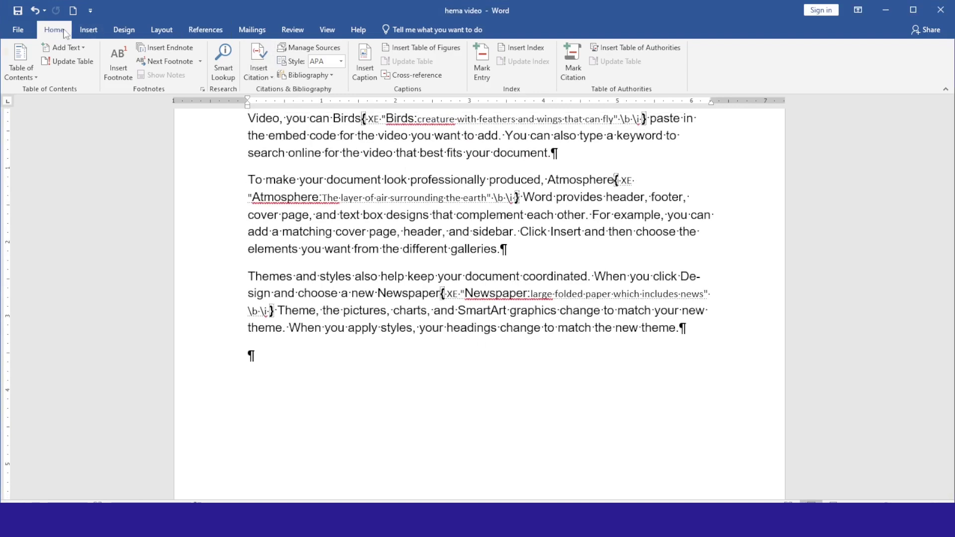
click(376, 52)
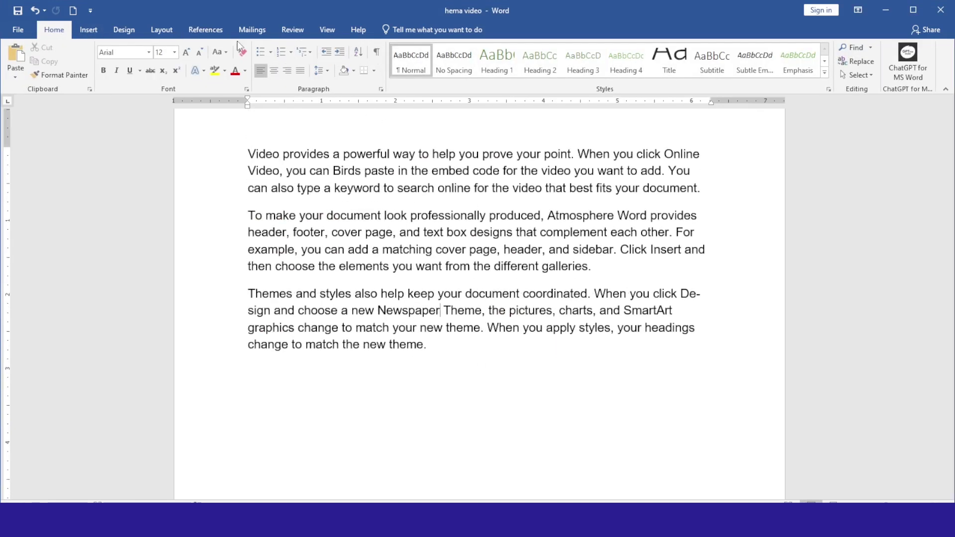
Step: Add empty lines below the last sample paragraph until the cursor sits near the foot of that page
click(205, 29)
scroll(438, 315, down, 8)
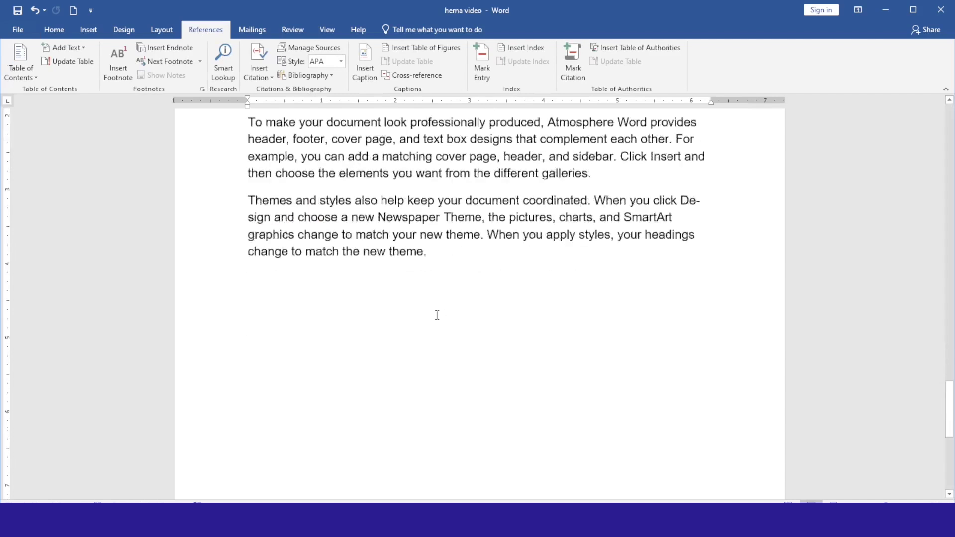
scroll(286, 417, up, 3)
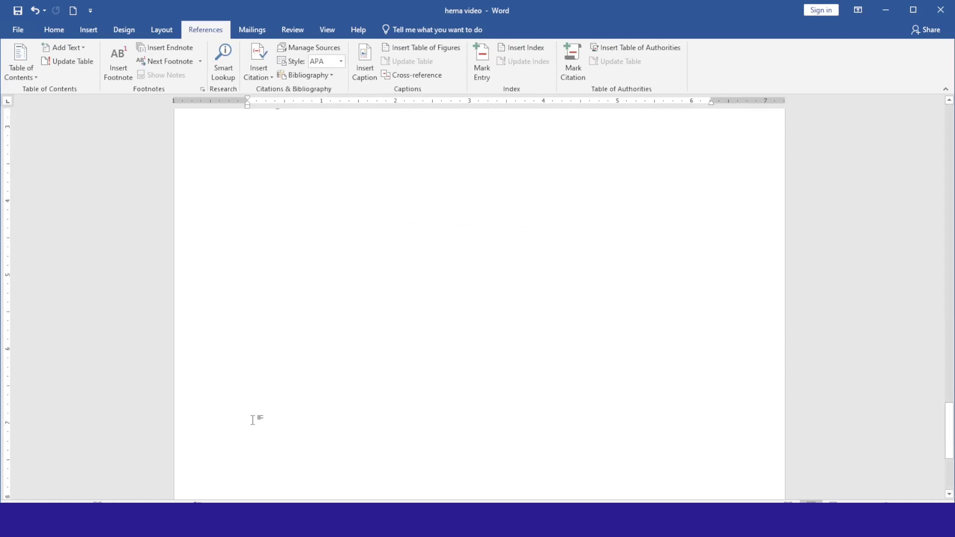
key(Return)
key(Return)
key(Return)
key(Return)
key(Return)
key(Return)
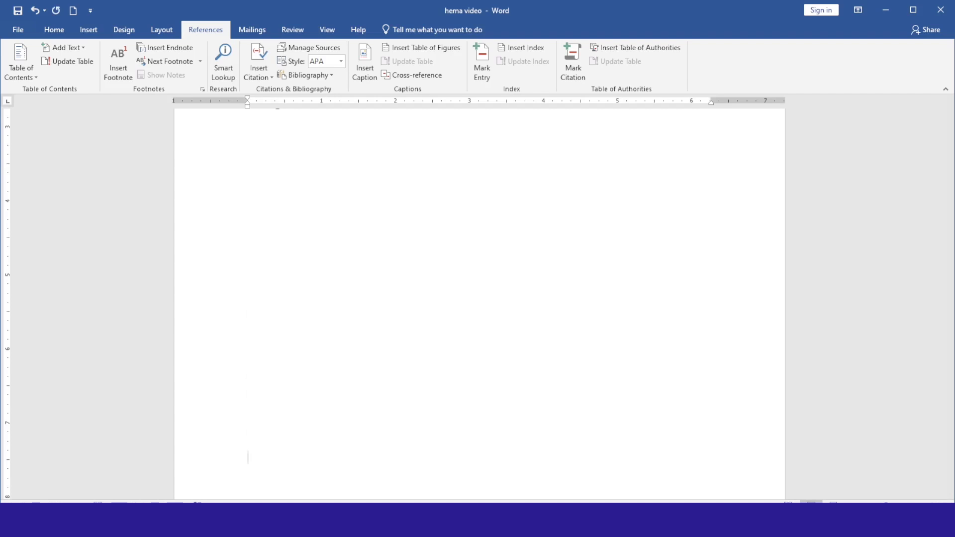
key(Return)
key(Return)
key(Return)
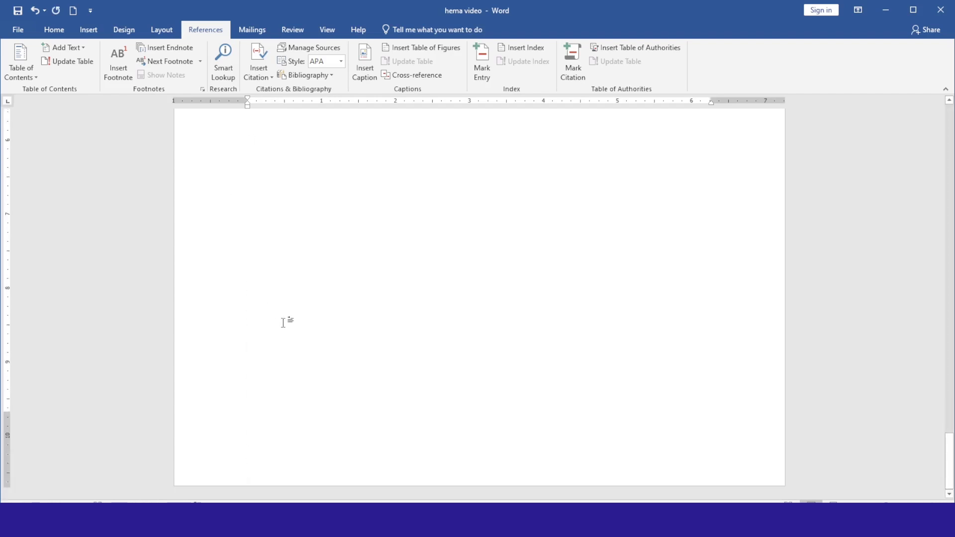
key(Return)
key(Return)
key(Return)
key(Return)
key(Return)
key(Return)
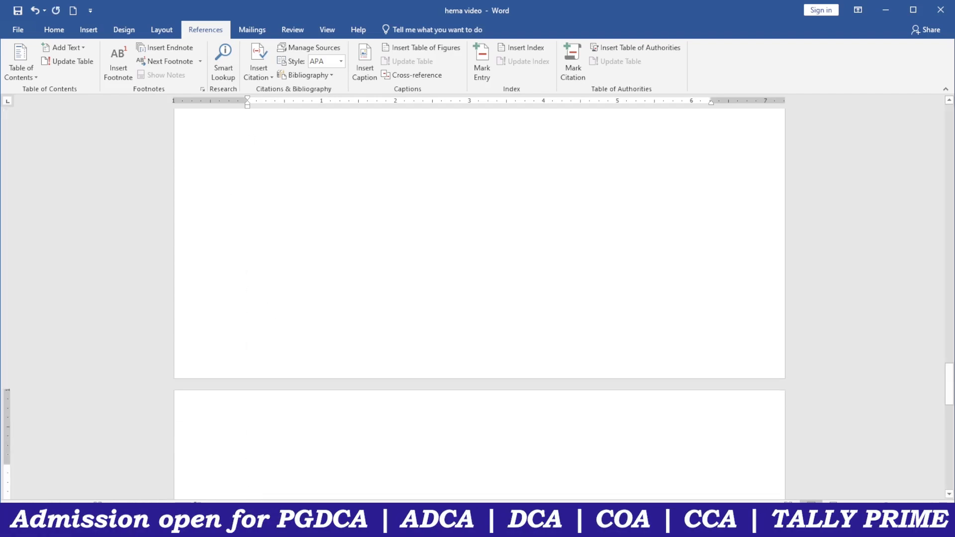
key(BackSpace)
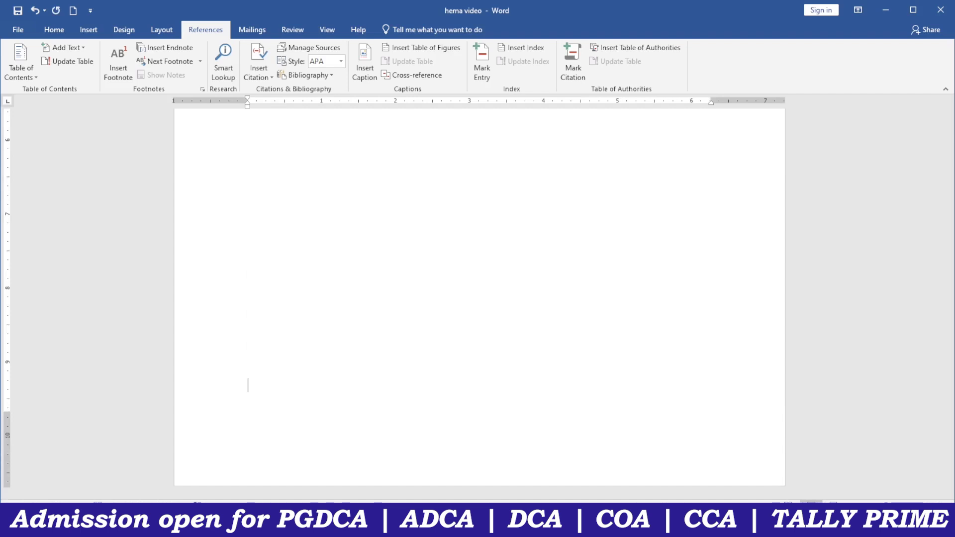
Step: Start inserting an index at the cursor, choose the Classic format and look through its sample layout
click(519, 48)
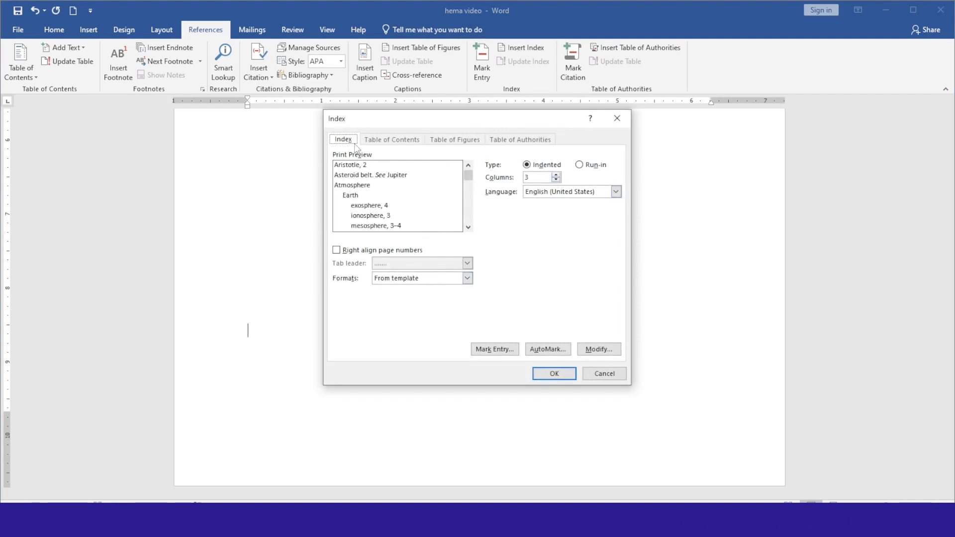
click(467, 278)
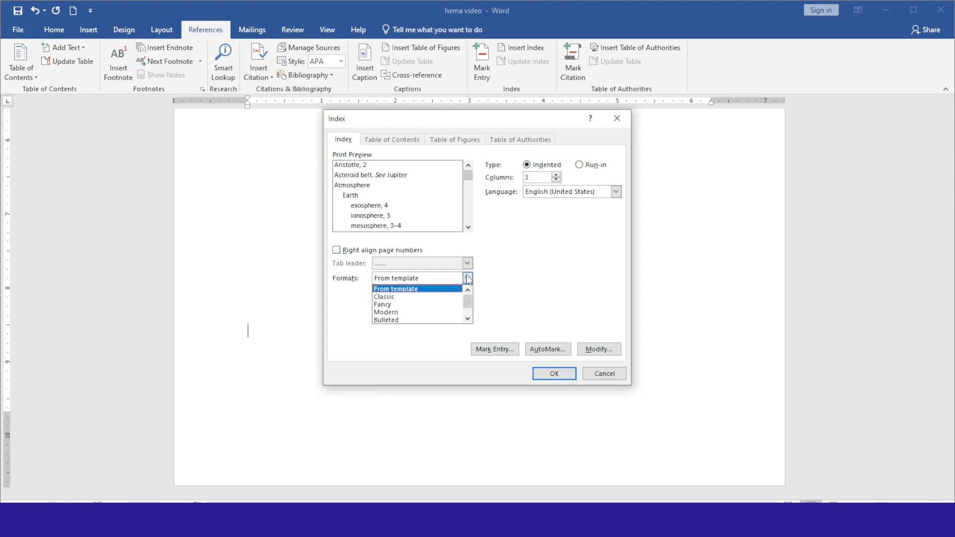
click(399, 297)
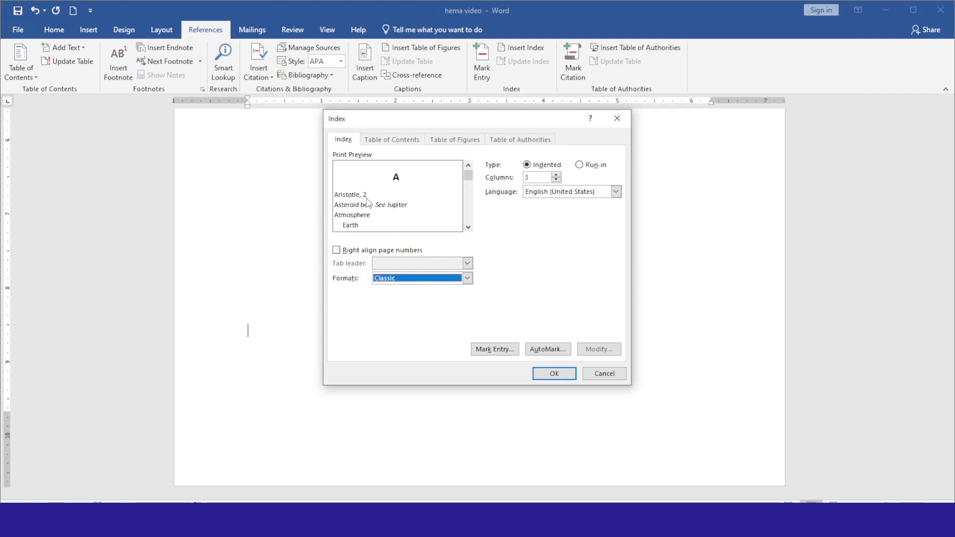
click(468, 228)
click(469, 228)
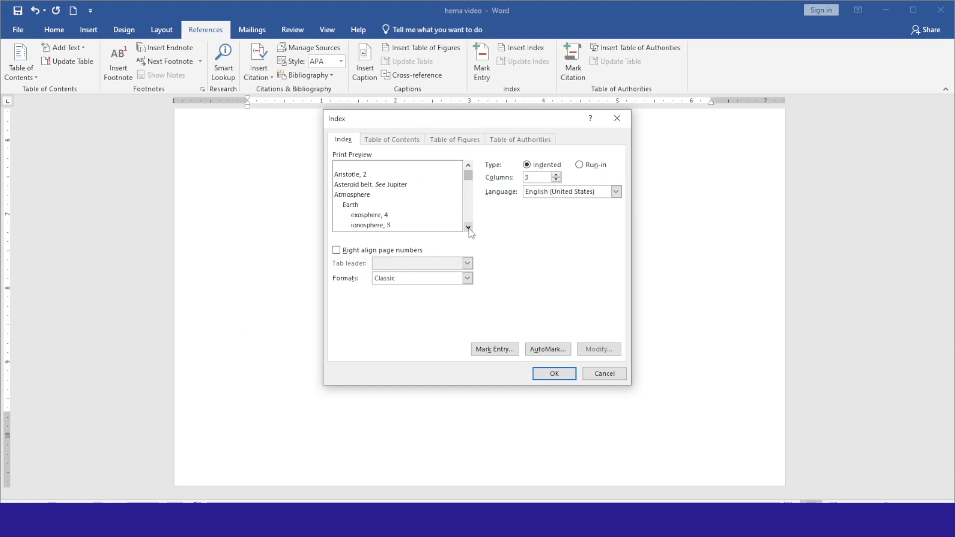
click(468, 228)
click(468, 227)
click(469, 228)
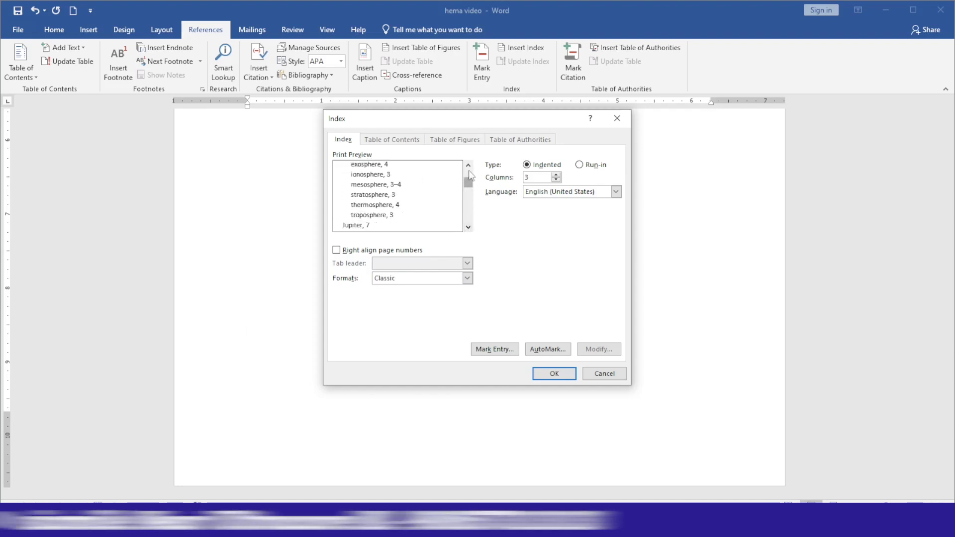
click(468, 166)
click(468, 166)
click(468, 167)
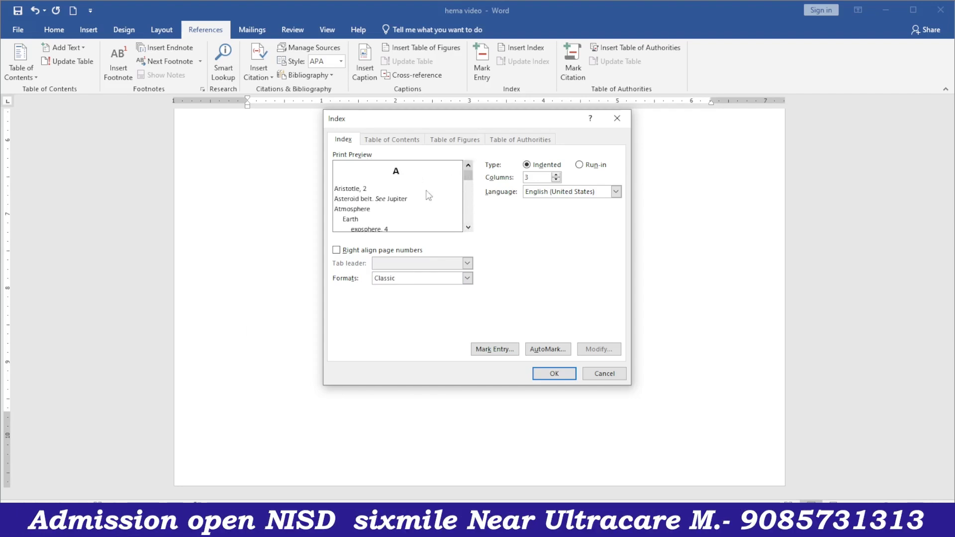
Step: Insert the index in one column with right-aligned page numbers and a dashed tab leader
click(337, 251)
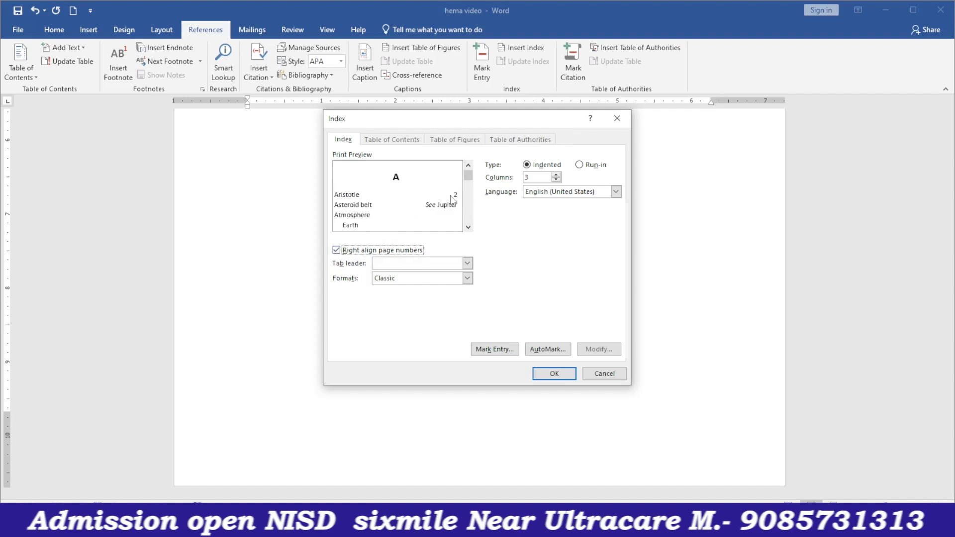
click(467, 263)
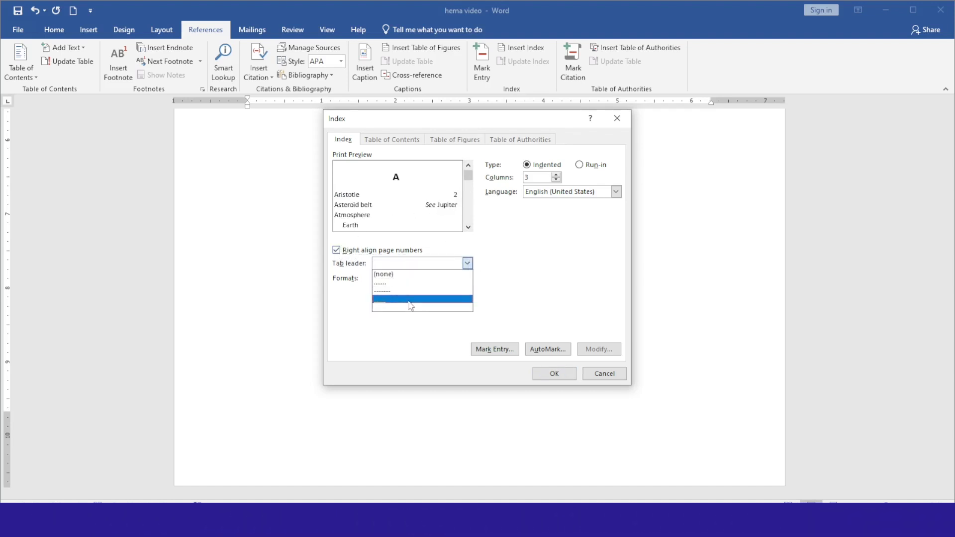
click(393, 292)
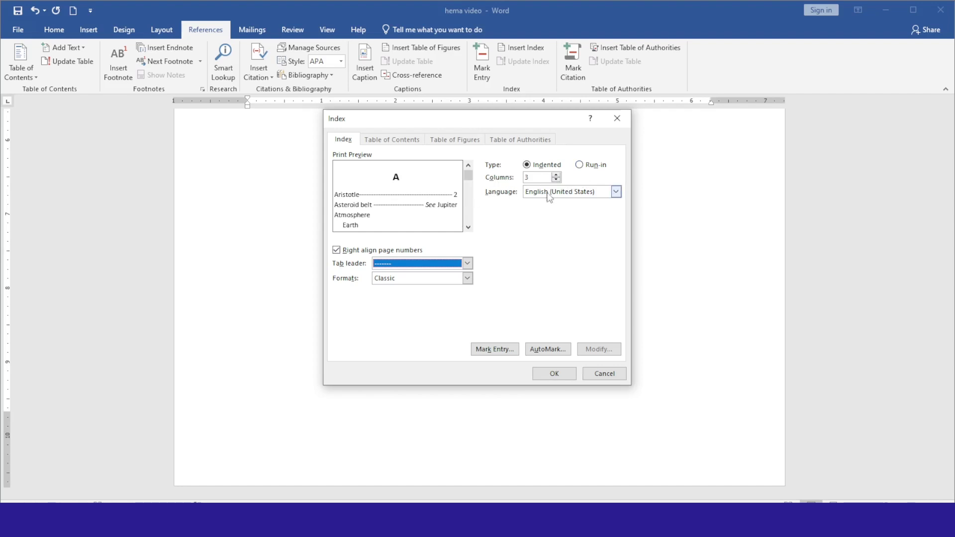
click(557, 181)
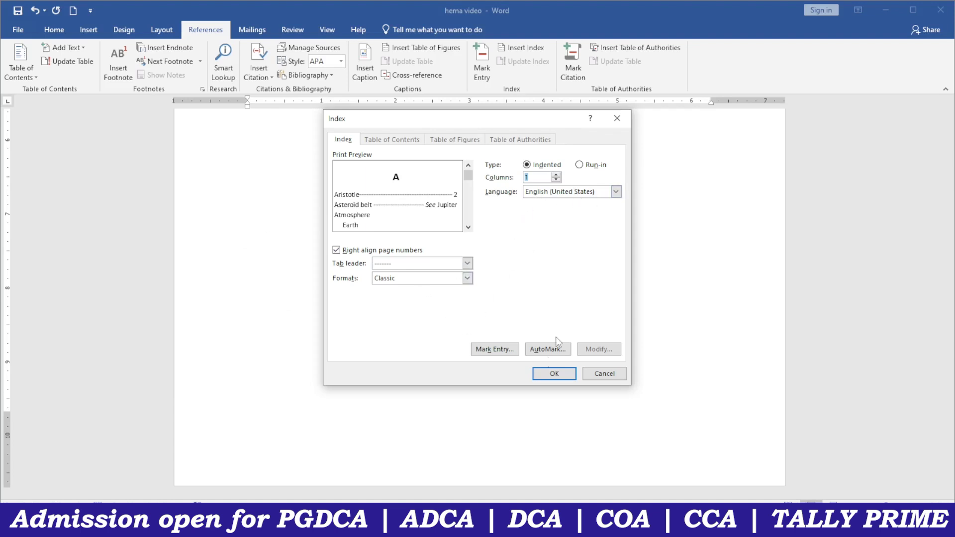
click(554, 374)
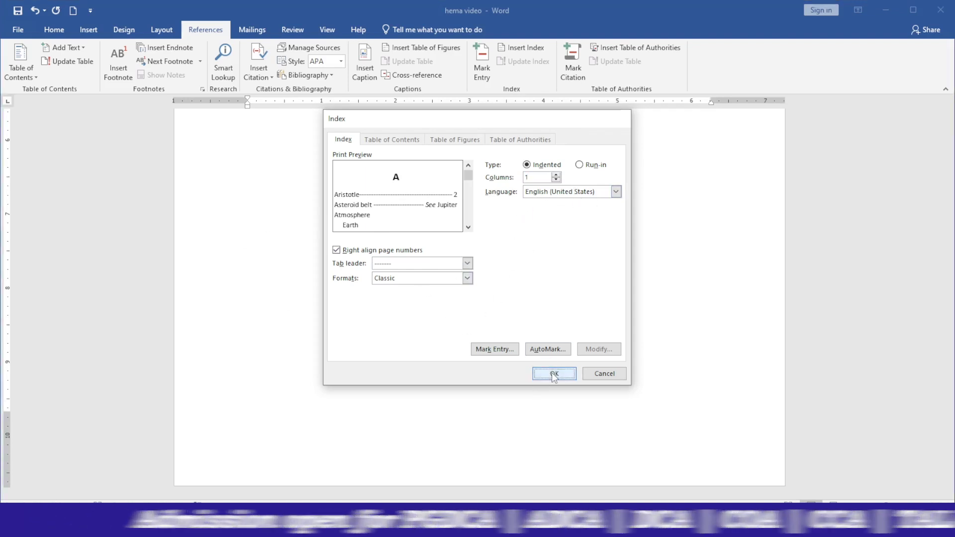
Step: Remove the T heading with the "Truth" and "Truth and Satyagraha" entries from the end of the inserted index
scroll(498, 370, down, 1)
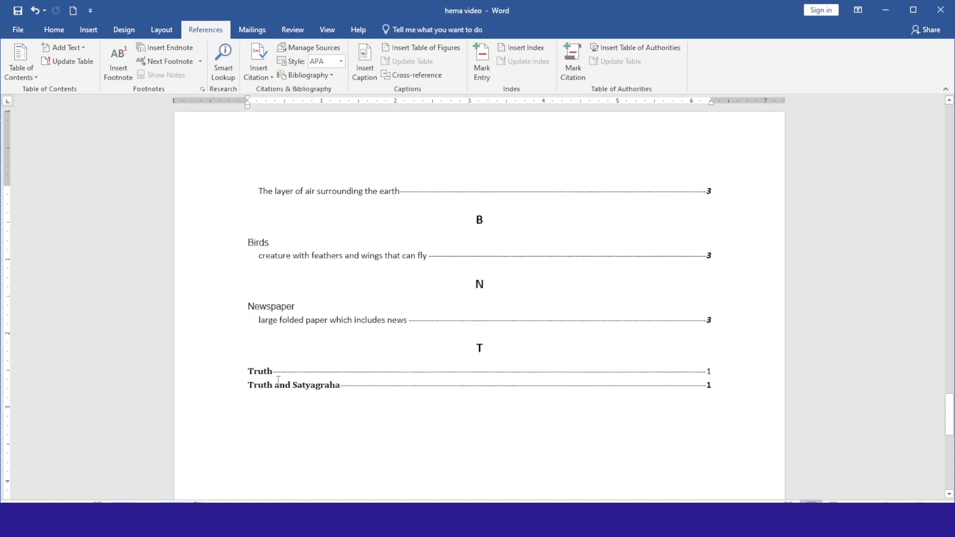
key(ctrl+z)
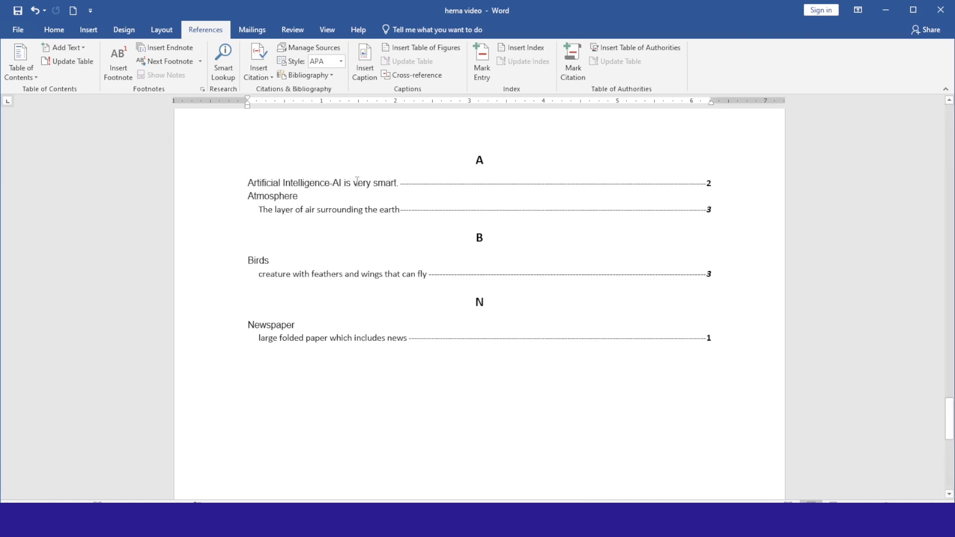
Step: Delete the "Artificial Intelligence-AI is very smart." entry with its page number from the A section of the index
click(326, 184)
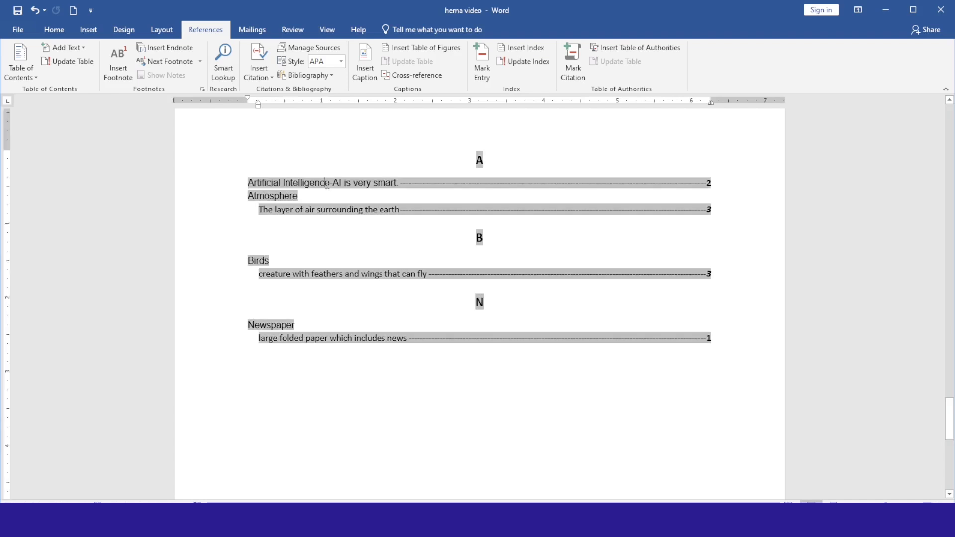
click(715, 180)
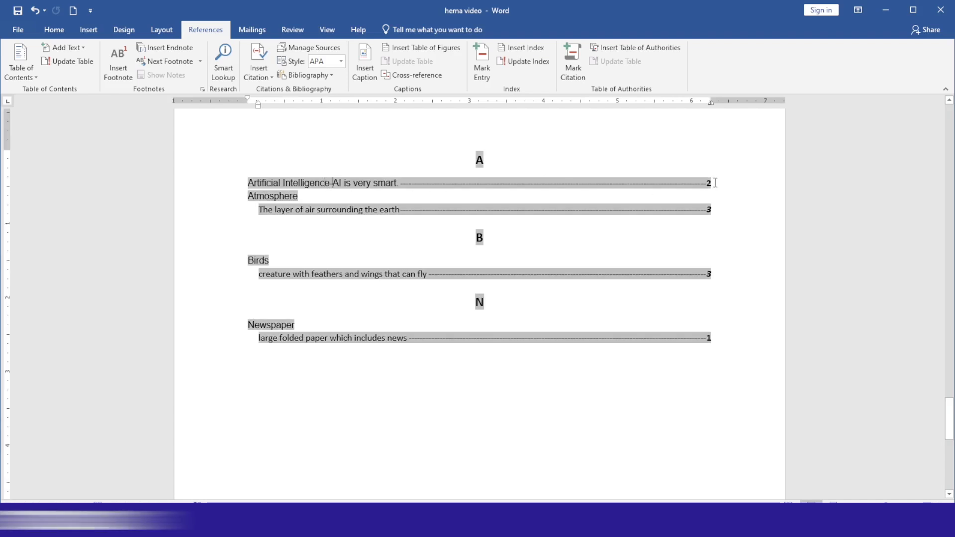
key(BackSpace)
key(BackSpace)
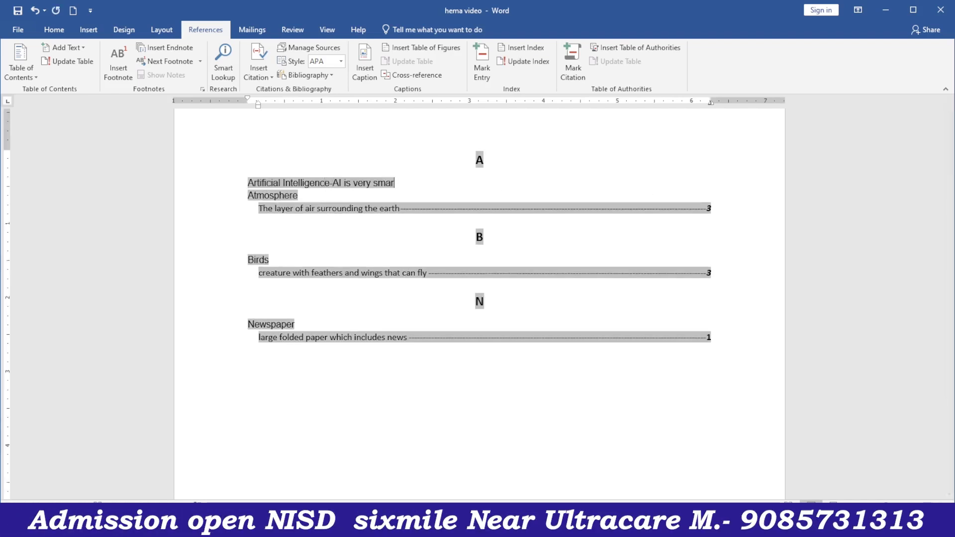
key(BackSpace)
key(BackSpace)
key(BackSpace)
key(BackSpace)
key(BackSpace)
key(BackSpace)
key(BackSpace)
key(BackSpace)
key(BackSpace)
key(BackSpace)
key(BackSpace)
key(BackSpace)
key(BackSpace)
key(BackSpace)
key(BackSpace)
key(BackSpace)
key(BackSpace)
key(BackSpace)
key(BackSpace)
key(BackSpace)
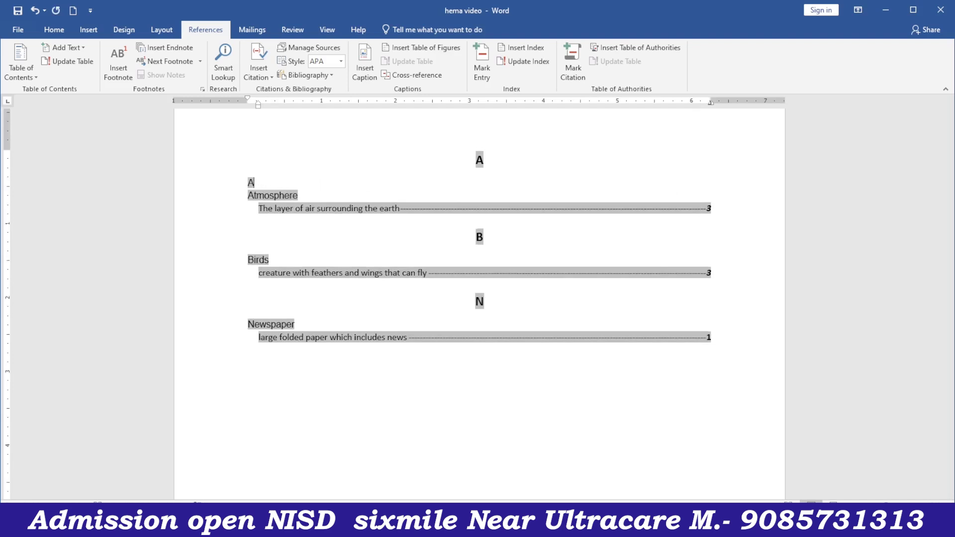
key(BackSpace)
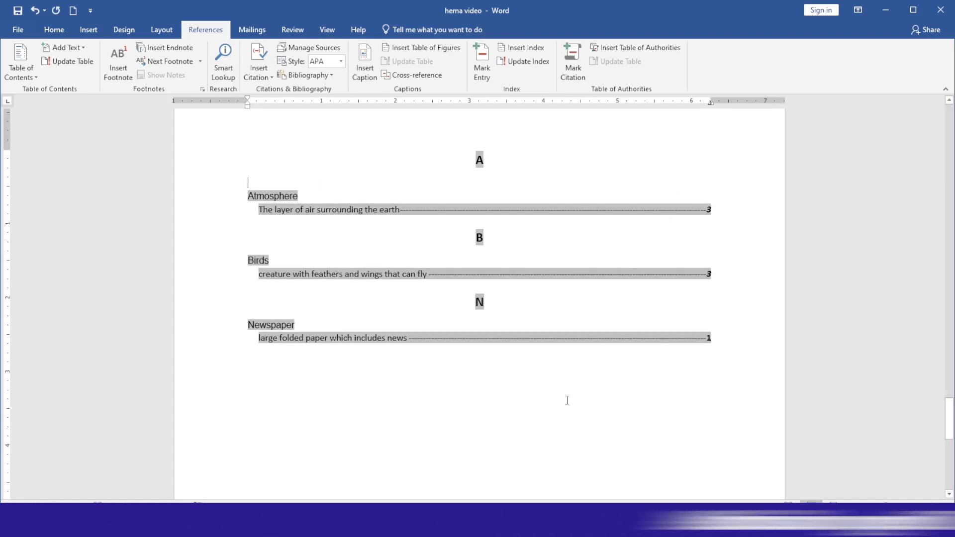
click(567, 401)
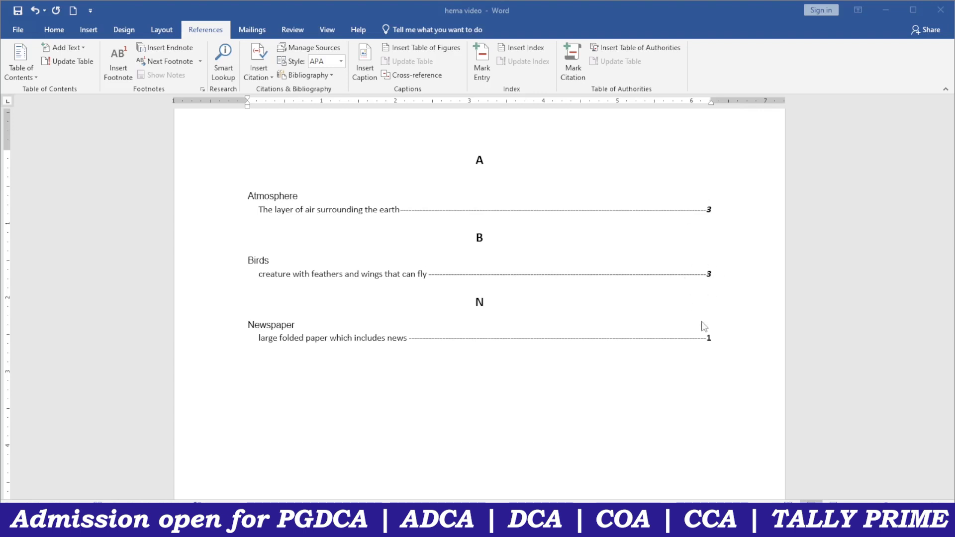
Step: Look over the index page, and read through the sample paragraphs under the Birds and Animals headings
scroll(381, 327, up, 10)
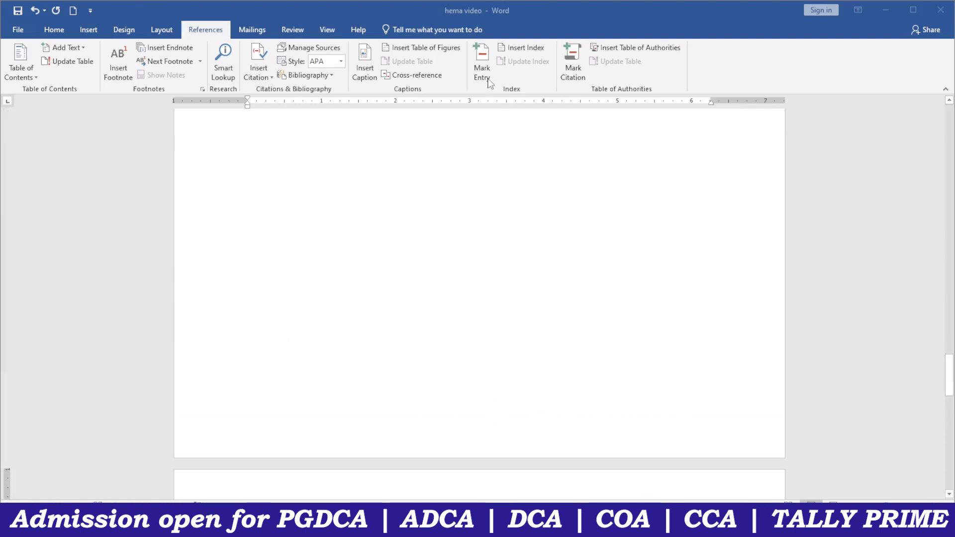
scroll(507, 277, down, 3)
scroll(420, 377, down, 3)
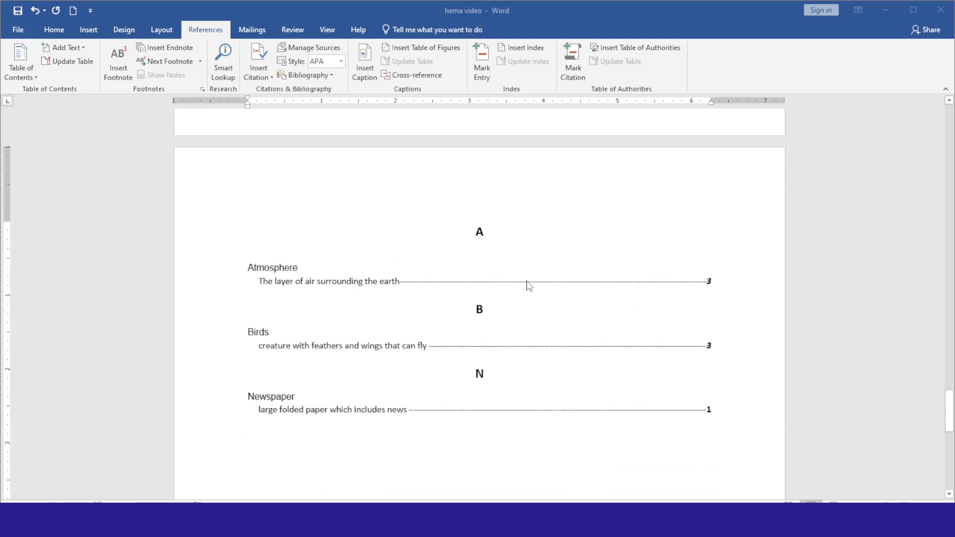
scroll(354, 305, down, 1)
scroll(365, 295, up, 1)
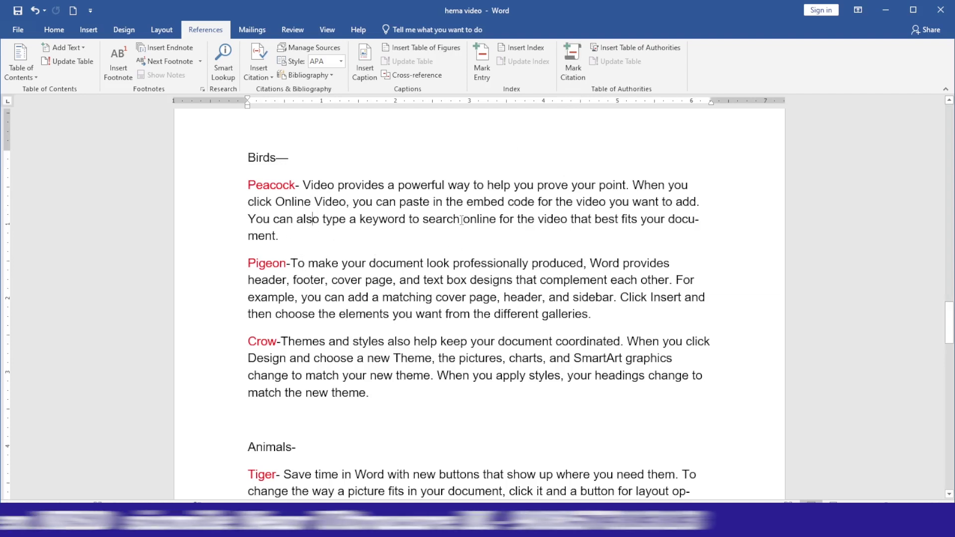
scroll(460, 220, down, 1)
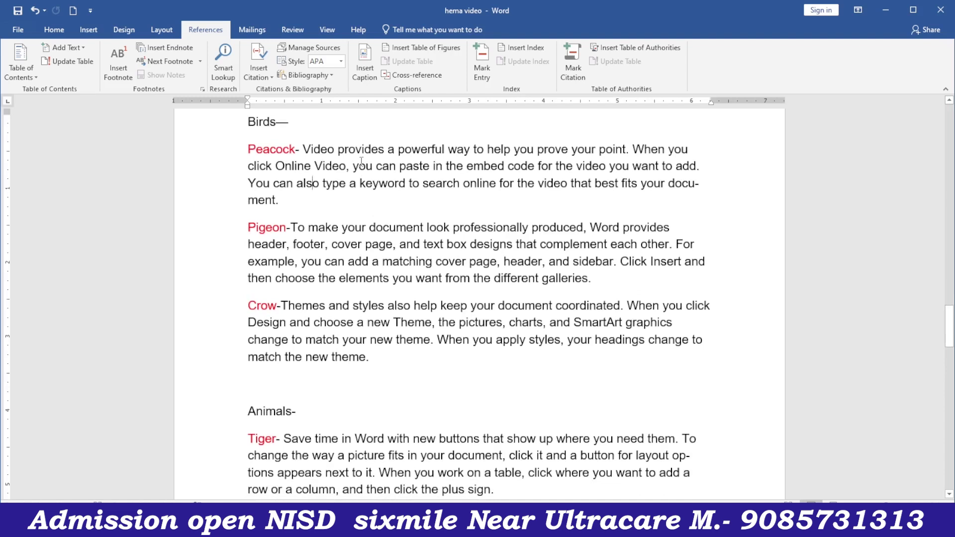
scroll(331, 196, up, 1)
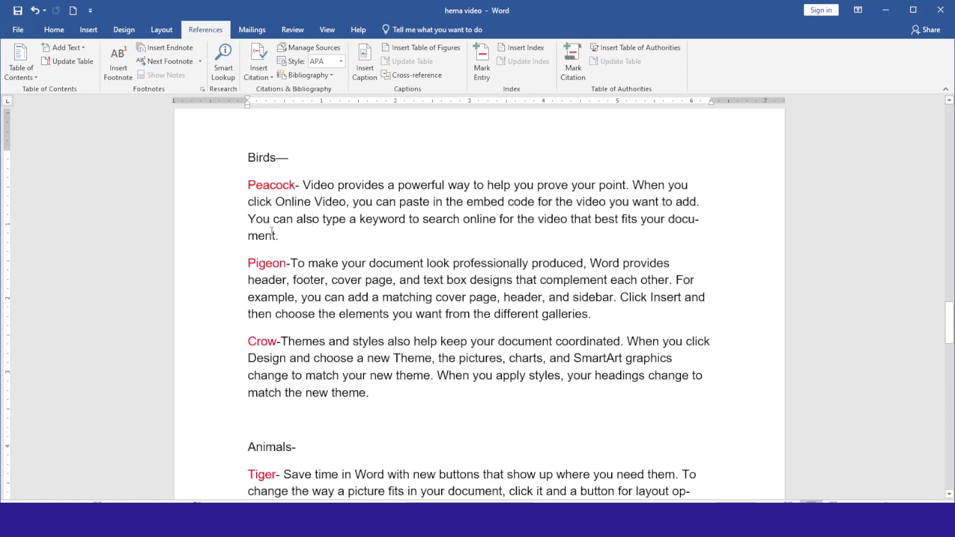
scroll(272, 232, down, 2)
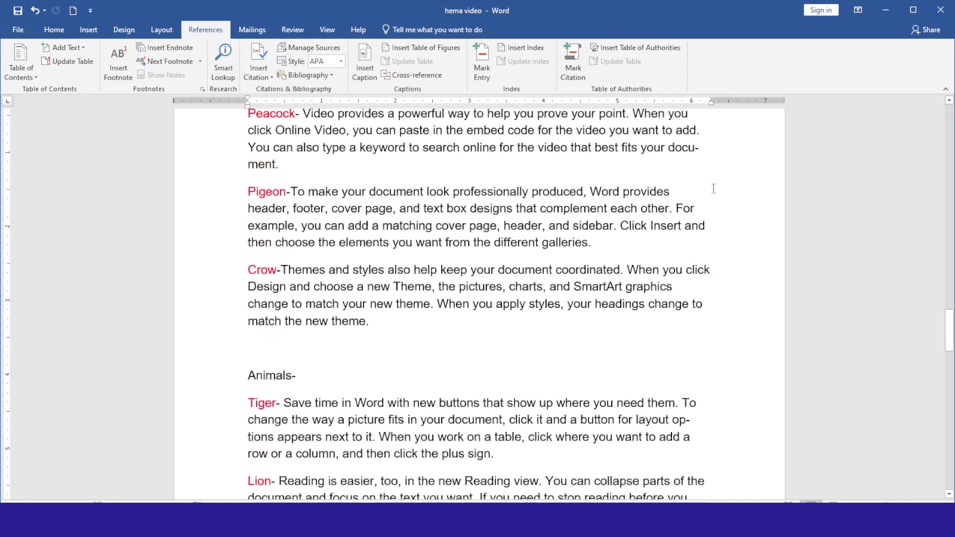
scroll(585, 235, up, 2)
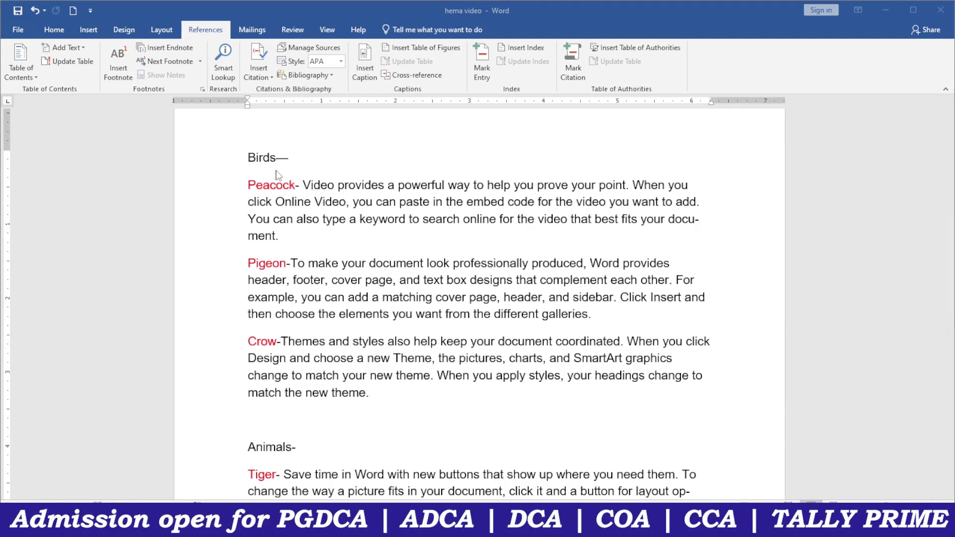
scroll(286, 199, down, 5)
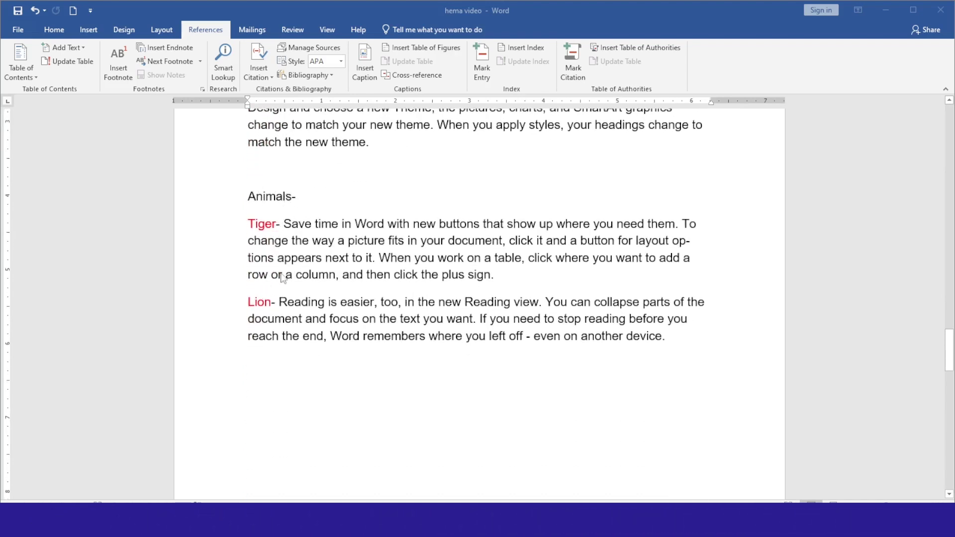
scroll(282, 278, up, 5)
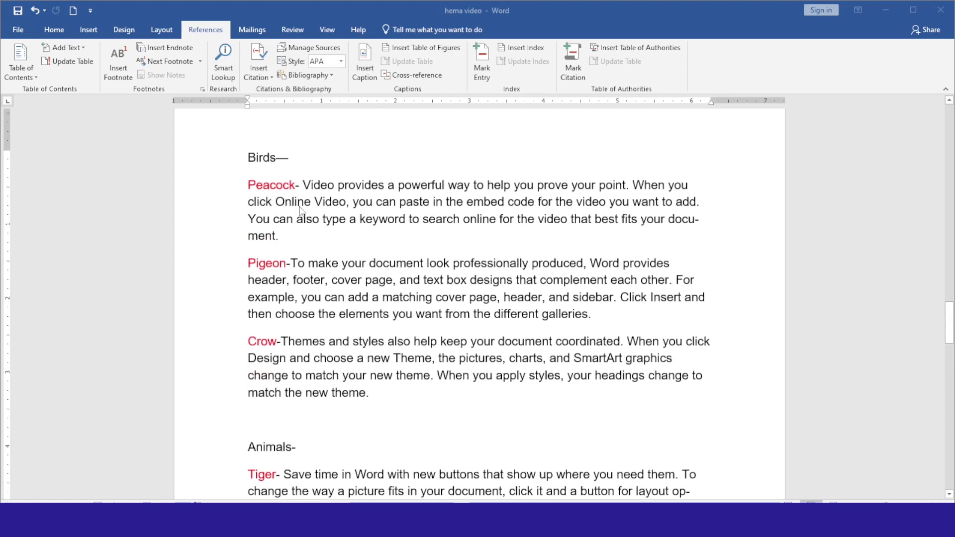
Step: Start marking the red word "Peacock" as a citation, look through the available categories and choose category 8
double_click(264, 188)
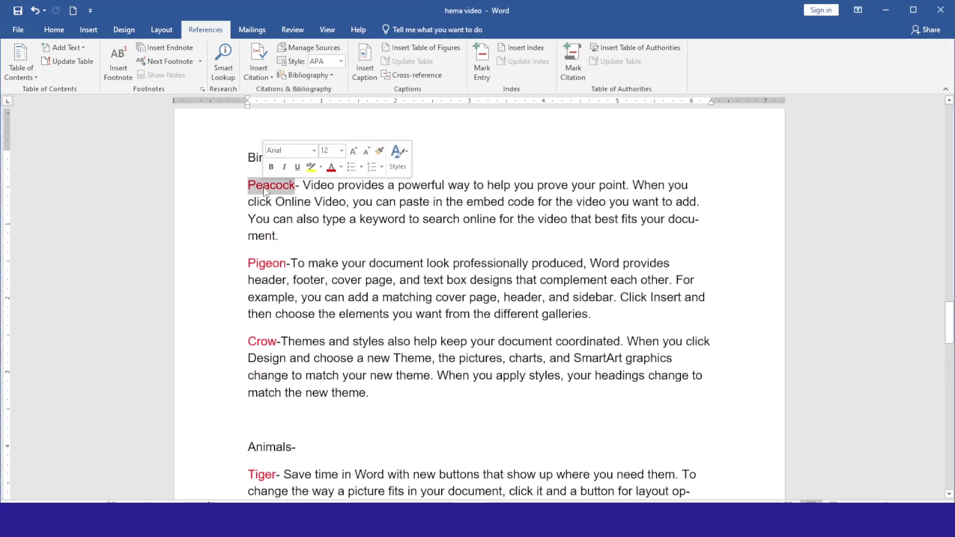
click(573, 70)
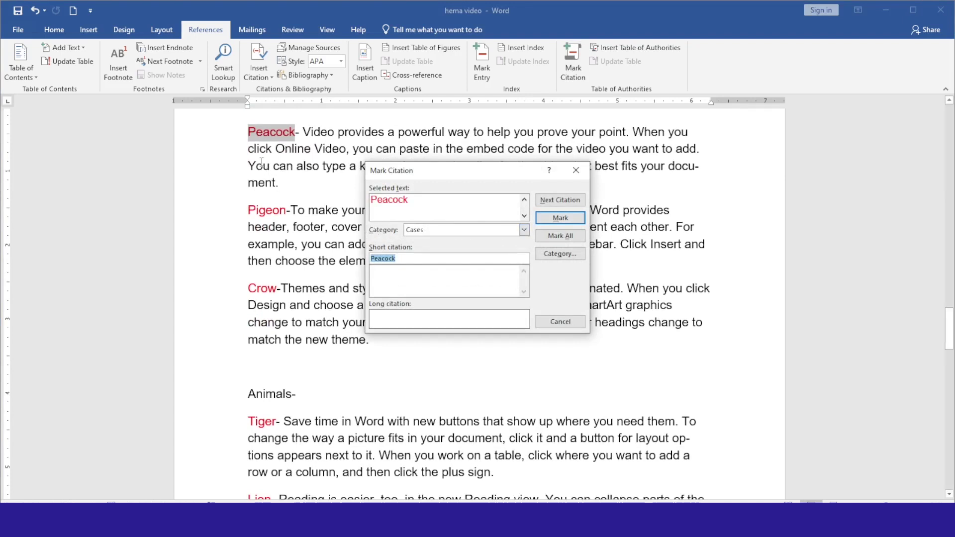
click(524, 230)
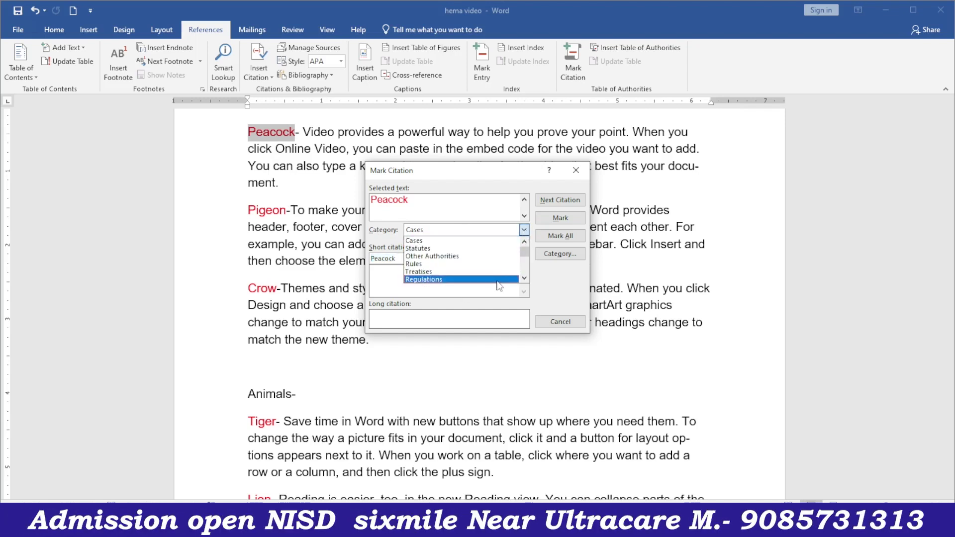
click(524, 278)
click(524, 277)
click(525, 277)
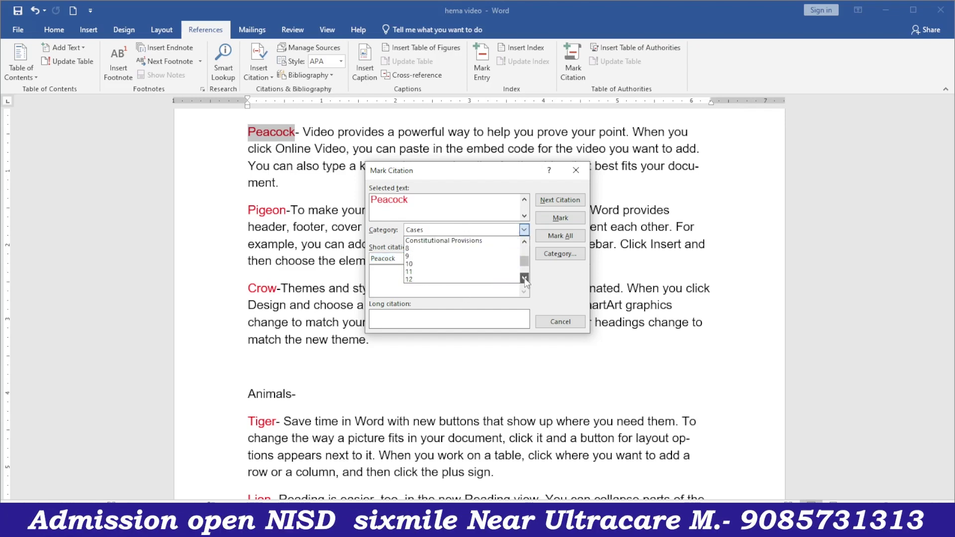
click(525, 242)
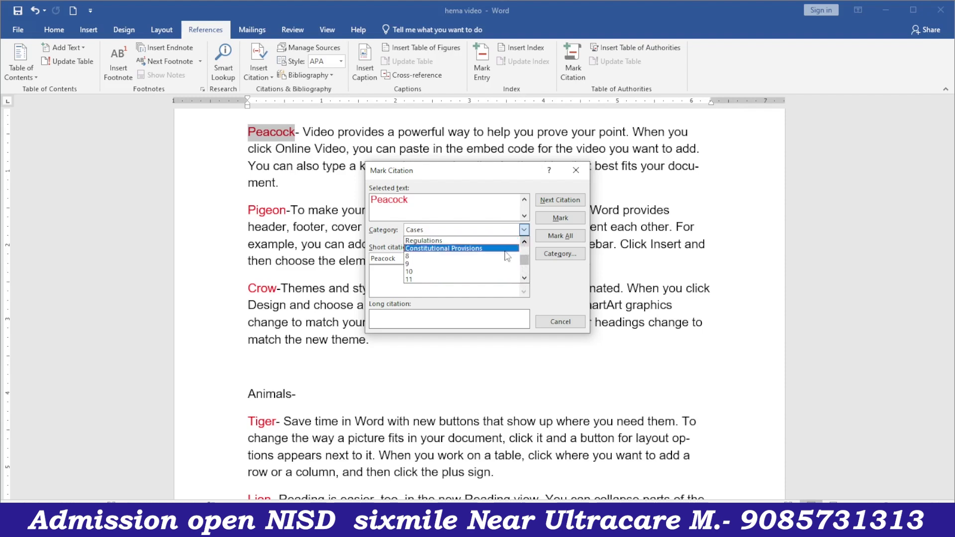
click(417, 256)
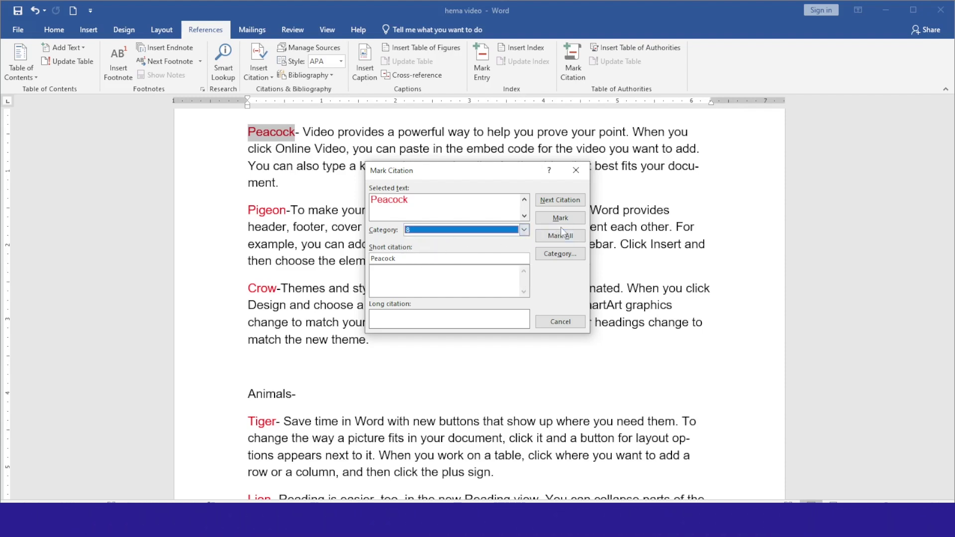
Step: Rename citation category 8 to "birds" and mark the Peacock citation in it
click(558, 256)
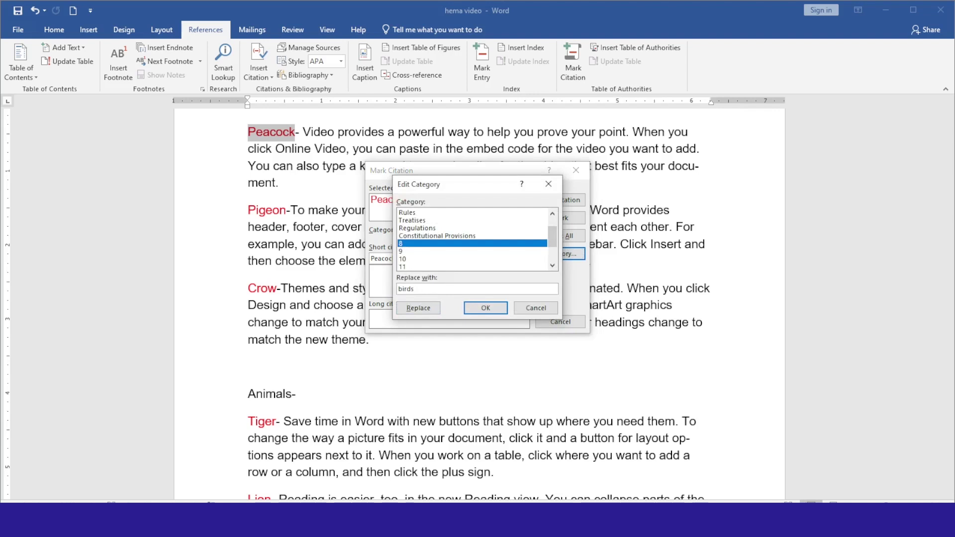
click(418, 308)
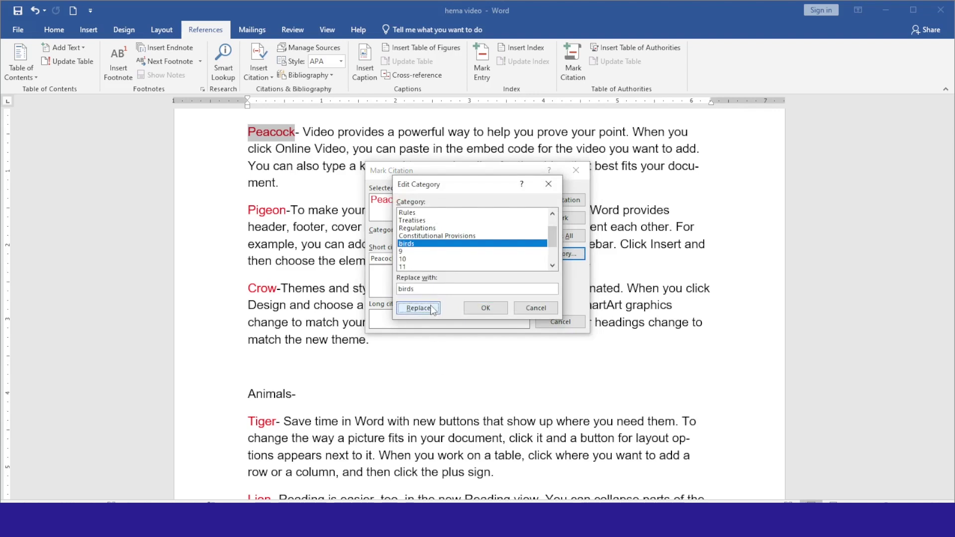
click(490, 308)
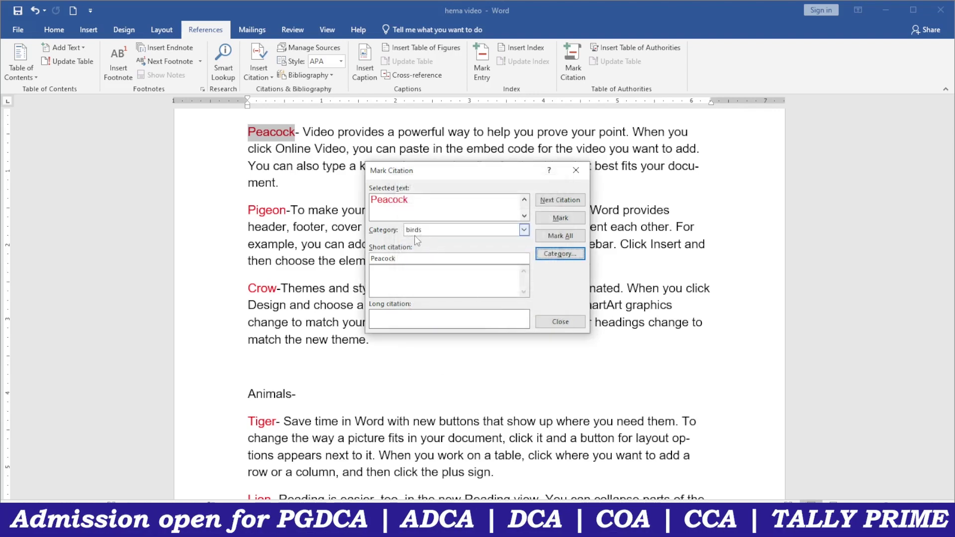
click(565, 218)
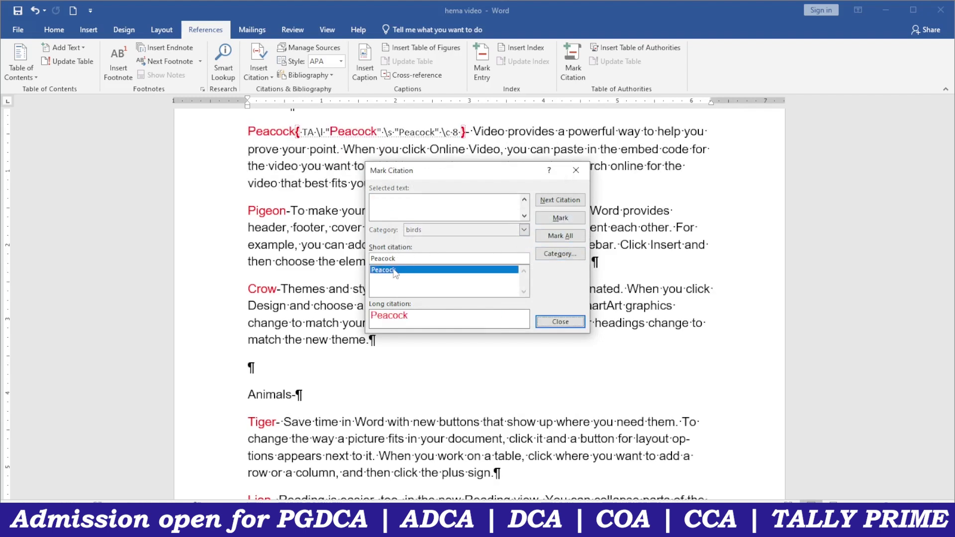
Step: Mark the words "Pigeon" and "Crow" under the Birds heading as citations in the birds category
click(266, 213)
double_click(267, 213)
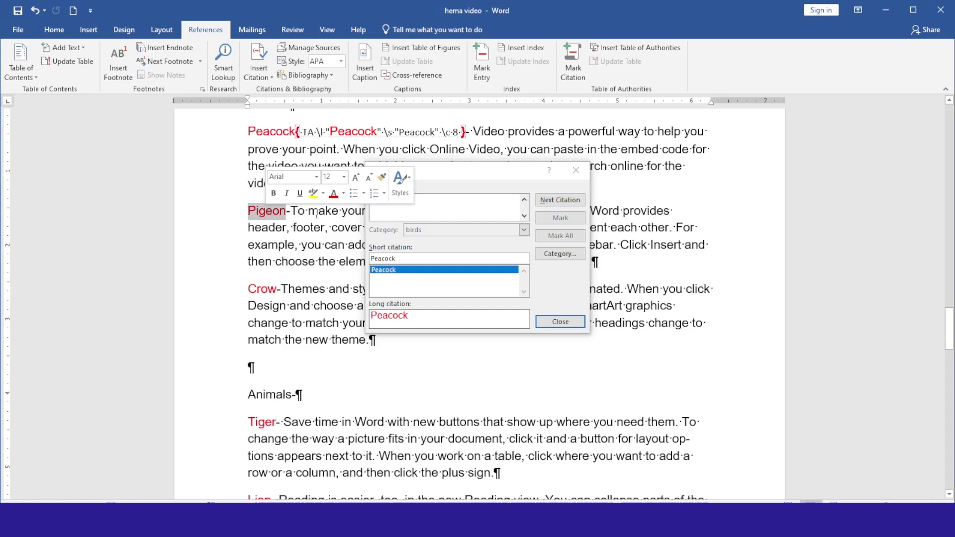
click(429, 208)
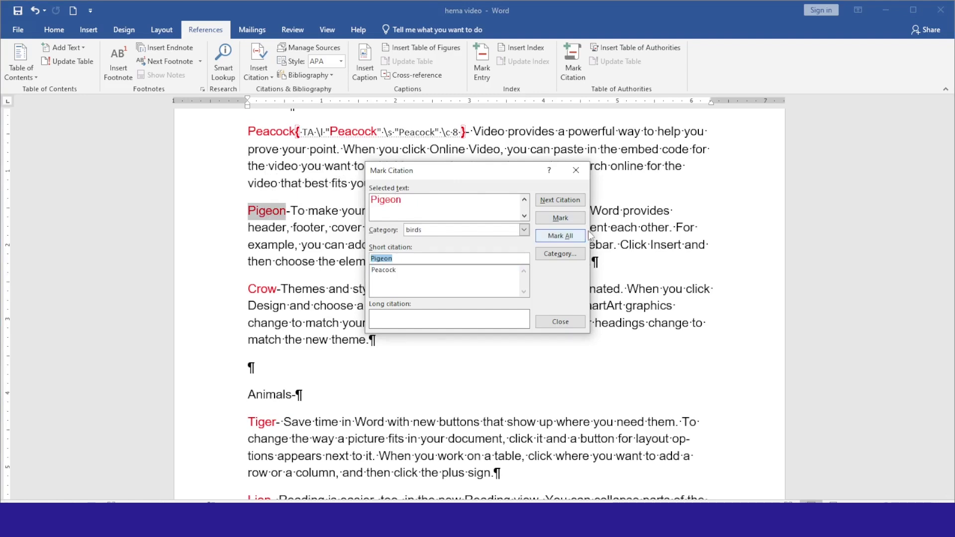
click(560, 218)
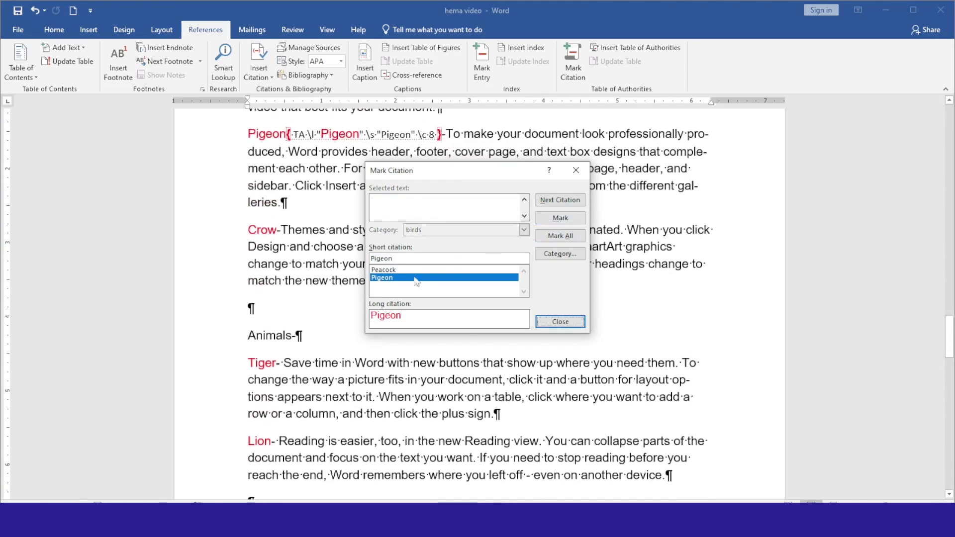
double_click(263, 230)
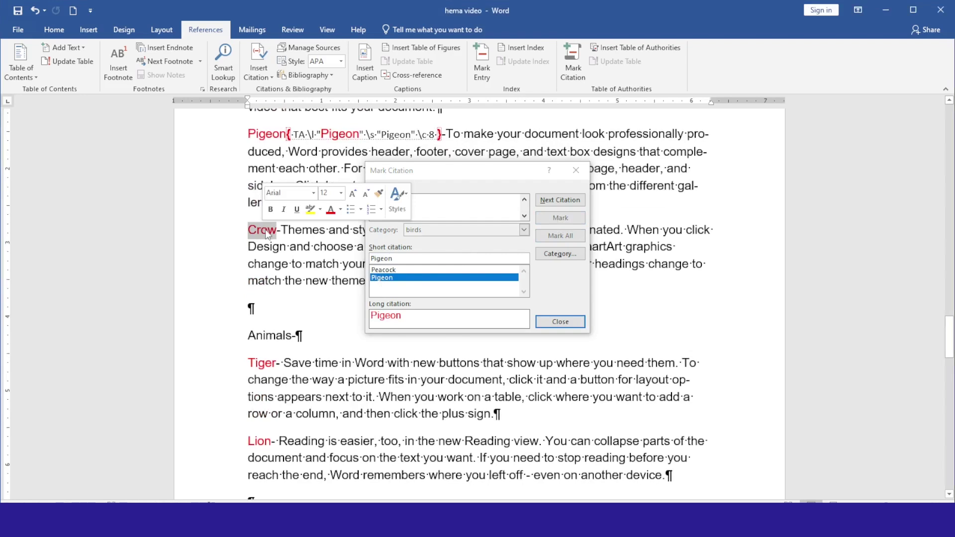
click(460, 205)
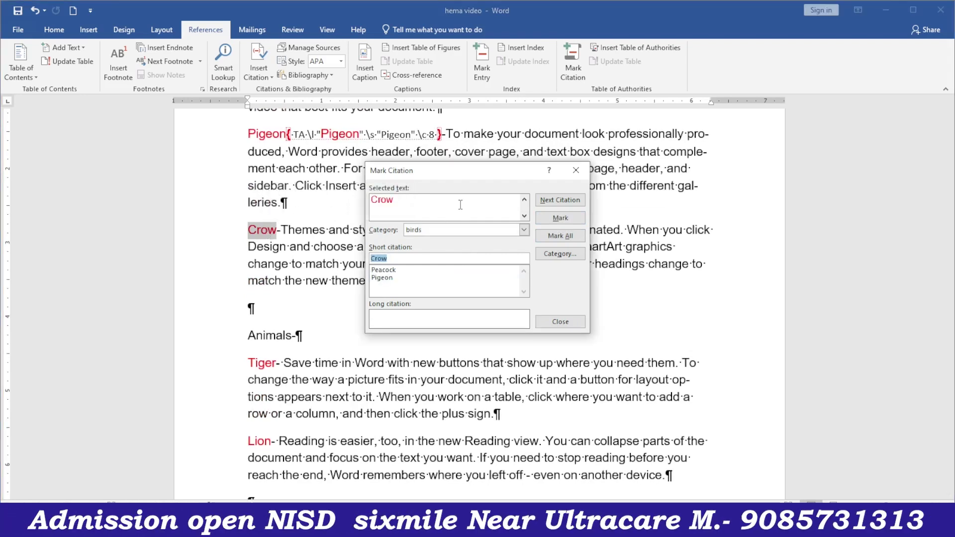
click(561, 219)
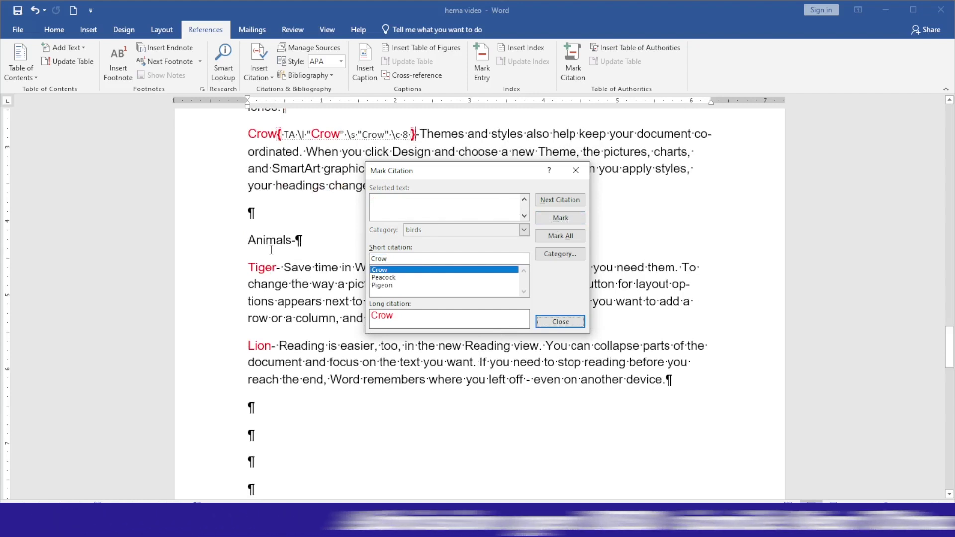
Step: Rename citation category 9 to "animals"
click(555, 256)
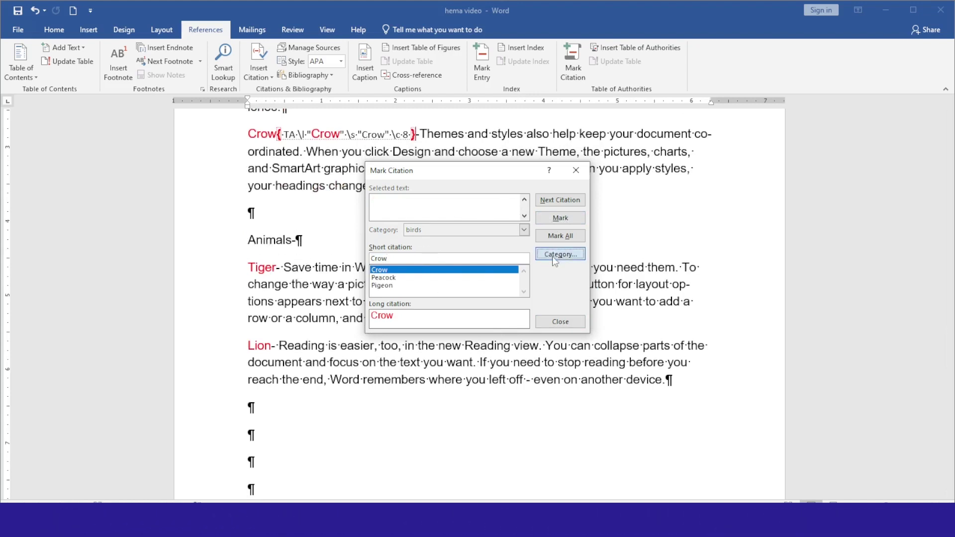
click(437, 251)
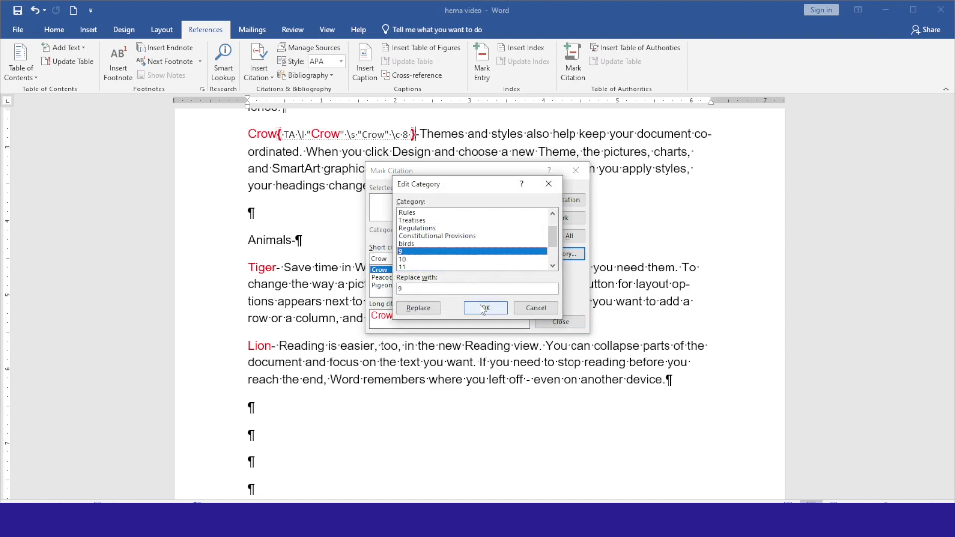
click(418, 289)
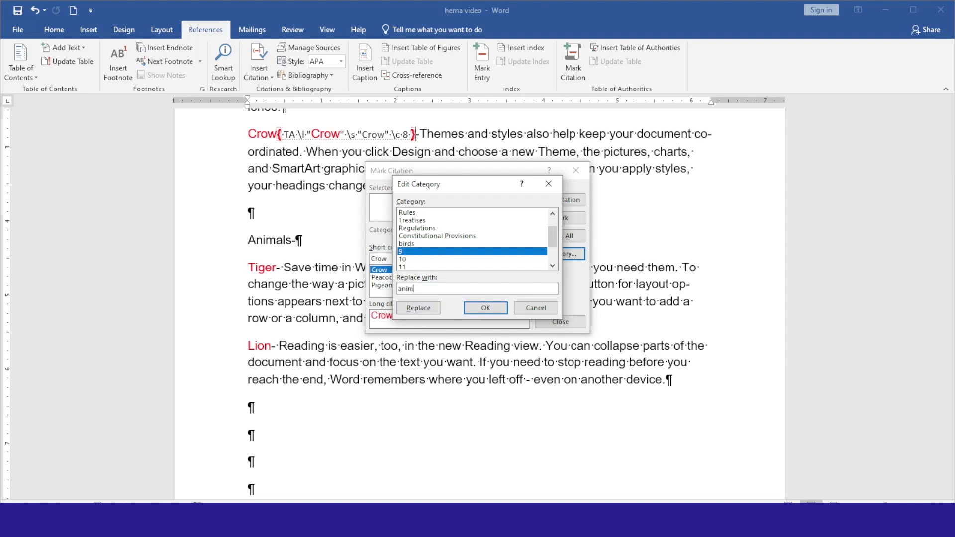
text(animals)
click(431, 308)
click(478, 309)
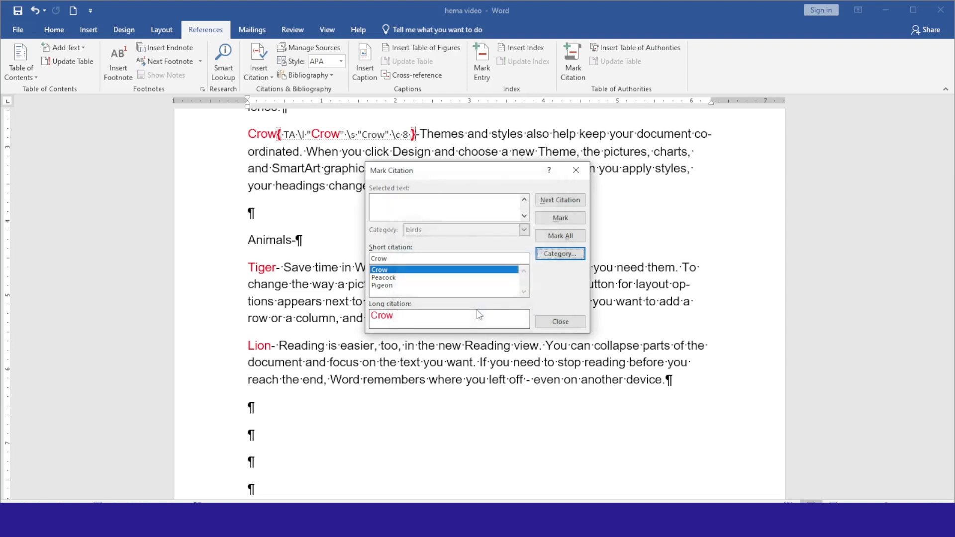
Step: Mark the red word "Tiger" under the Animals heading as a citation in the animals category
double_click(255, 270)
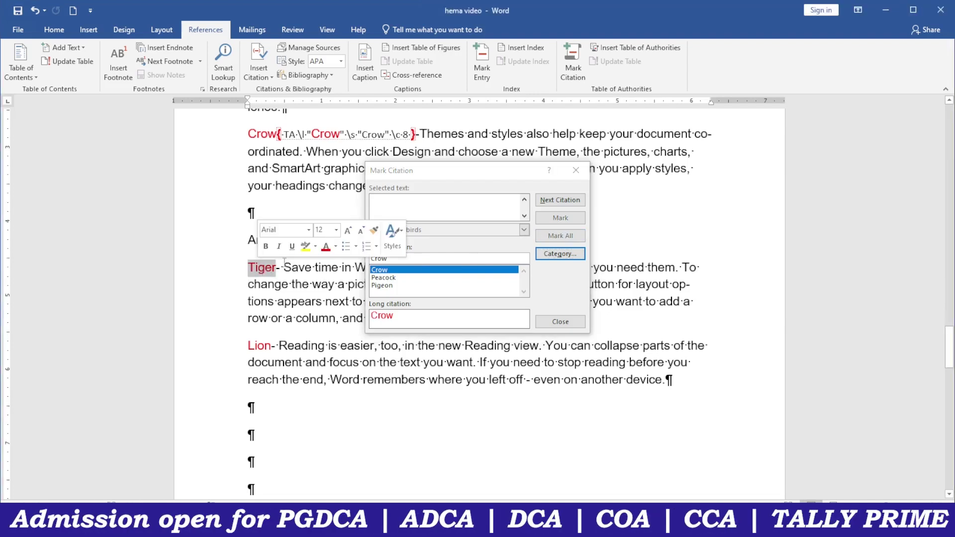
click(466, 205)
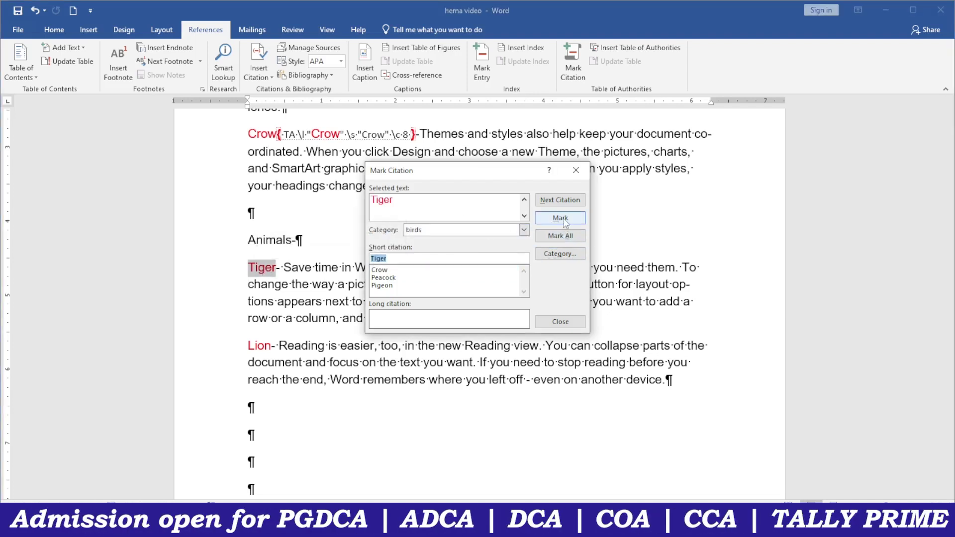
click(524, 230)
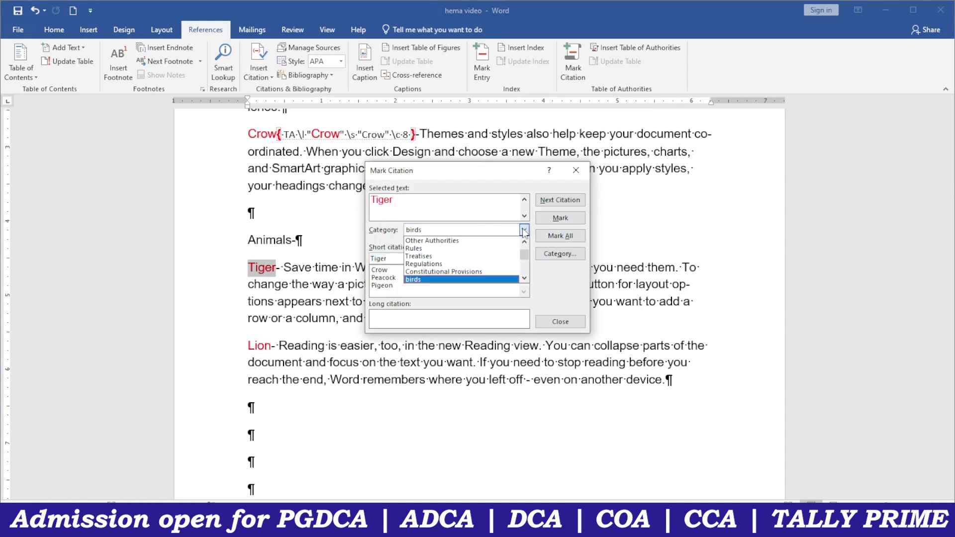
scroll(444, 269, down, 1)
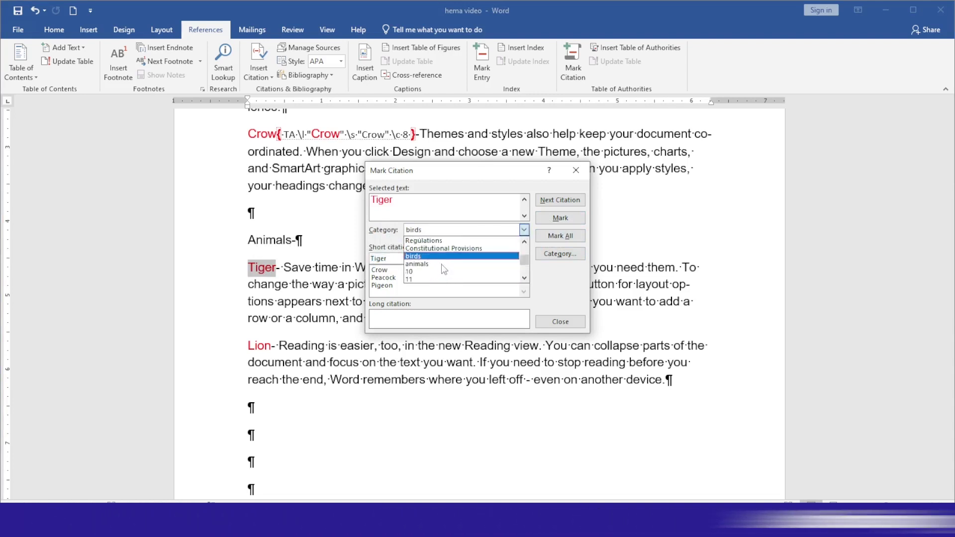
click(442, 264)
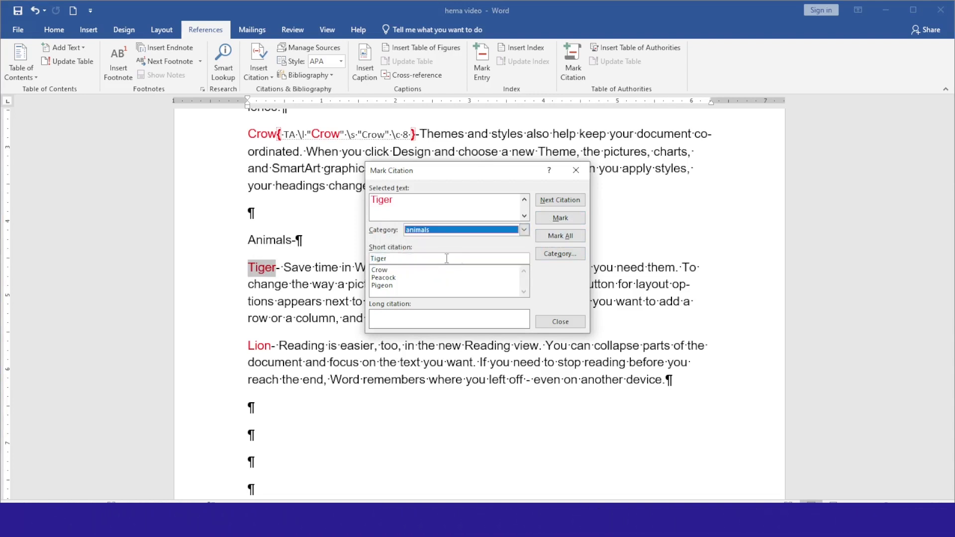
click(567, 220)
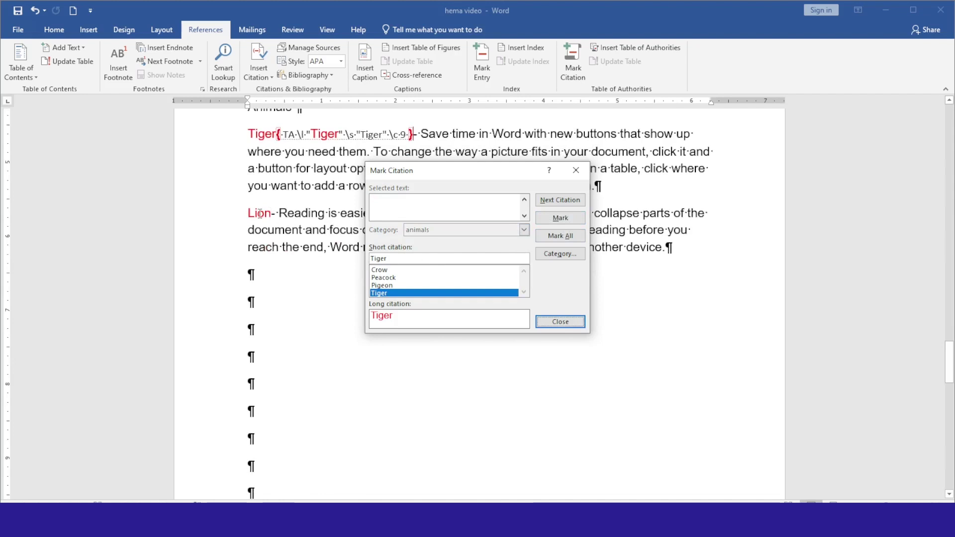
Step: Mark the red word "Lion" as a citation in the animals category and finish marking citations
double_click(260, 214)
click(481, 205)
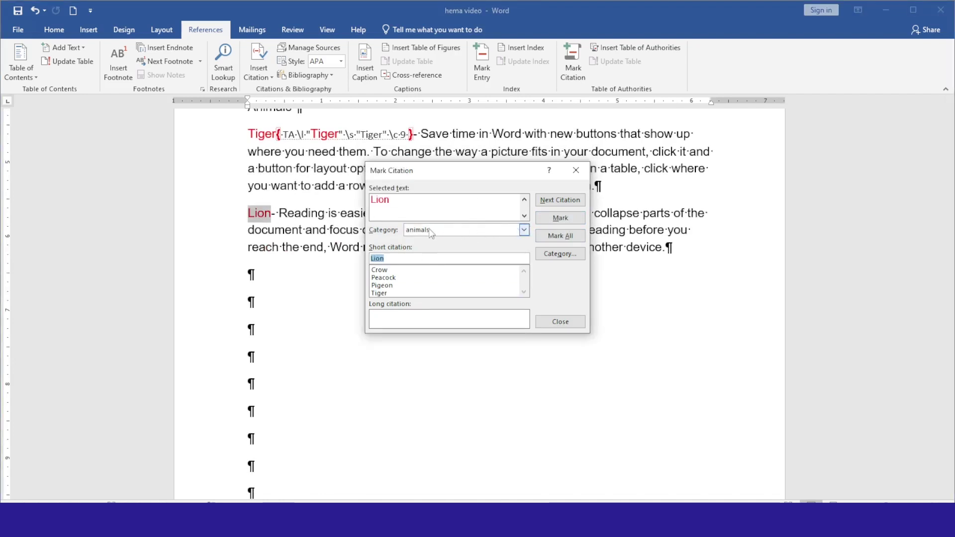
click(564, 219)
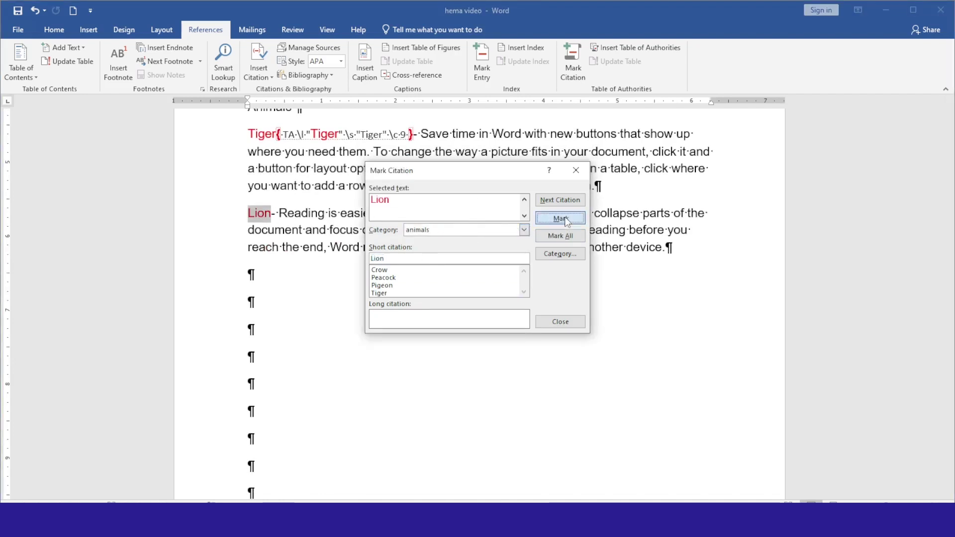
click(560, 322)
Step: Hide the formatting marks and citation field codes, and review the Birds and Animals text
scroll(487, 288, up, 6)
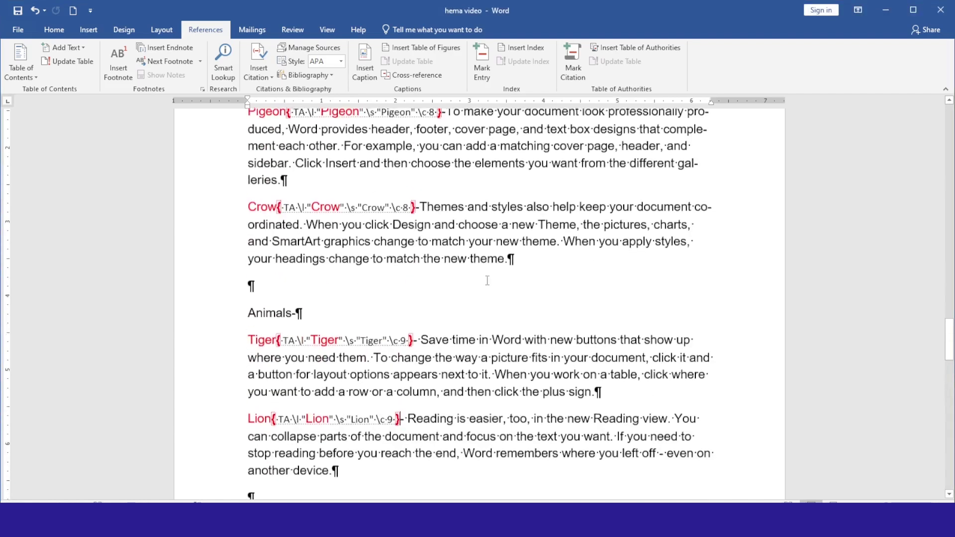
click(52, 30)
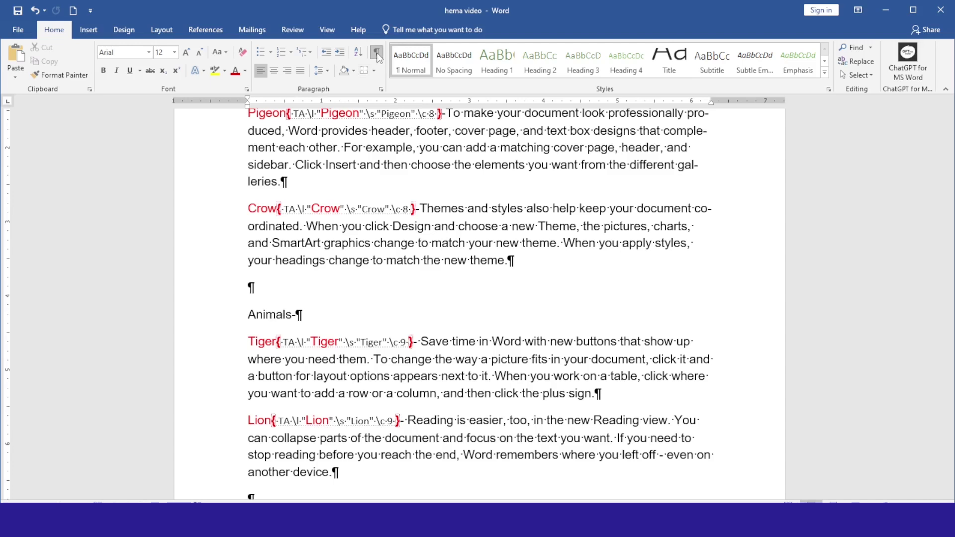
click(377, 52)
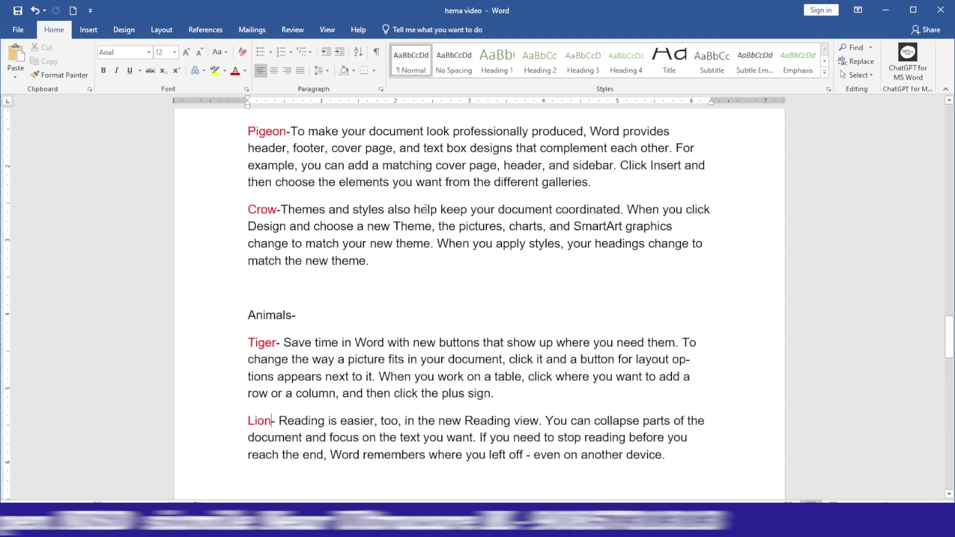
scroll(425, 209, up, 3)
scroll(403, 237, down, 1)
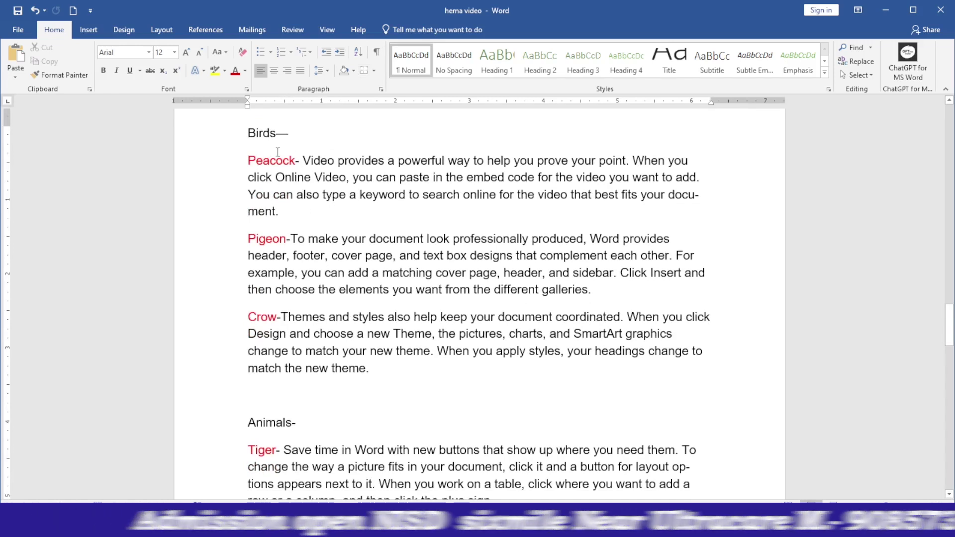
Step: Start a table of authorities in the blank space below the Animals text and choose the birds category
click(206, 29)
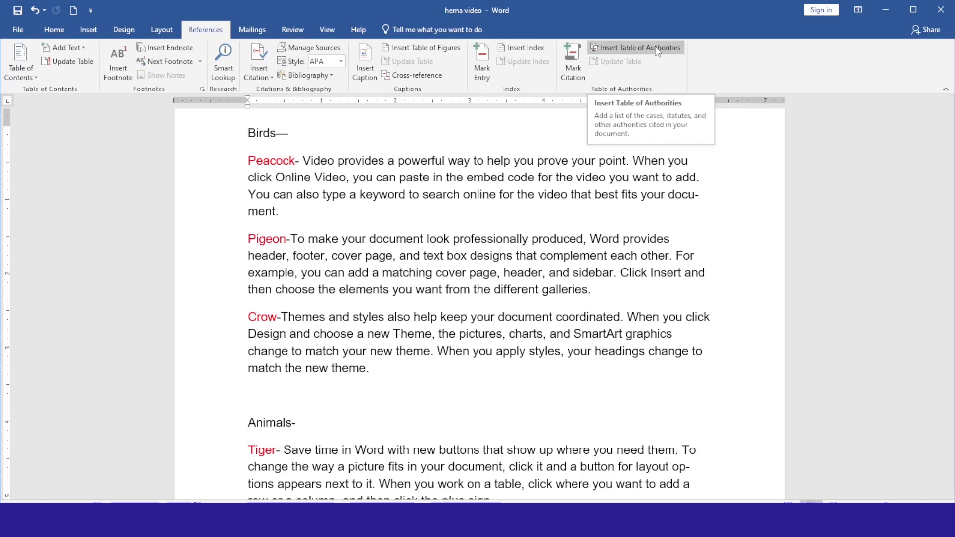
scroll(395, 298, down, 10)
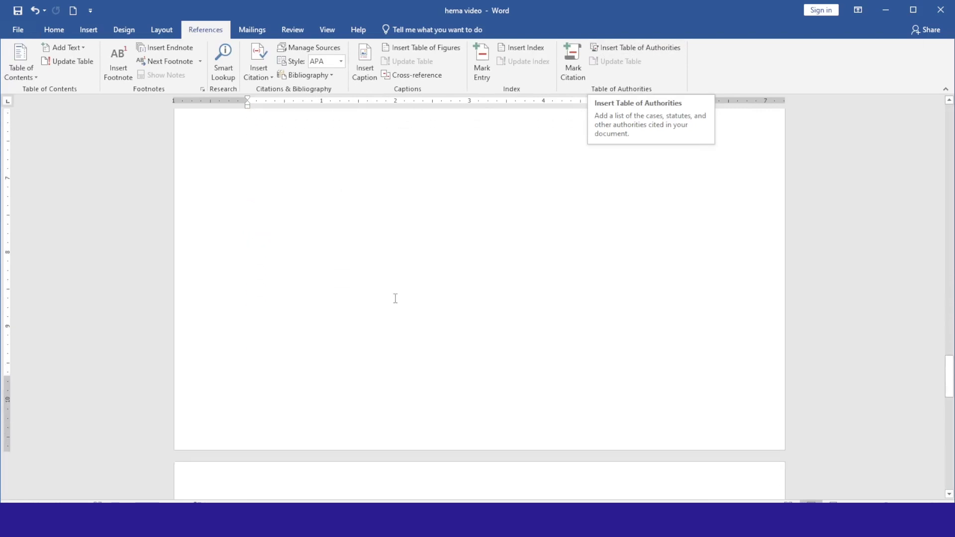
drag(256, 159, 268, 173)
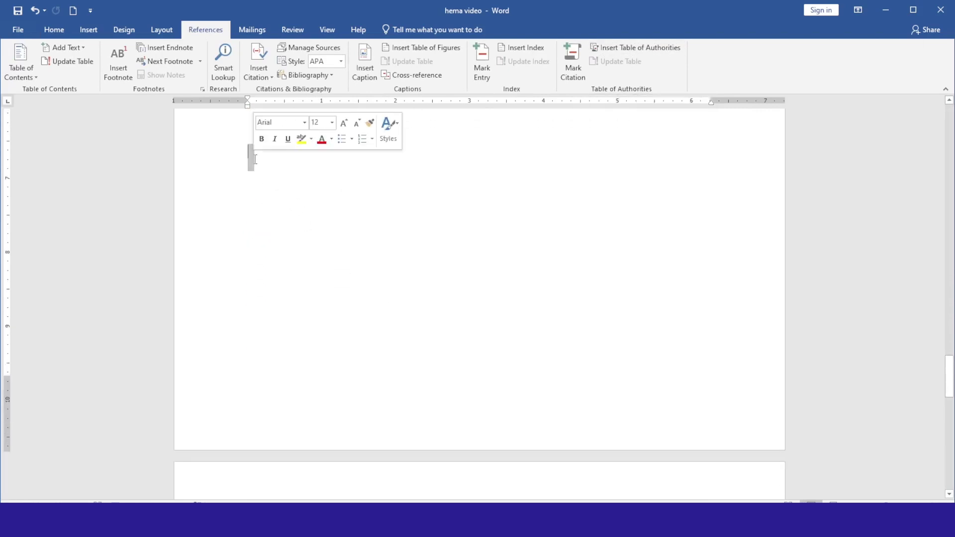
click(267, 174)
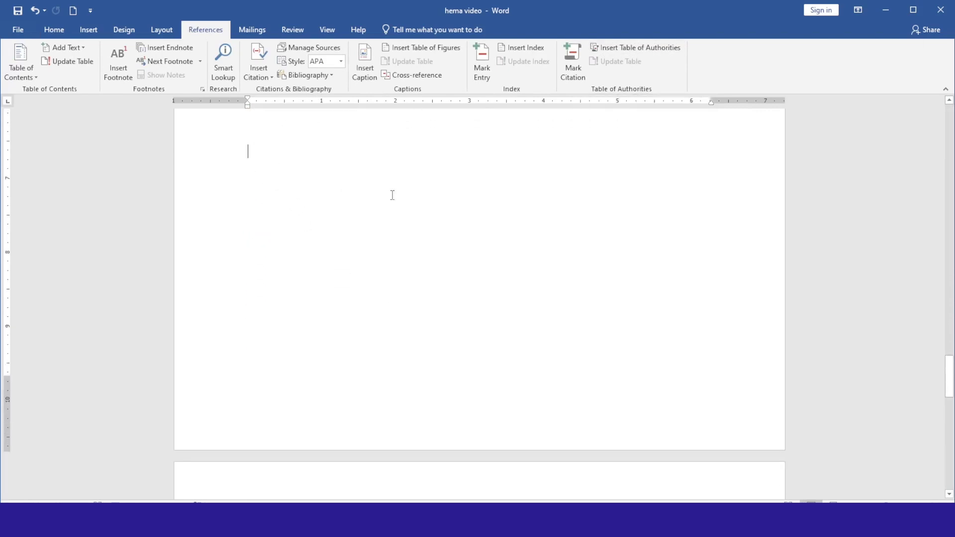
click(612, 50)
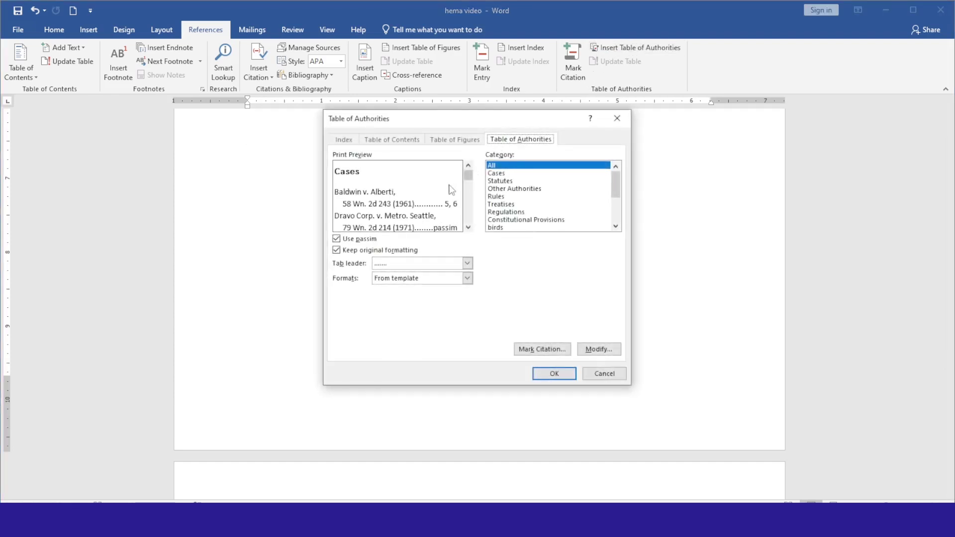
click(616, 211)
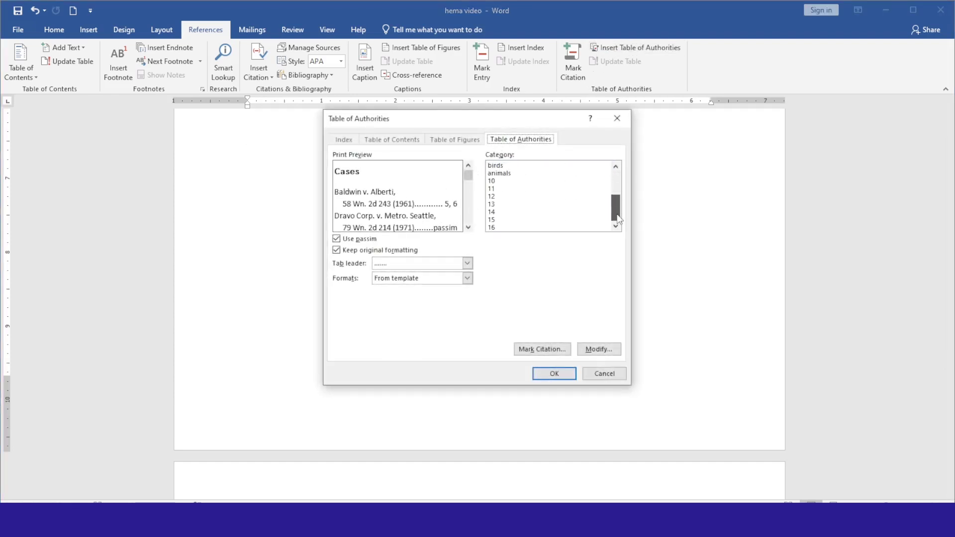
click(501, 166)
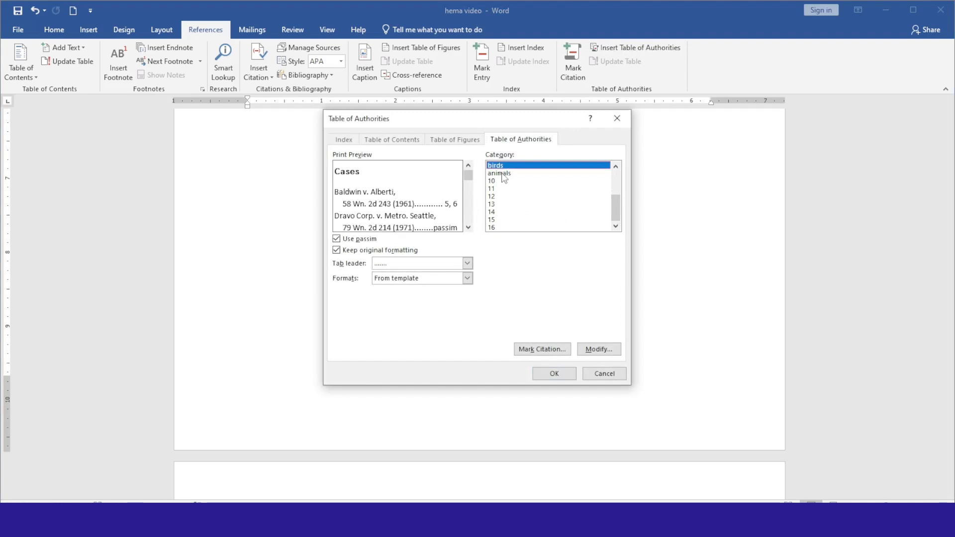
click(500, 174)
scroll(580, 209, up, 2)
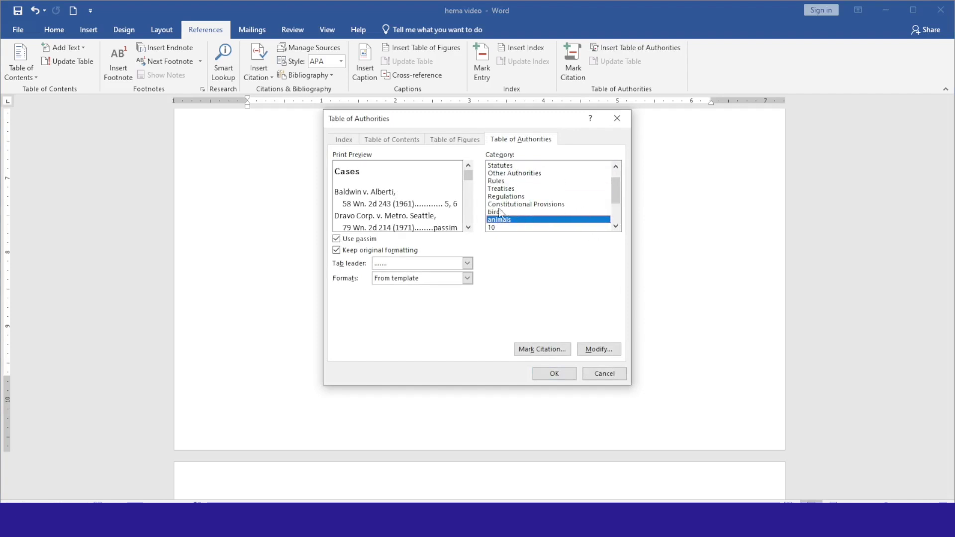
click(499, 213)
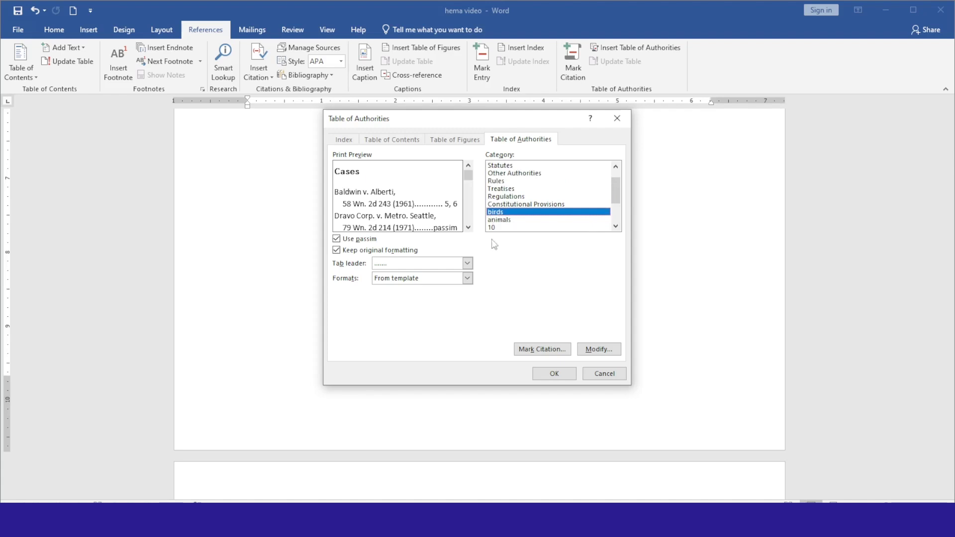
Step: Give the birds table of authorities the Classic format and a dashed tab leader, and insert it
click(467, 278)
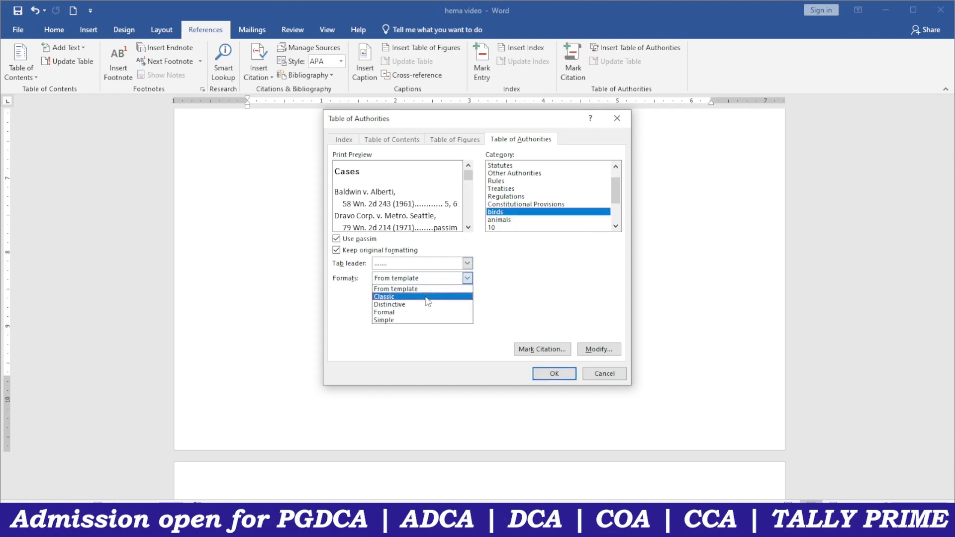
click(396, 298)
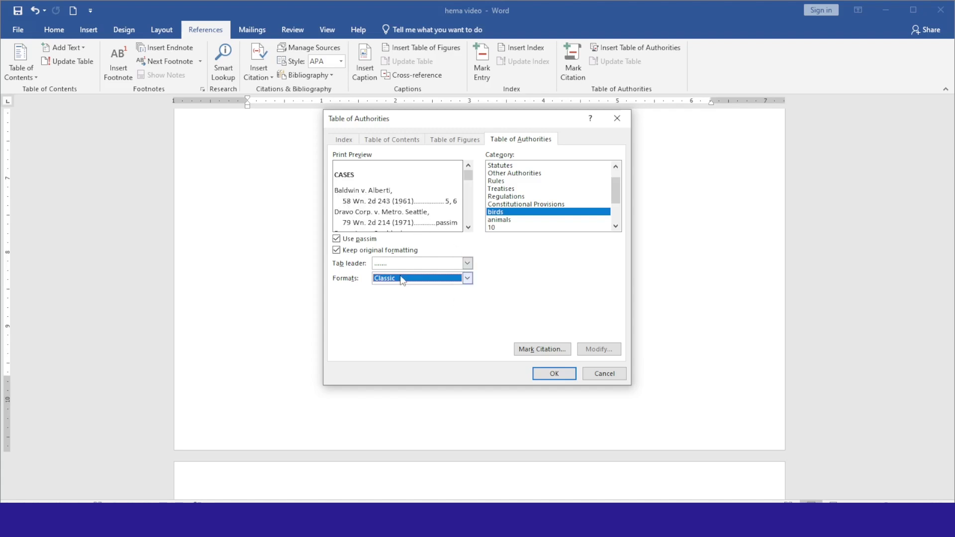
click(468, 263)
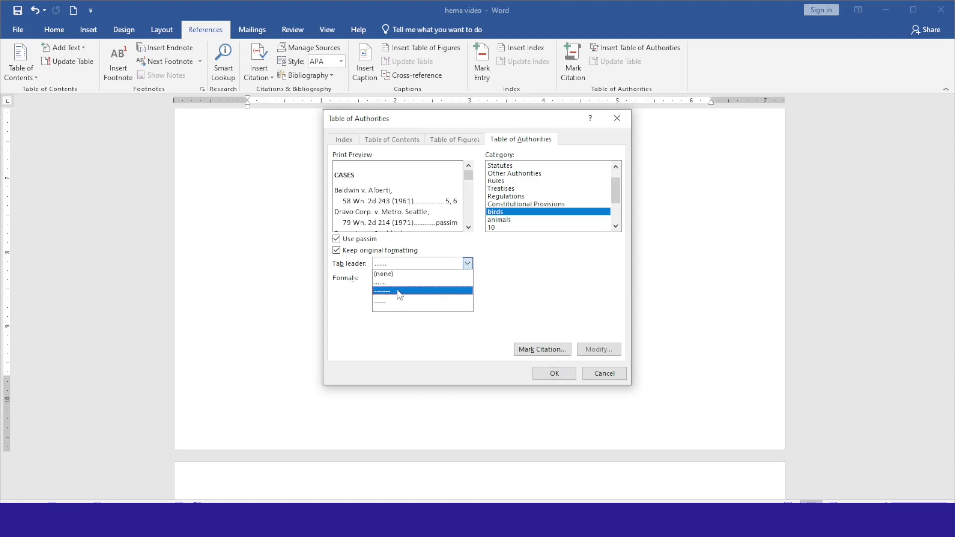
click(400, 293)
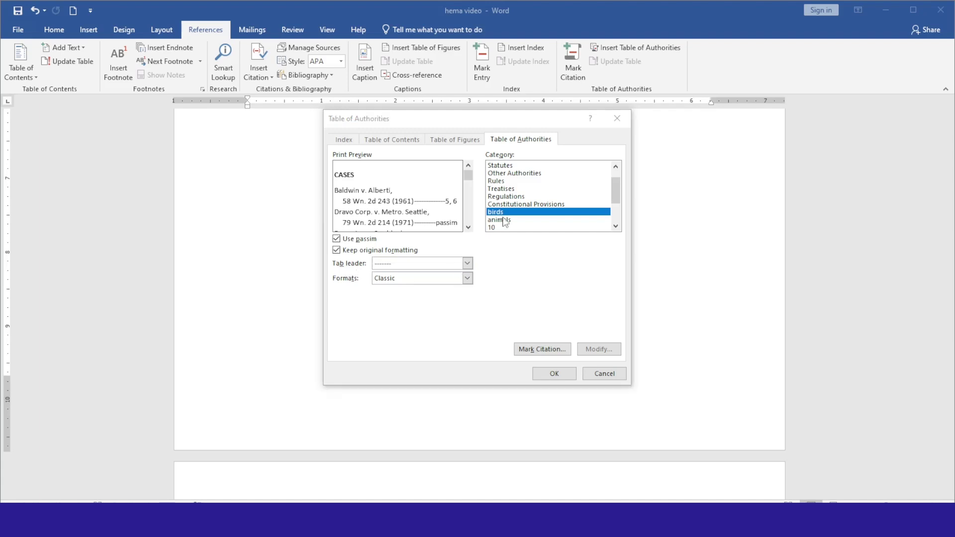
click(554, 374)
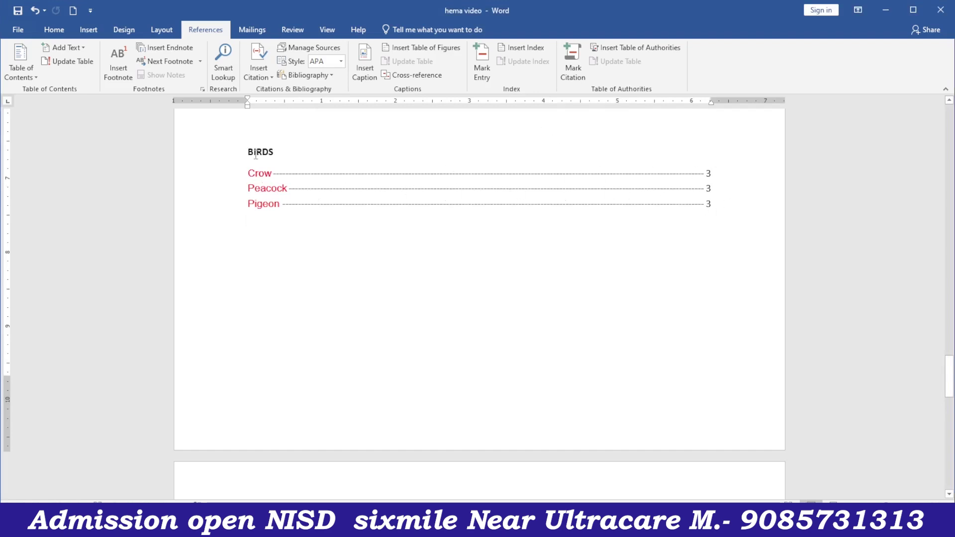
Step: Insert a table of authorities for the animals category directly below the birds table
click(630, 48)
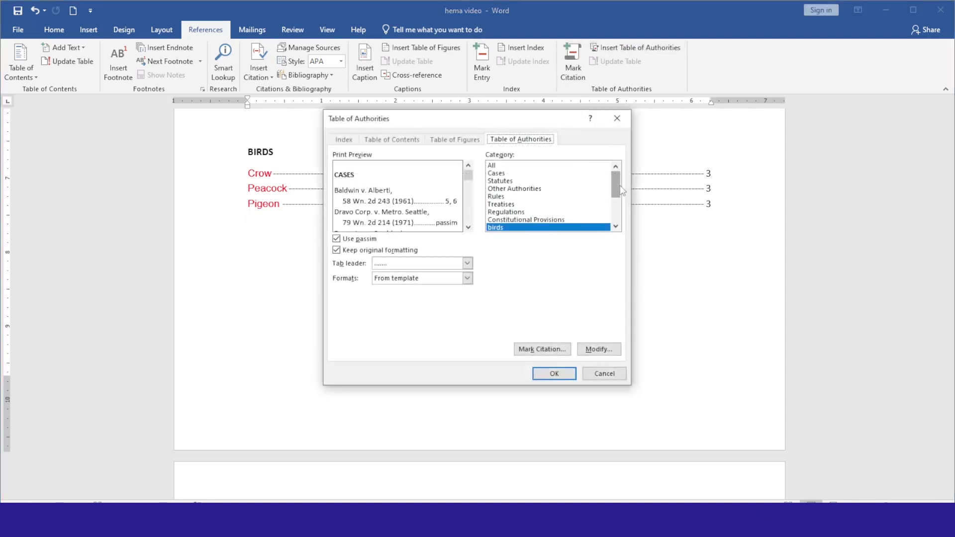
scroll(620, 185, down, 2)
click(517, 190)
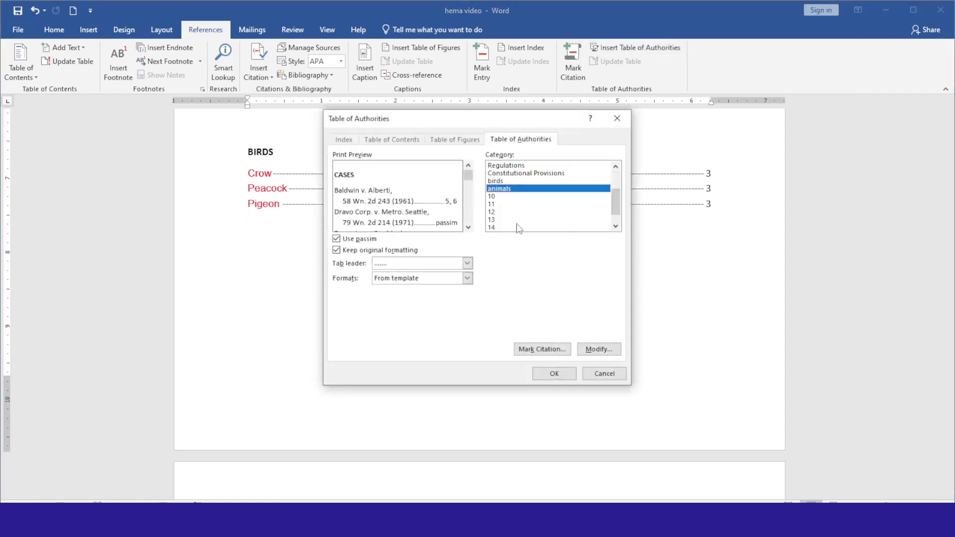
click(560, 374)
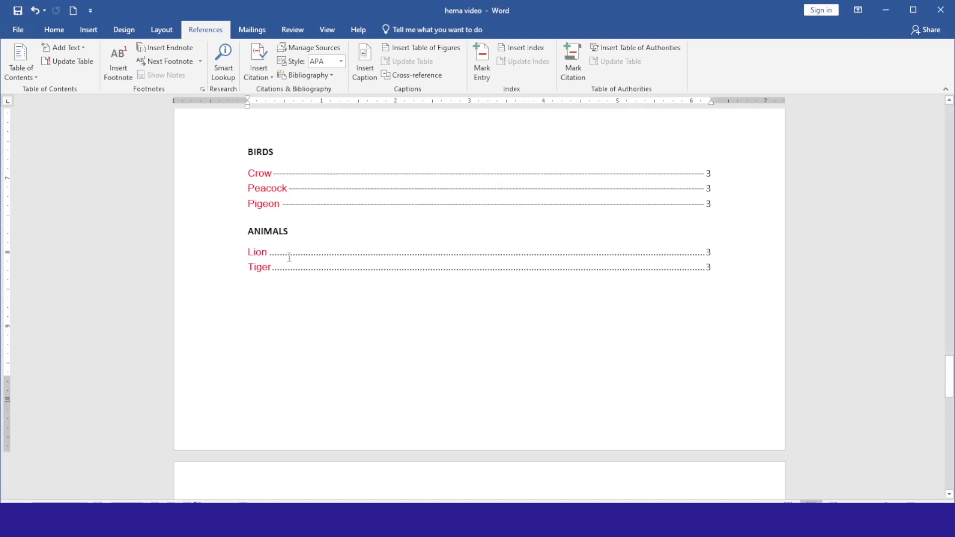
Step: Insert a table of authorities for all categories from the following page, replacing the existing birds category table
scroll(335, 295, down, 5)
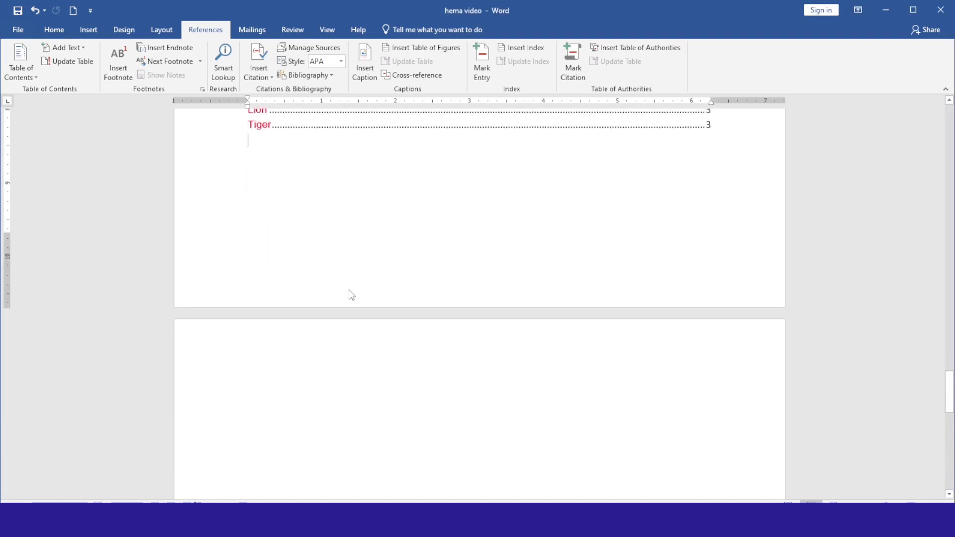
click(286, 282)
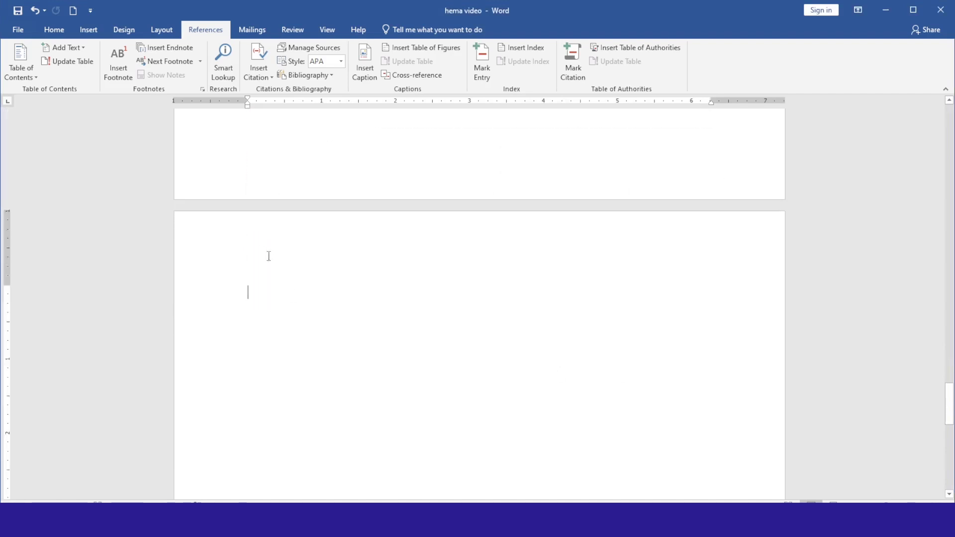
click(643, 46)
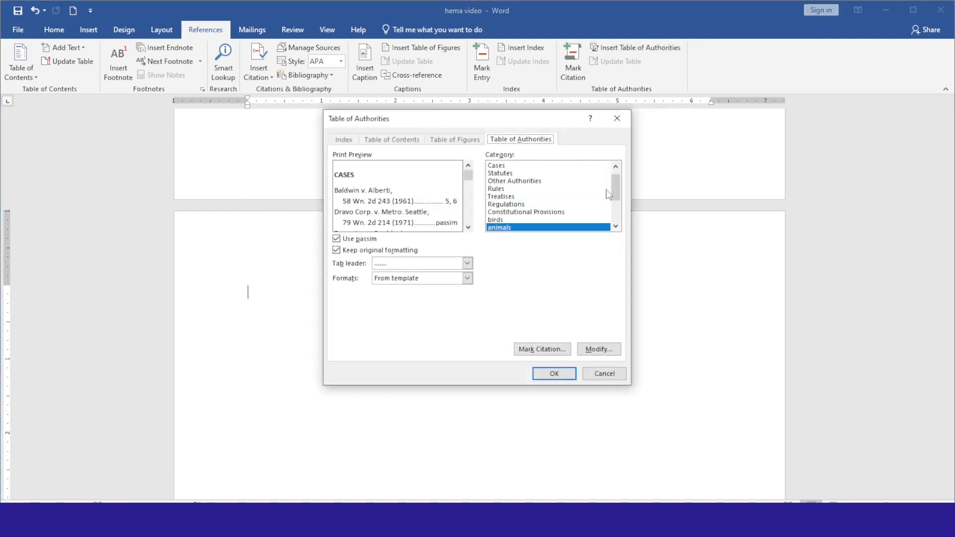
scroll(616, 190, up, 1)
click(526, 165)
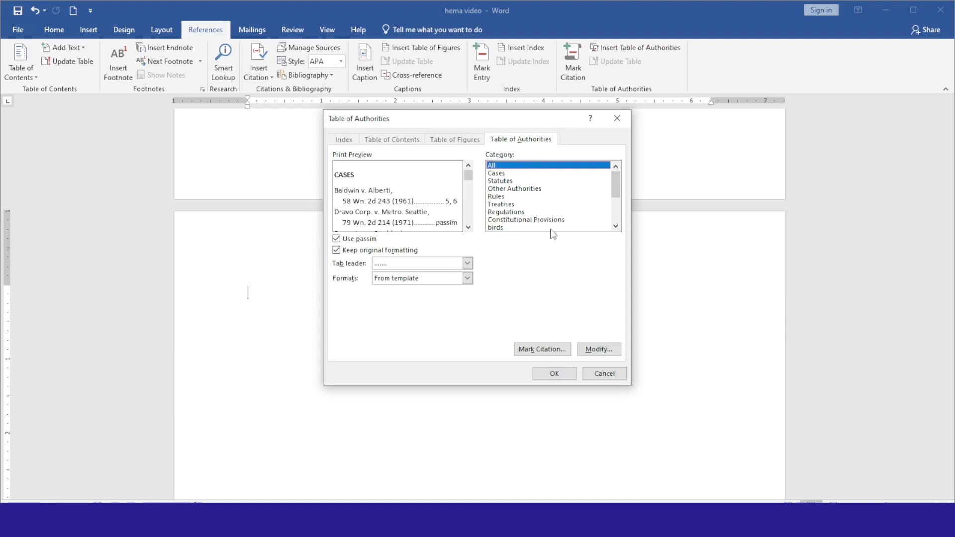
click(554, 374)
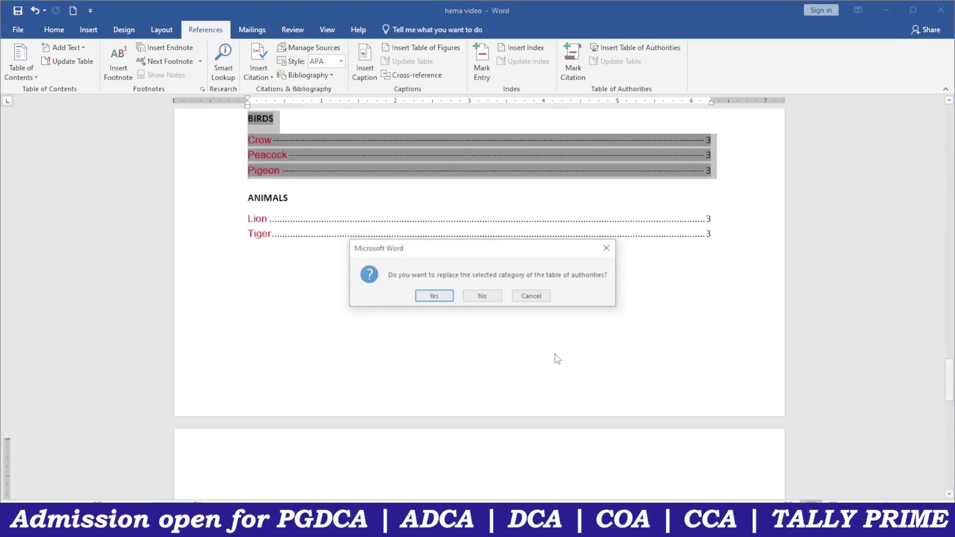
click(434, 297)
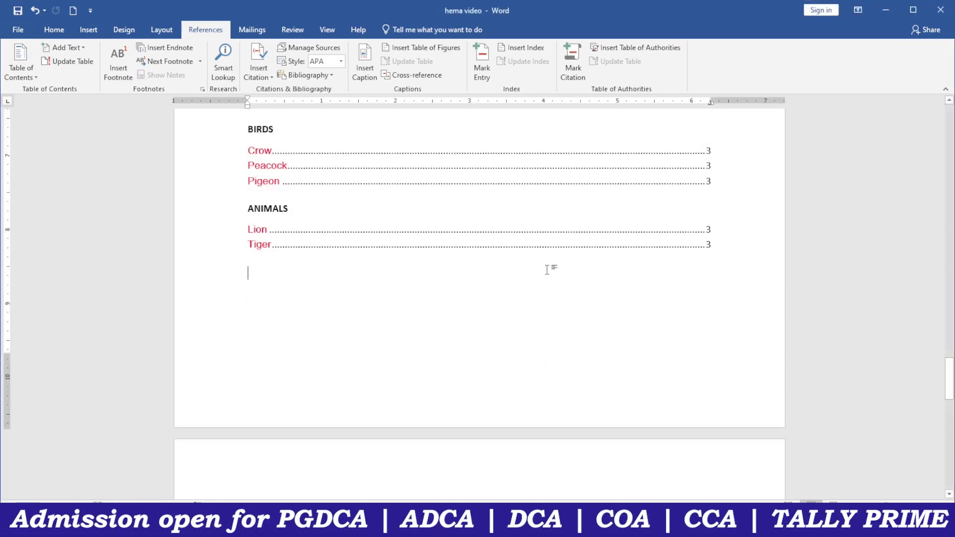
Step: Undo the insertion of the birds and animals tables of authorities below the Lion paragraph
scroll(548, 269, down, 2)
scroll(548, 268, down, 3)
scroll(526, 226, up, 6)
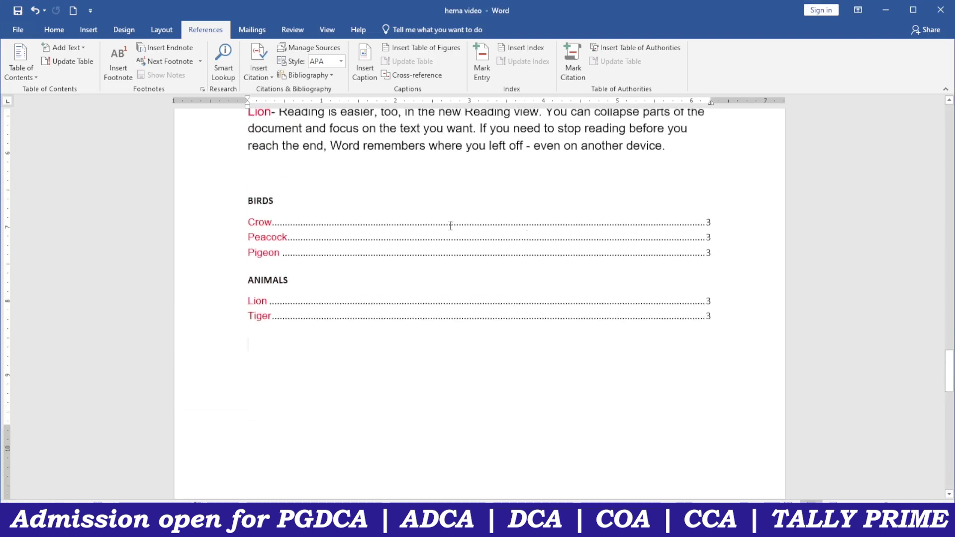
scroll(304, 208, up, 2)
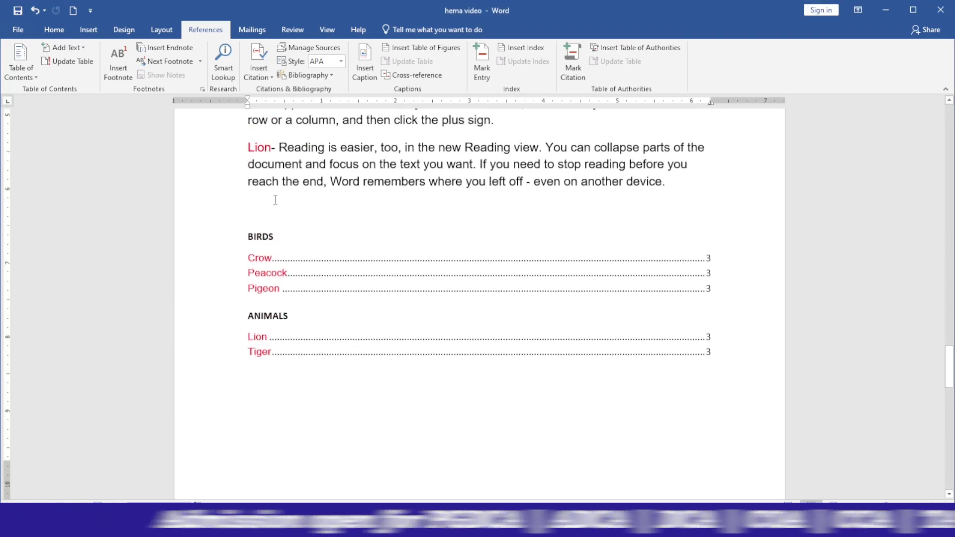
click(242, 267)
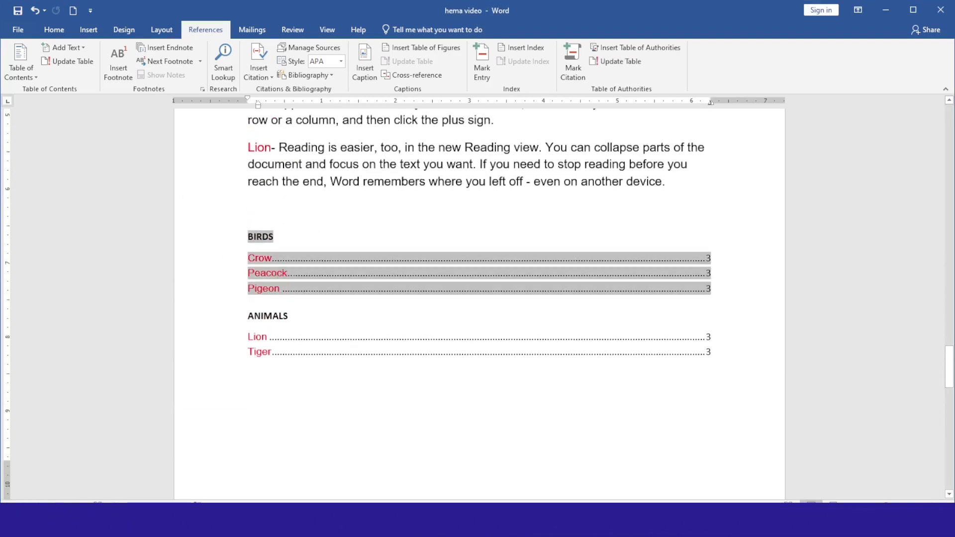
scroll(264, 312, down, 5)
Step: Insert a table of authorities for all categories on the blank page after the Animals text, using the From template format
click(264, 312)
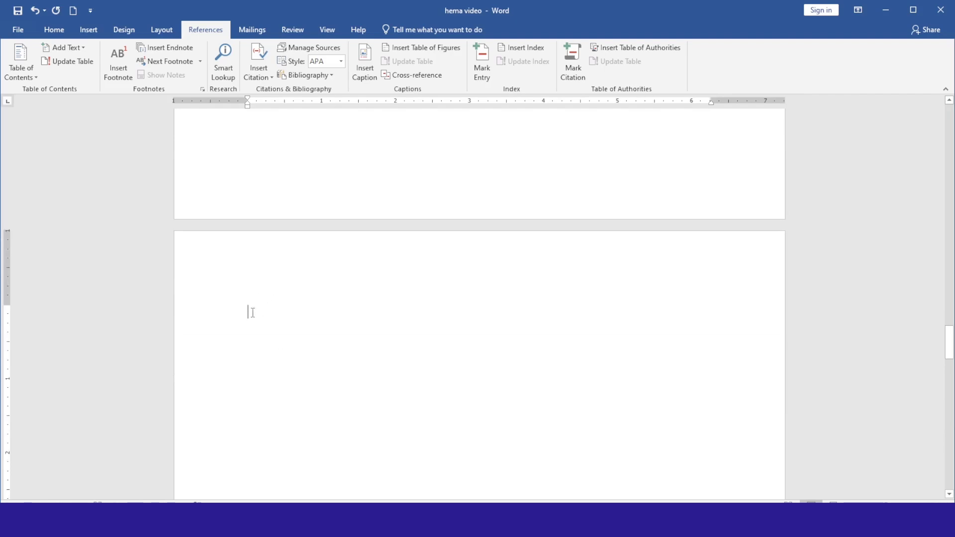
scroll(324, 297, up, 10)
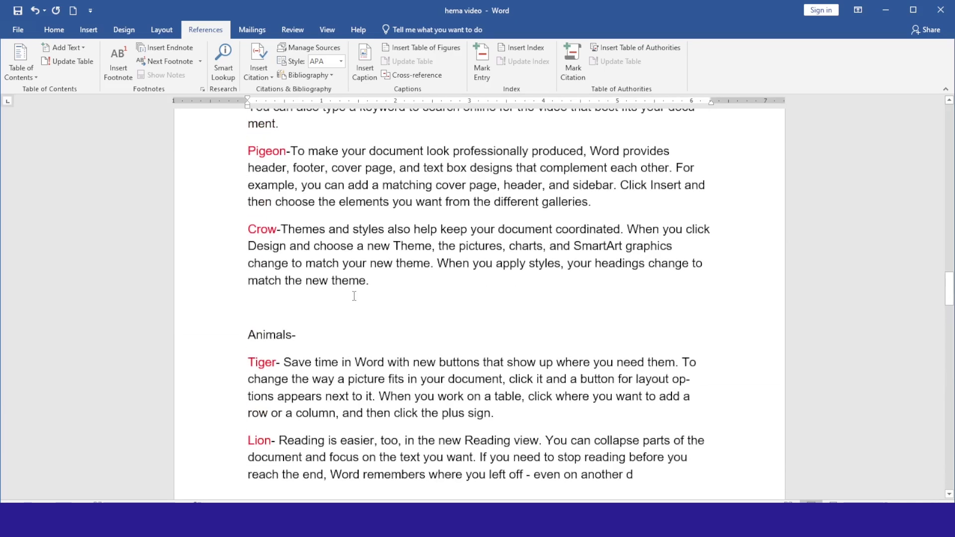
scroll(331, 398, down, 3)
scroll(336, 495, down, 6)
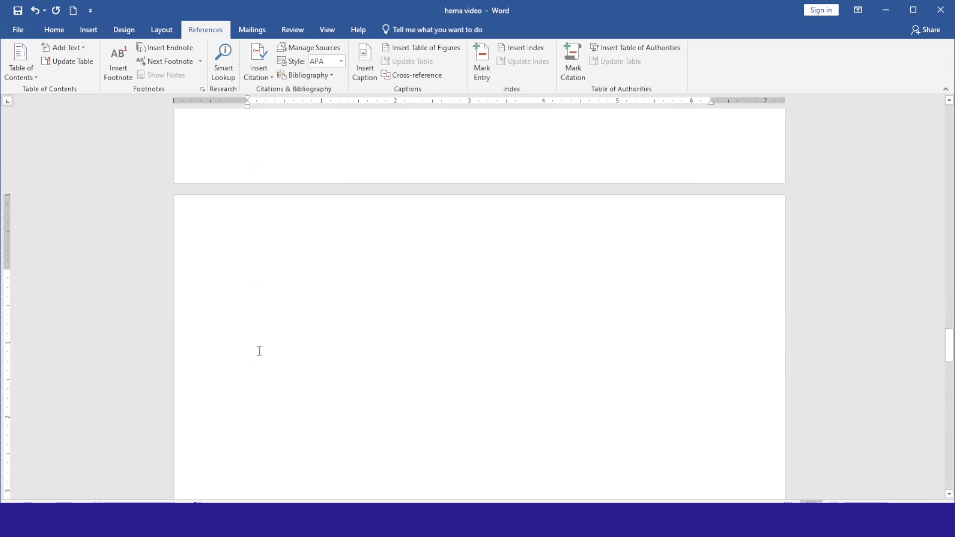
click(632, 48)
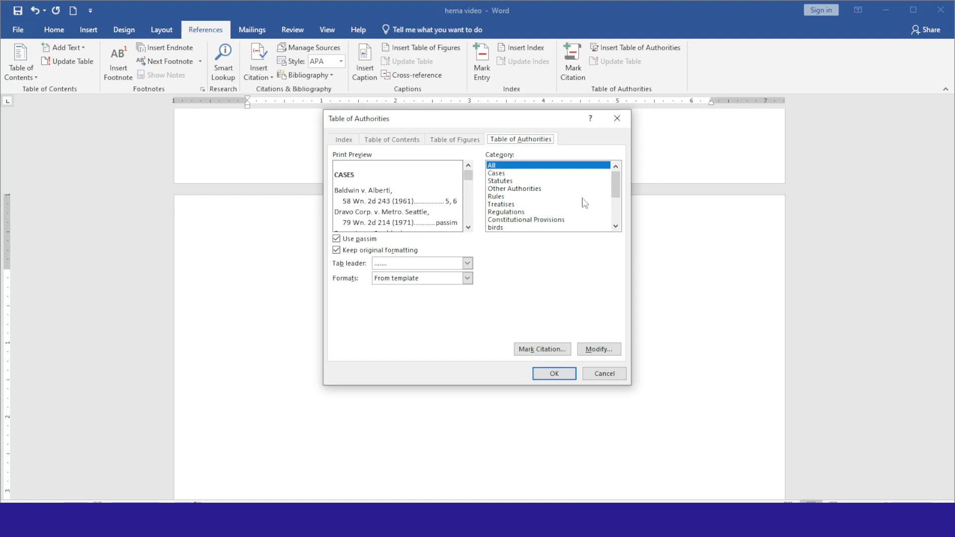
scroll(550, 189, down, 3)
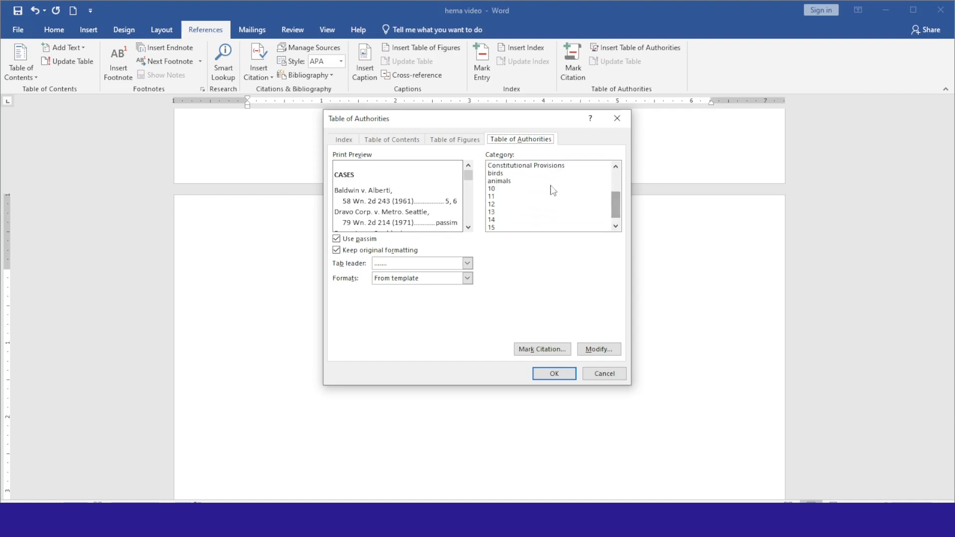
click(554, 373)
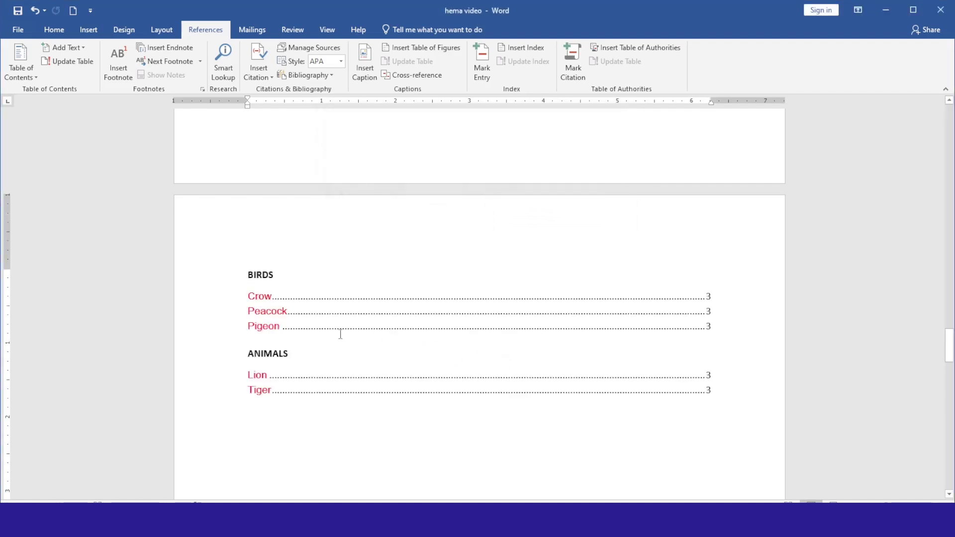
scroll(317, 348, down, 3)
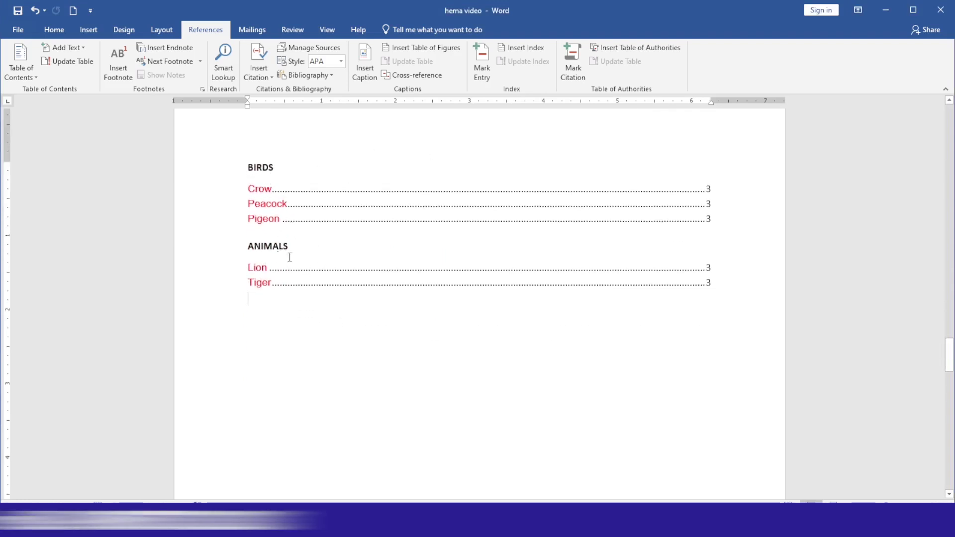
scroll(344, 224, up, 2)
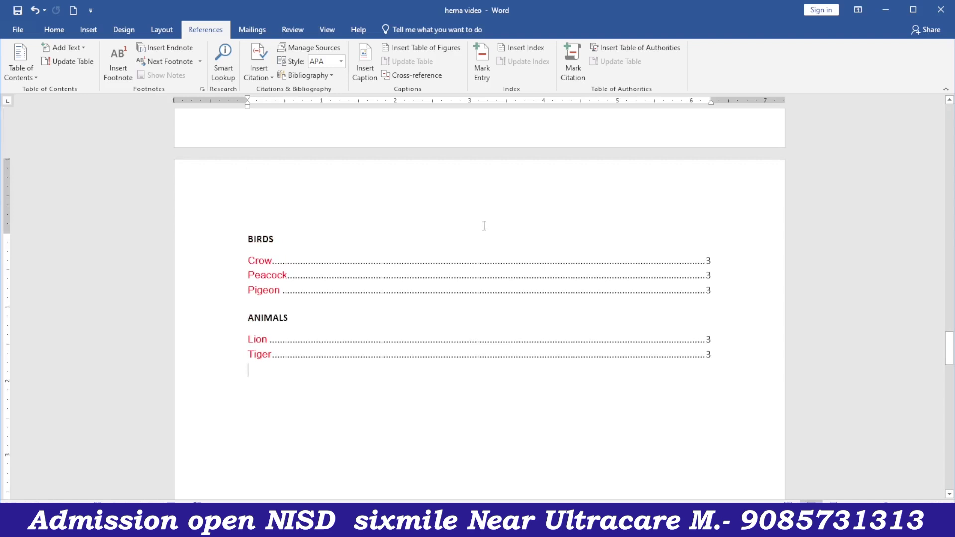